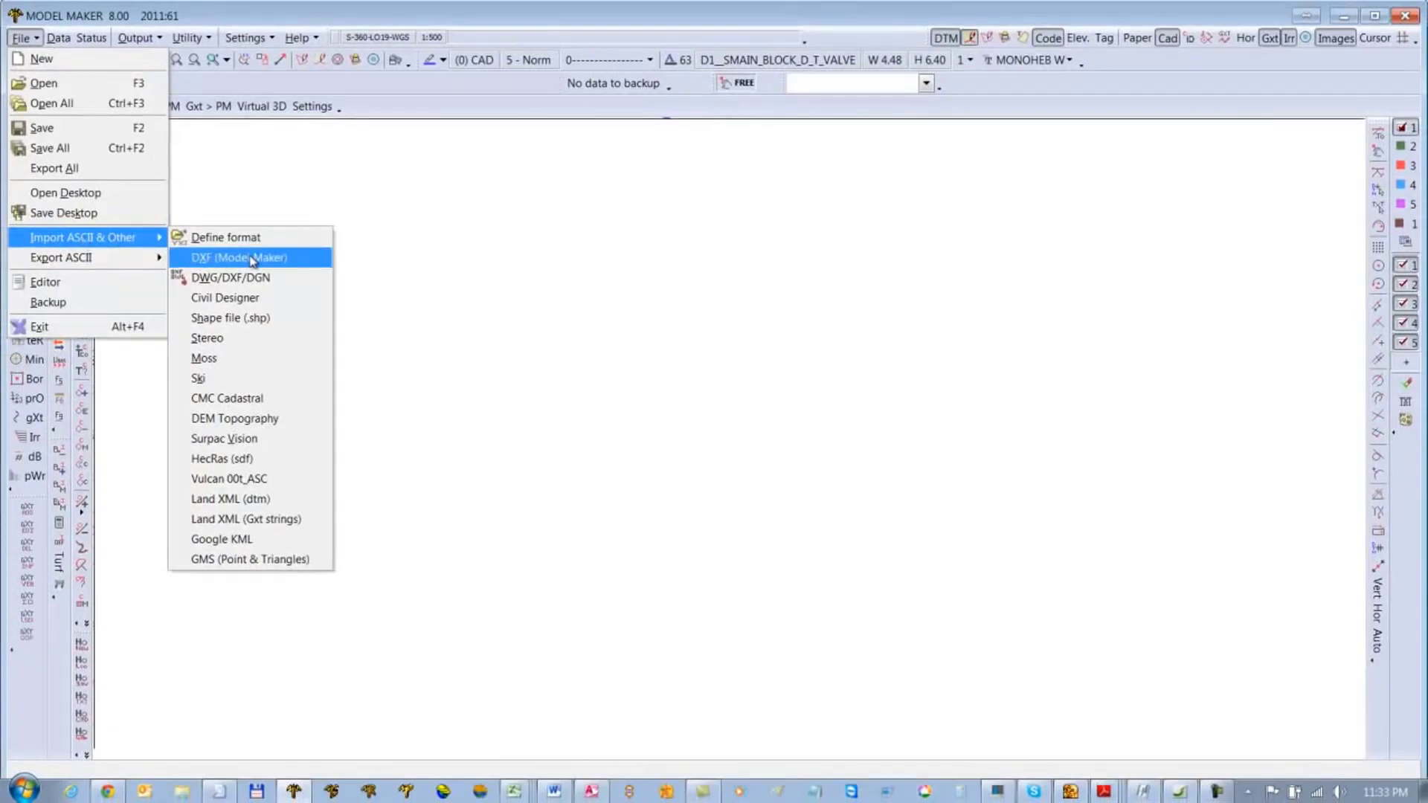
Step: Load WCADI-MM.DXF through DXF (Model Maker) with Cad destination, -Y -X axes and meters
{"action": "left_click", "coordinate": [251, 258]}
{"action": "left_click", "coordinate": [414, 351]}
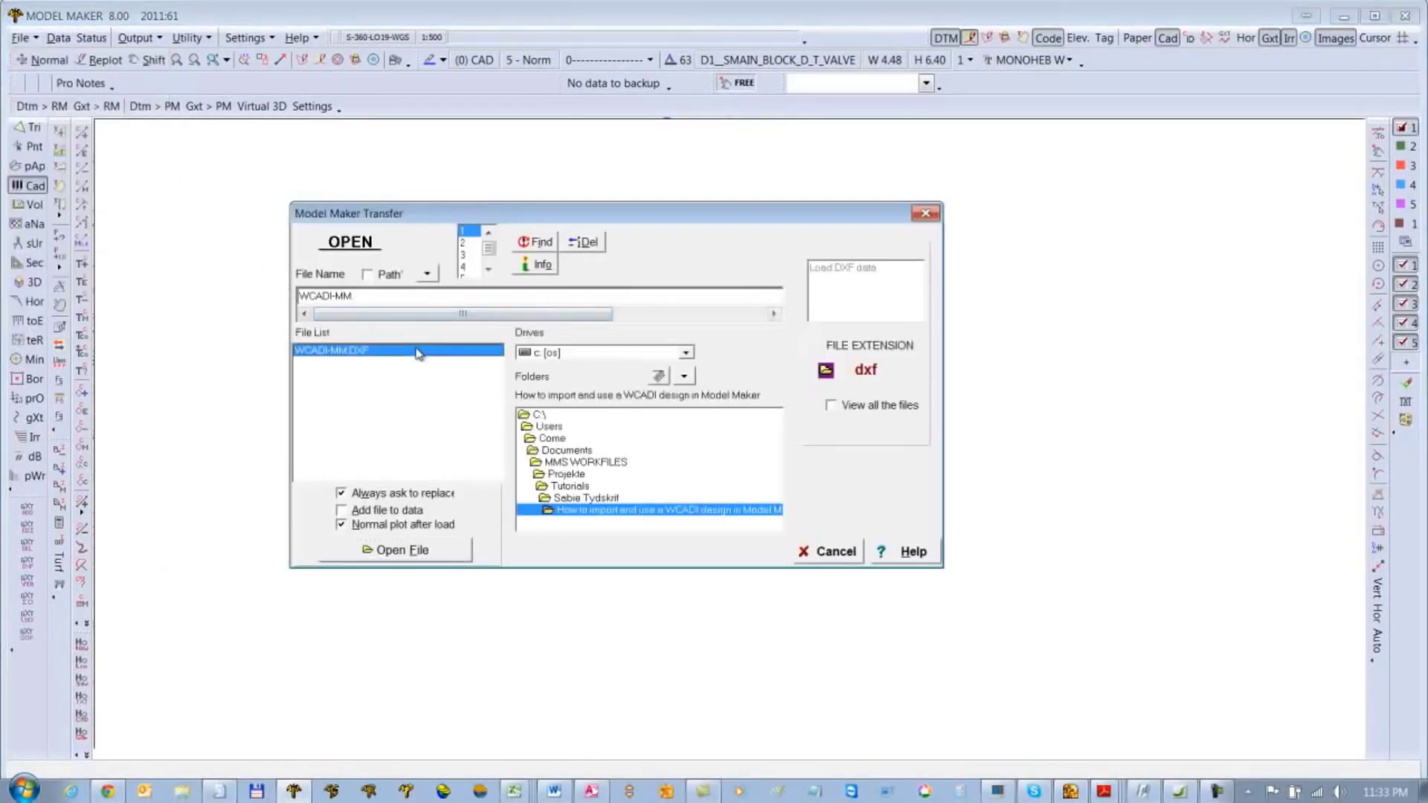
{"action": "left_click", "coordinate": [443, 548]}
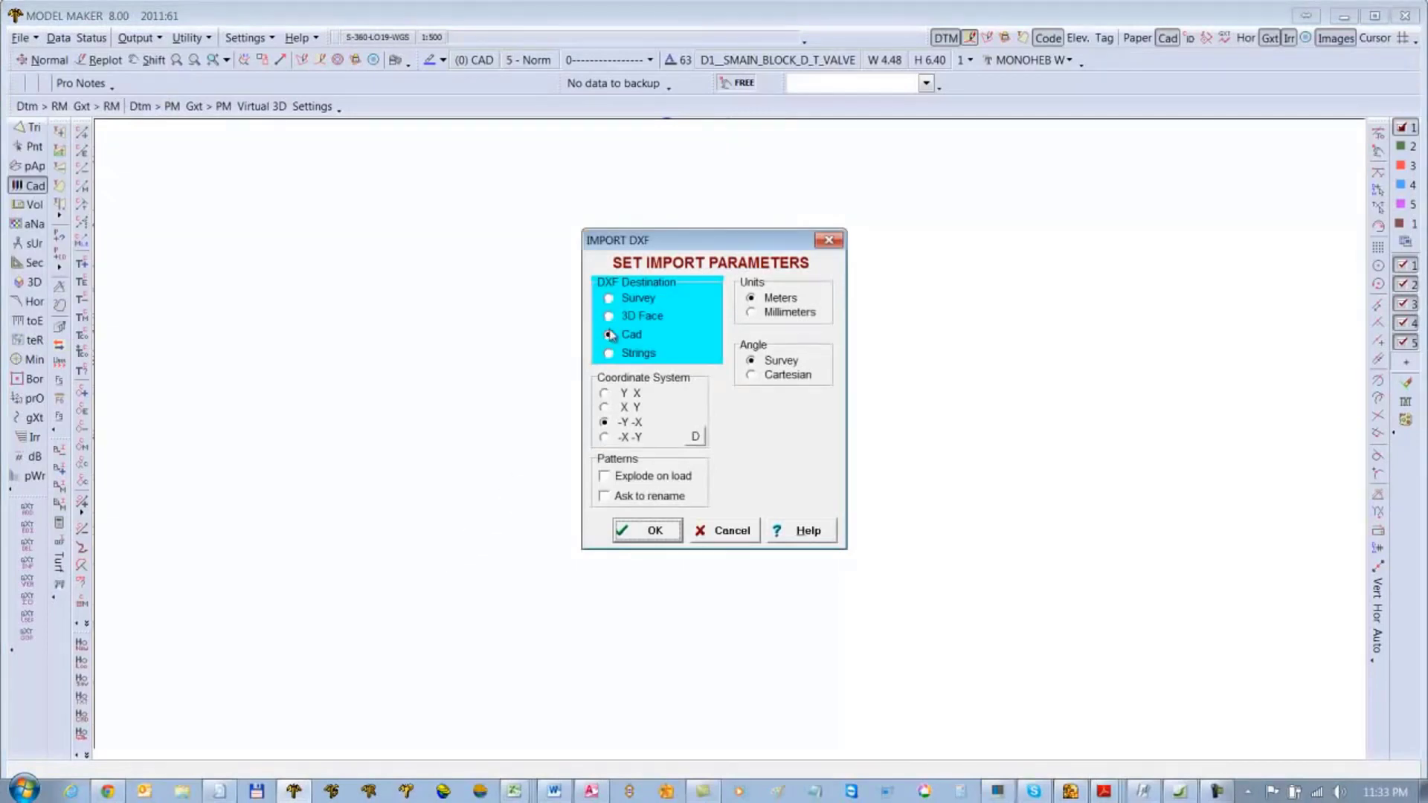
{"action": "left_click", "coordinate": [604, 422]}
{"action": "left_click", "coordinate": [778, 299]}
{"action": "left_click", "coordinate": [651, 533]}
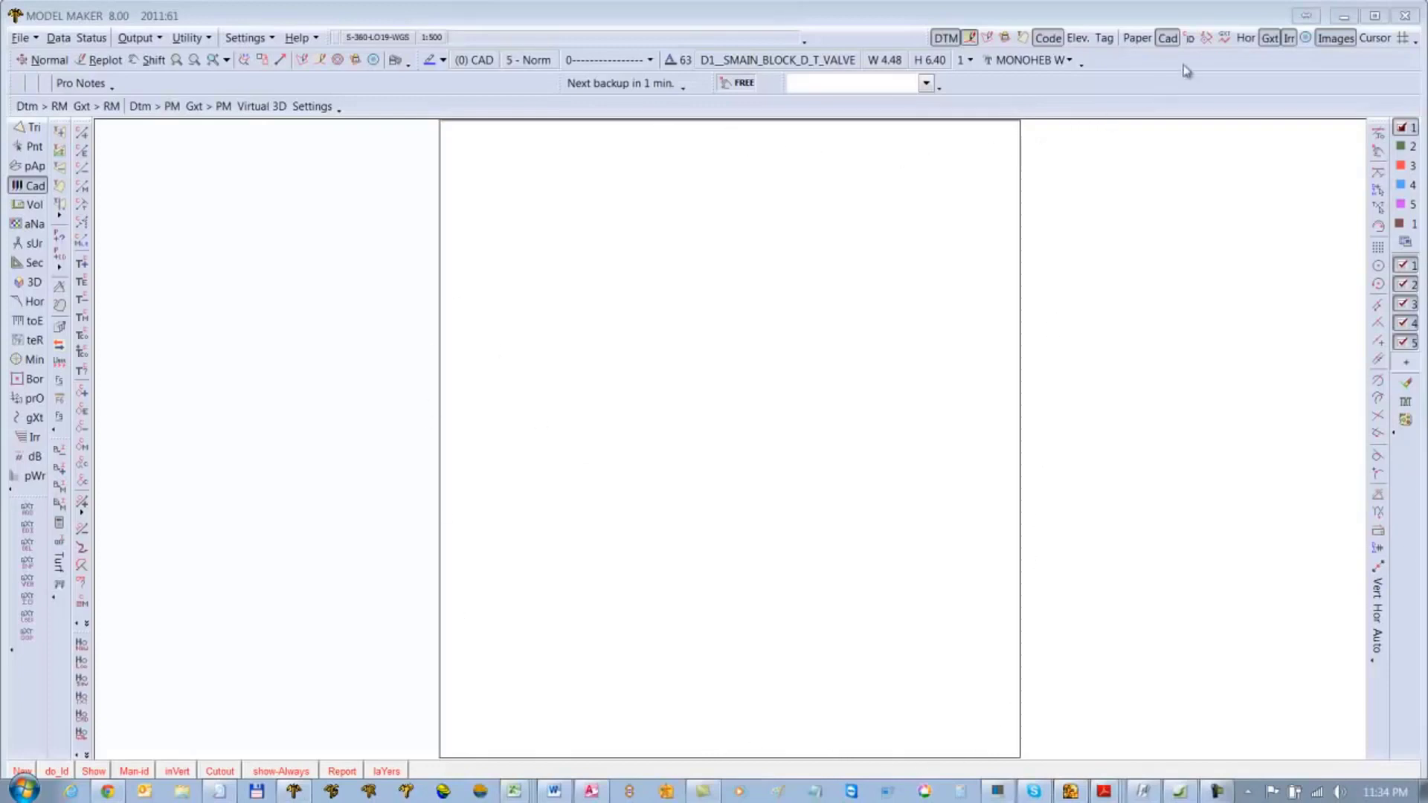
Step: Redraw the sheet and cancel the deletion of its left border line
{"action": "left_click", "coordinate": [1208, 40]}
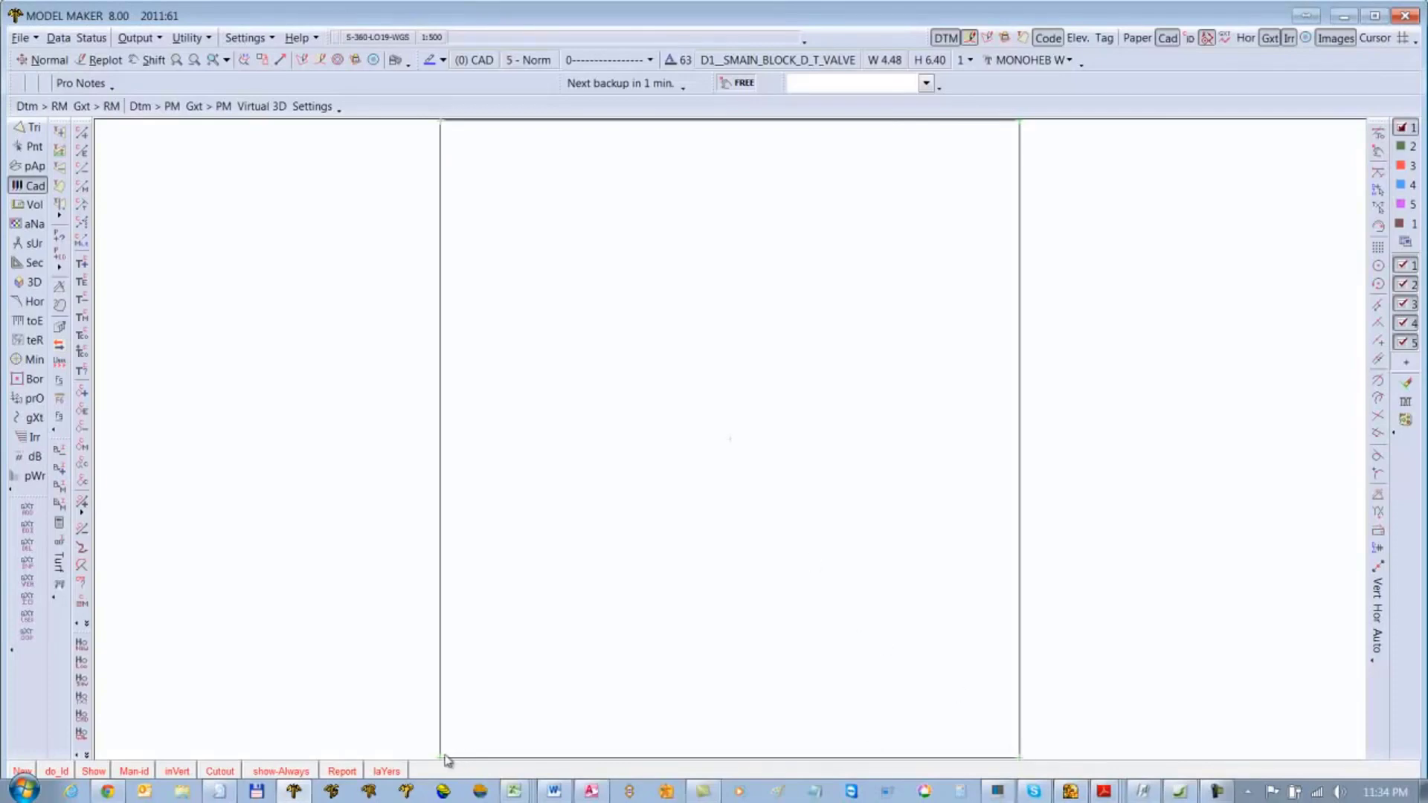
{"action": "left_click", "coordinate": [82, 168]}
{"action": "left_click", "coordinate": [447, 354]}
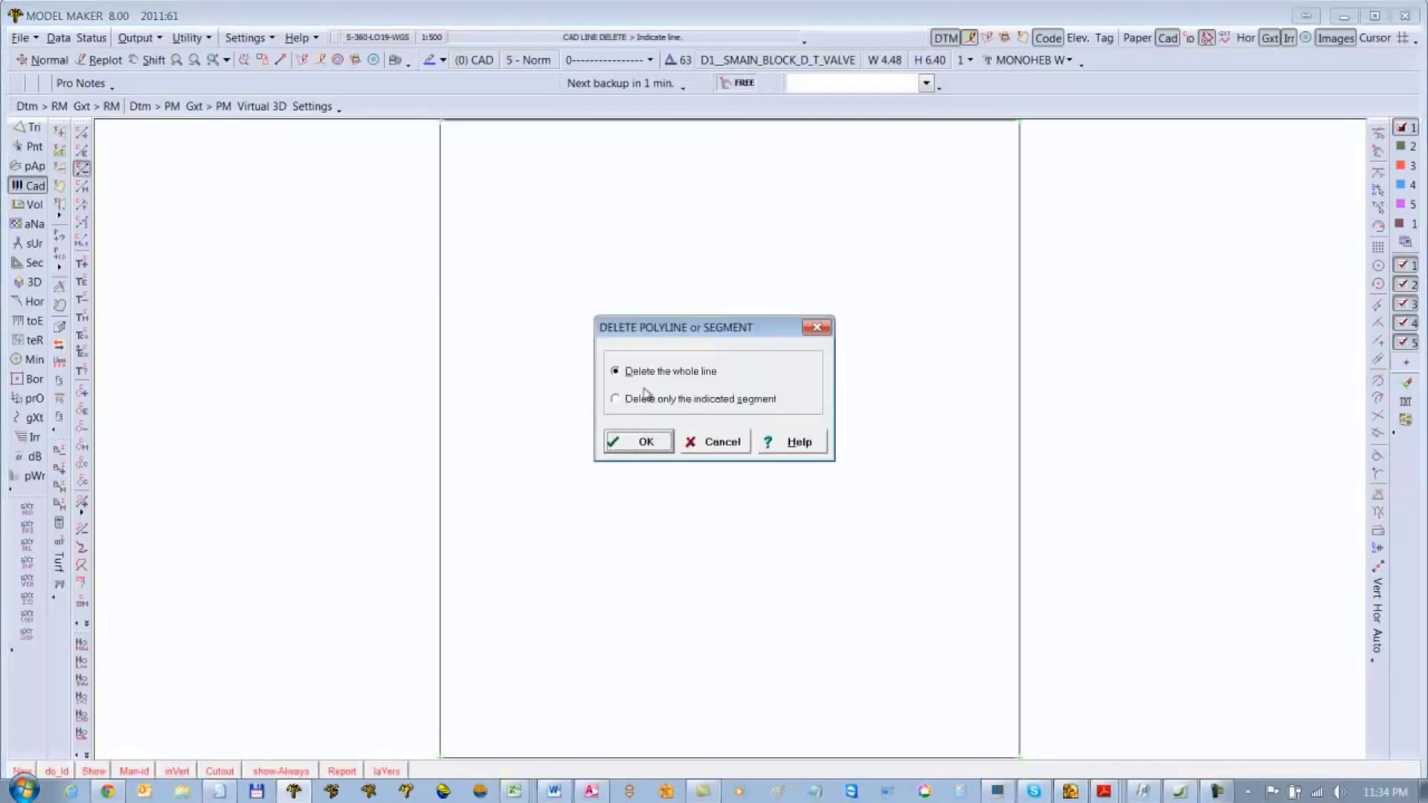
{"action": "left_click", "coordinate": [722, 443]}
{"action": "right_click", "coordinate": [714, 432]}
Step: Magnify repeatedly around the sheet centre, down to the small copyright text
{"action": "scroll", "coordinate": [716, 442], "scroll_direction": "up", "scroll_amount": 5}
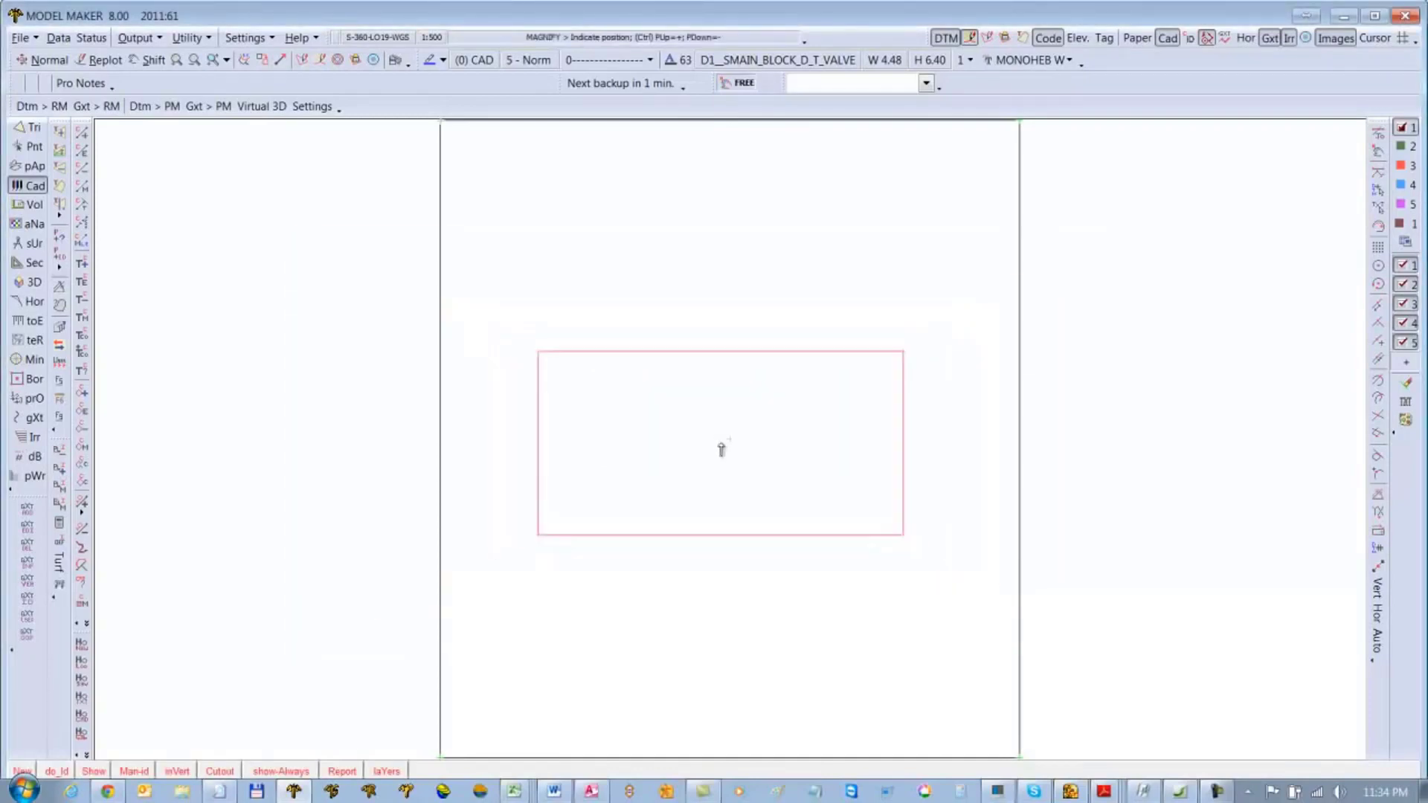
{"action": "left_click", "coordinate": [725, 446]}
{"action": "scroll", "coordinate": [710, 465], "scroll_direction": "up", "scroll_amount": 4}
{"action": "scroll", "coordinate": [709, 468], "scroll_direction": "up", "scroll_amount": 3}
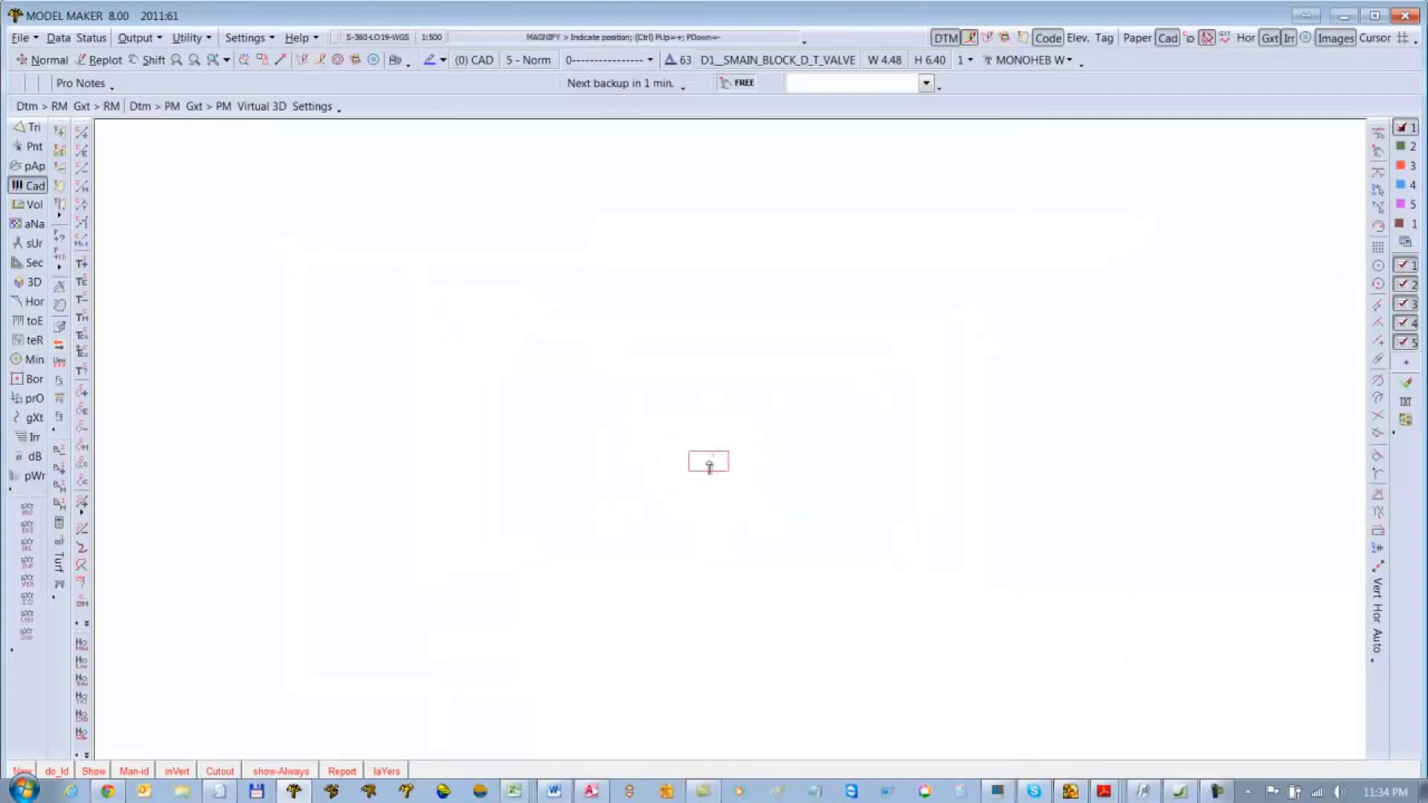
{"action": "left_click", "coordinate": [710, 465]}
{"action": "scroll", "coordinate": [833, 476], "scroll_direction": "up", "scroll_amount": 5}
{"action": "left_click", "coordinate": [842, 476]}
{"action": "scroll", "coordinate": [727, 456], "scroll_direction": "up", "scroll_amount": 5}
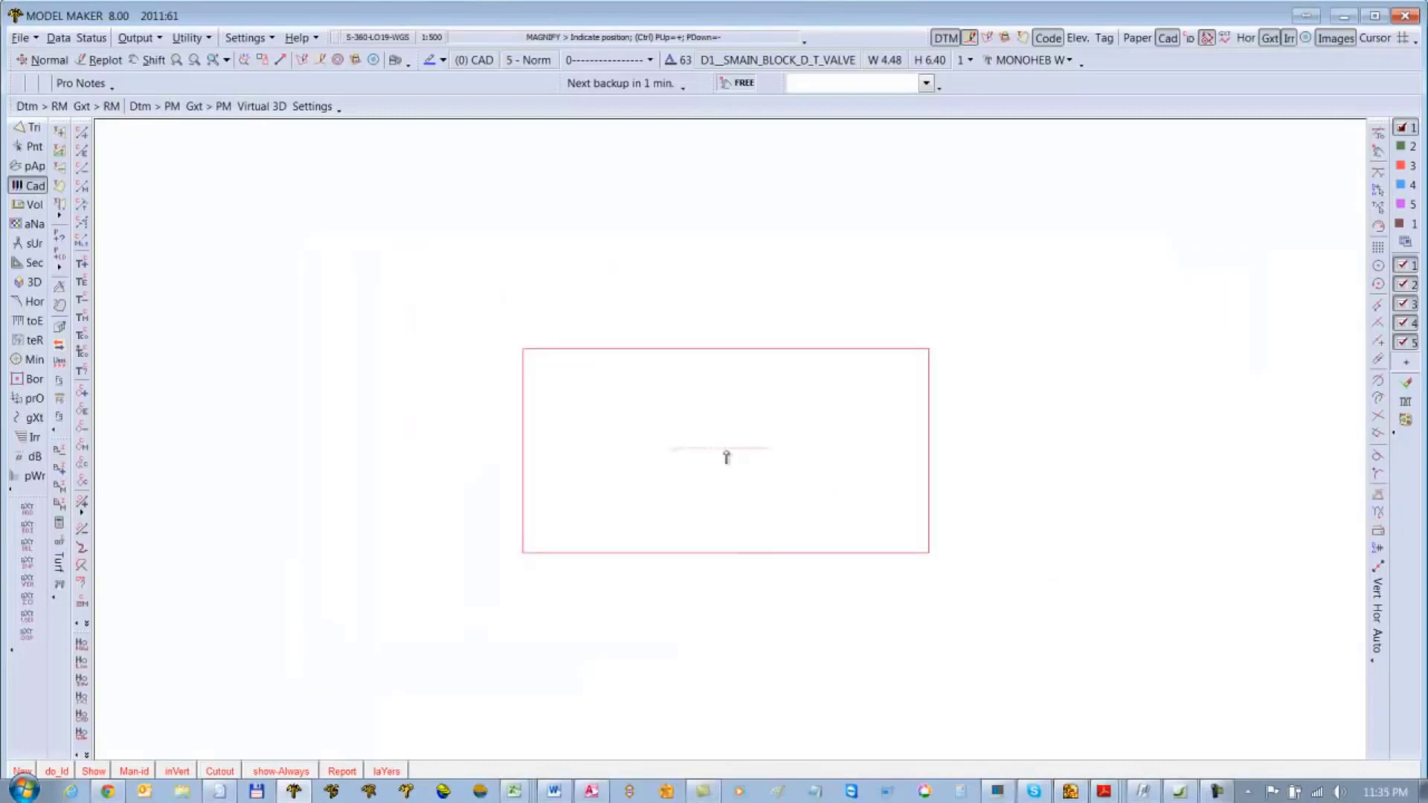
{"action": "left_click", "coordinate": [722, 451]}
{"action": "key", "text": "Escape"}
Step: Return to the full page and magnify onto the irrigation plan's contours and hatched blocks
{"action": "key", "text": "Home"}
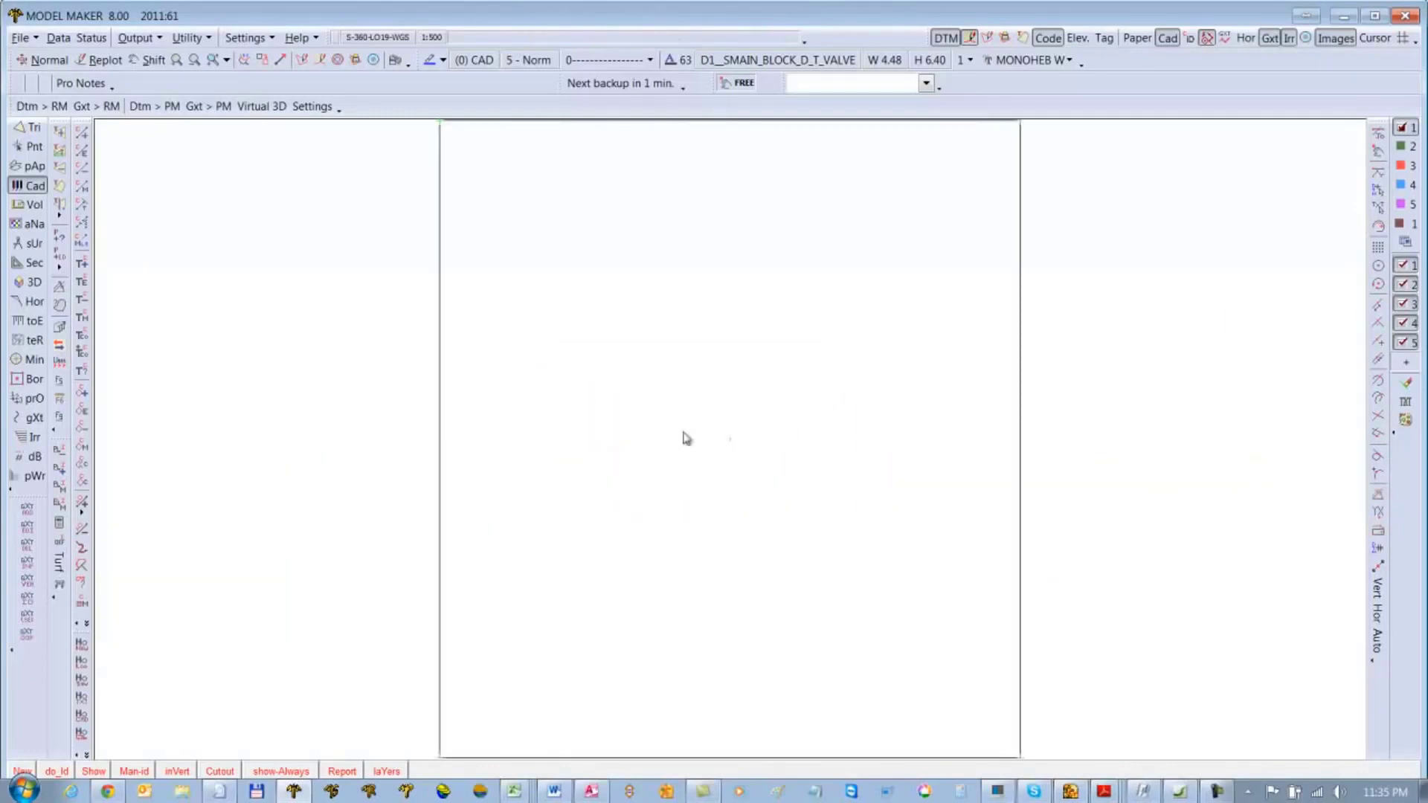
{"action": "key", "text": "m"}
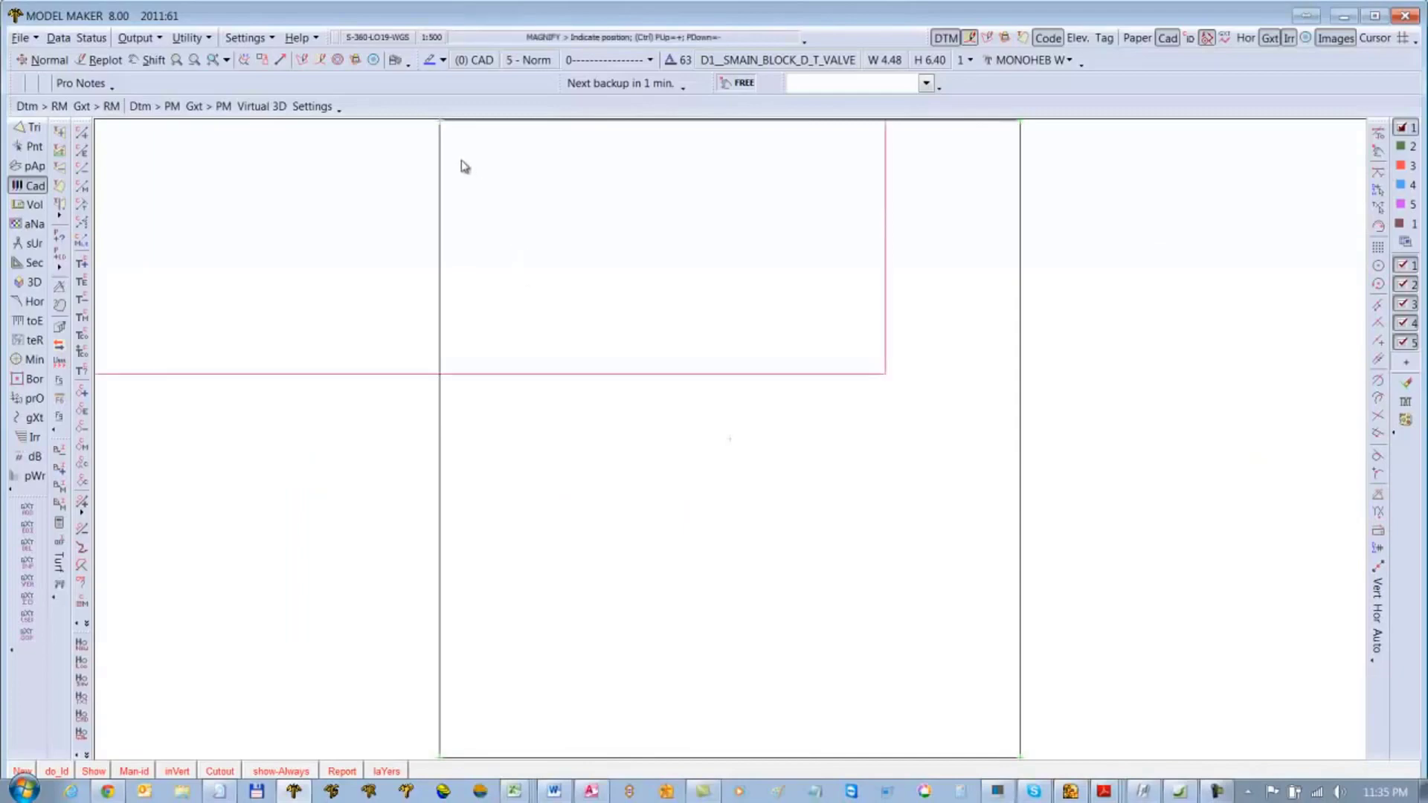
{"action": "key", "text": "Page_Down"}
{"action": "key", "text": "Page_Down"}
{"action": "key", "text": "Page_Down"}
{"action": "key", "text": "Page_Down"}
{"action": "key", "text": "Page_Down"}
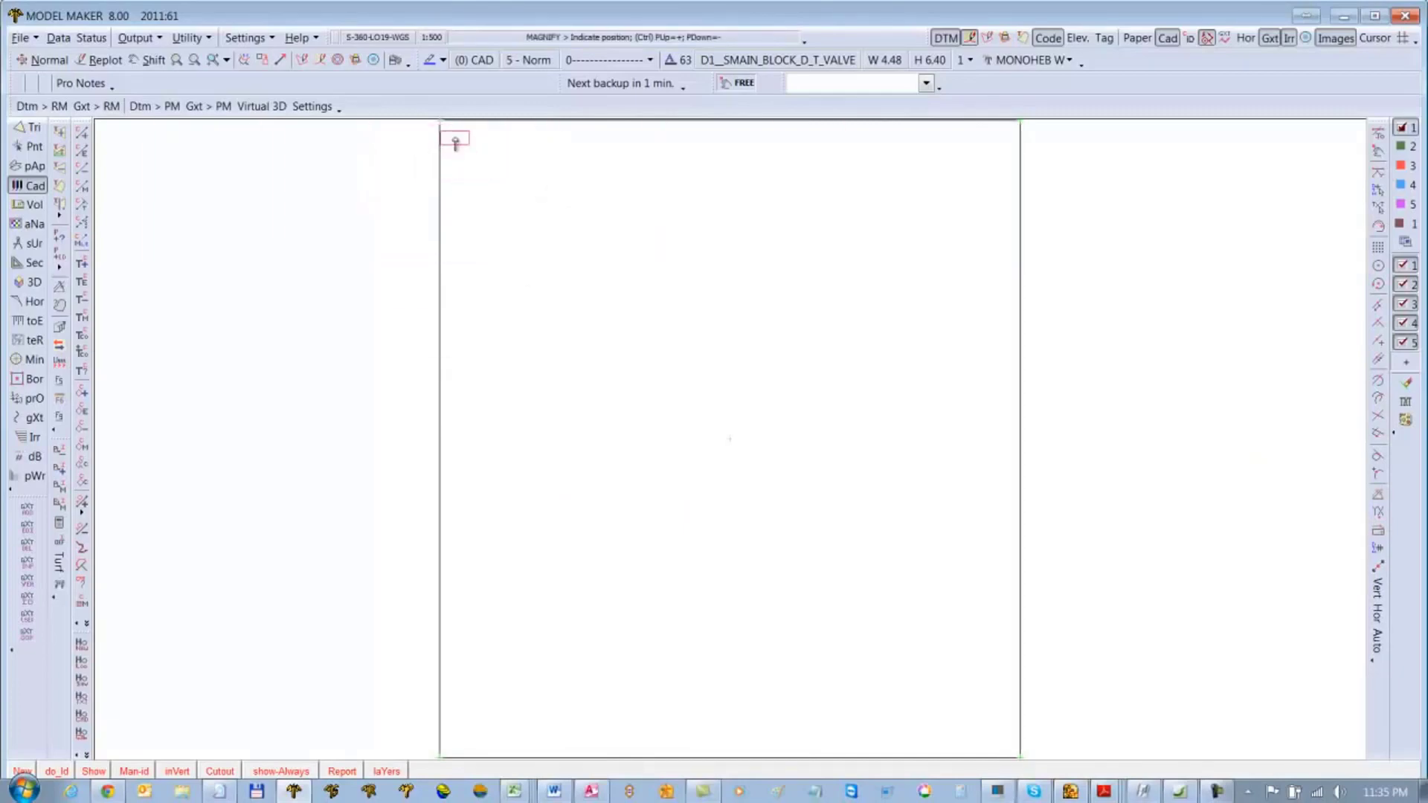
{"action": "left_click", "coordinate": [444, 128]}
{"action": "key", "text": "m"}
{"action": "key", "text": "Page_Down"}
{"action": "key", "text": "Page_Down"}
{"action": "key", "text": "Page_Down"}
{"action": "key", "text": "Page_Down"}
{"action": "key", "text": "Page_Down"}
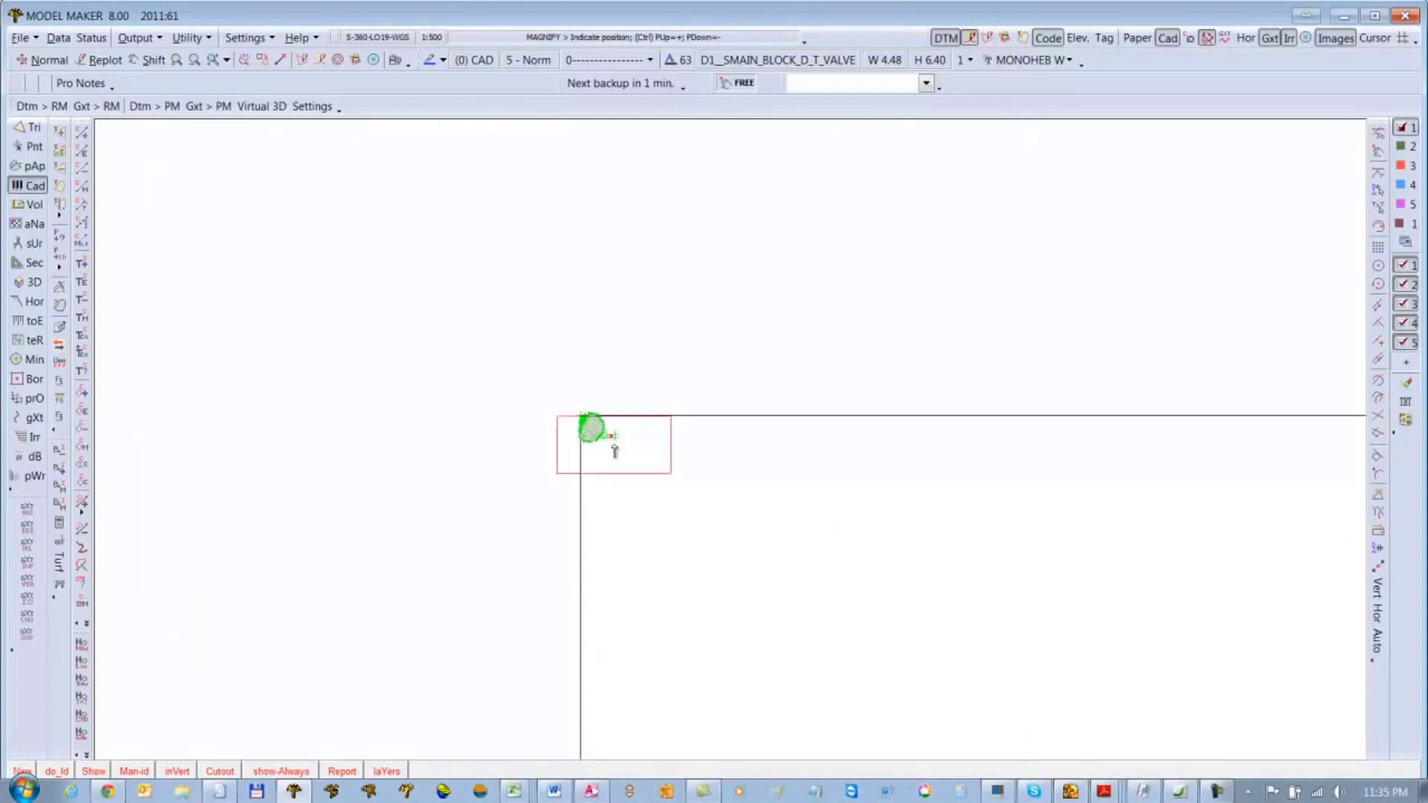
{"action": "left_click", "coordinate": [614, 450]}
{"action": "left_click", "coordinate": [614, 450]}
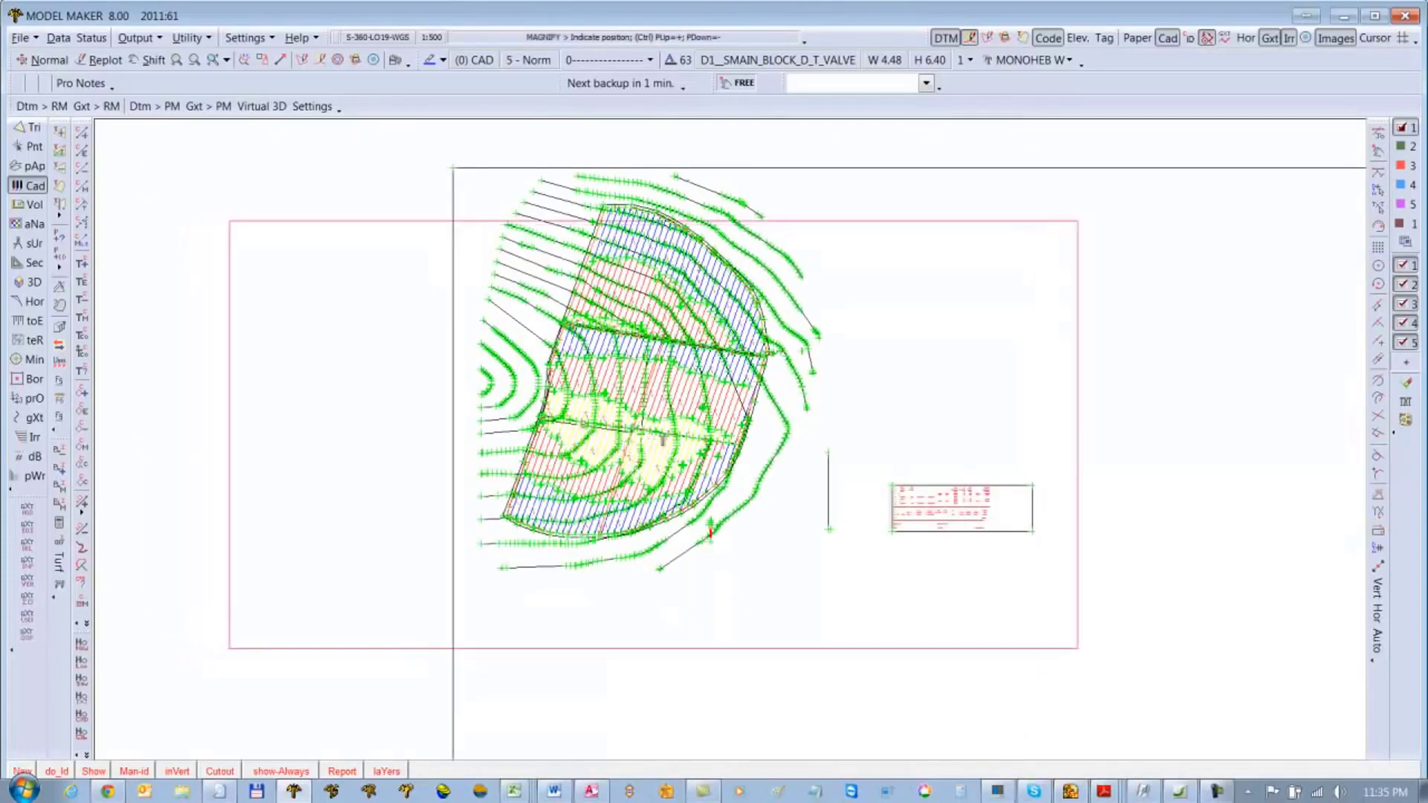
Step: Identify all elements outside a rectangle from the sheet's top-left to below the title block
{"action": "key", "text": "Escape"}
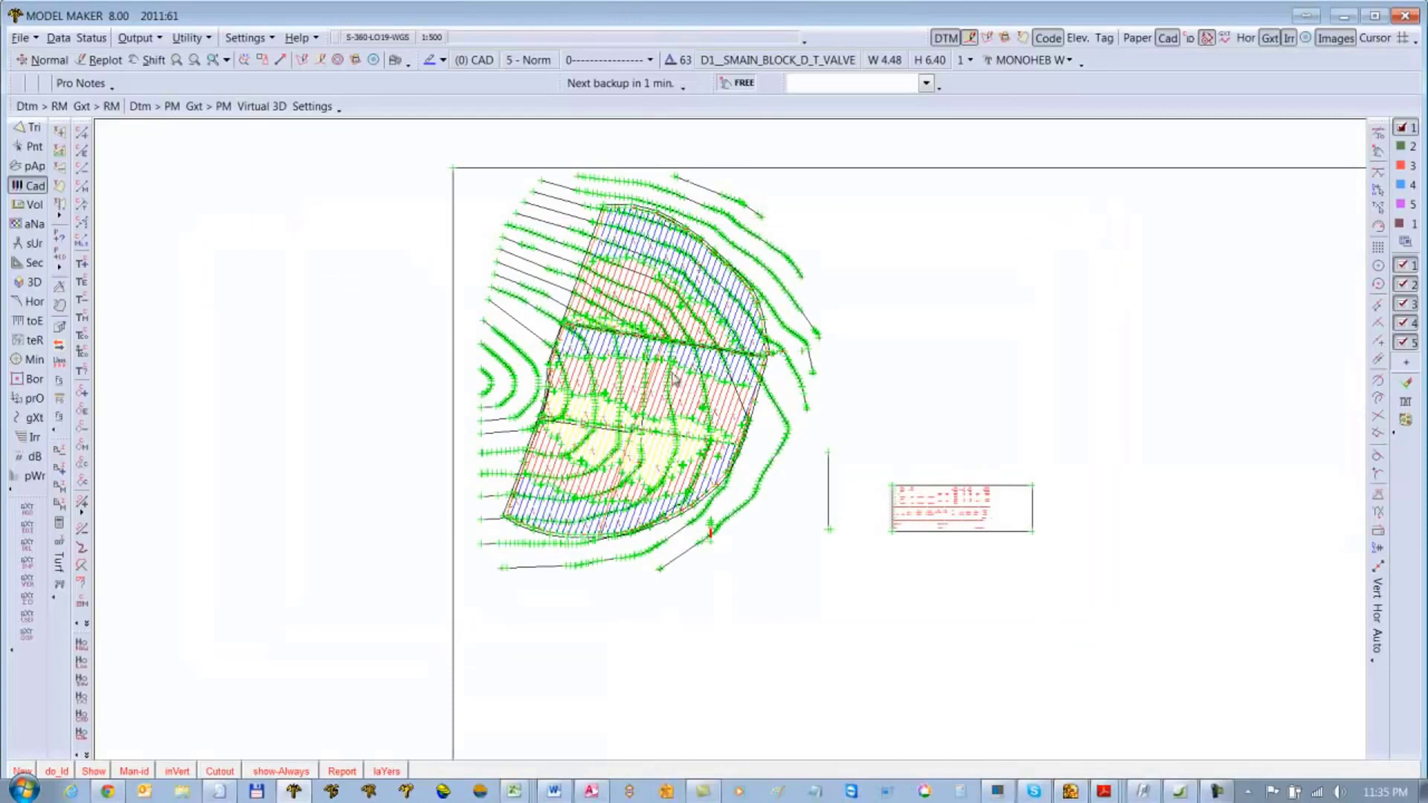
{"action": "left_click", "coordinate": [32, 188]}
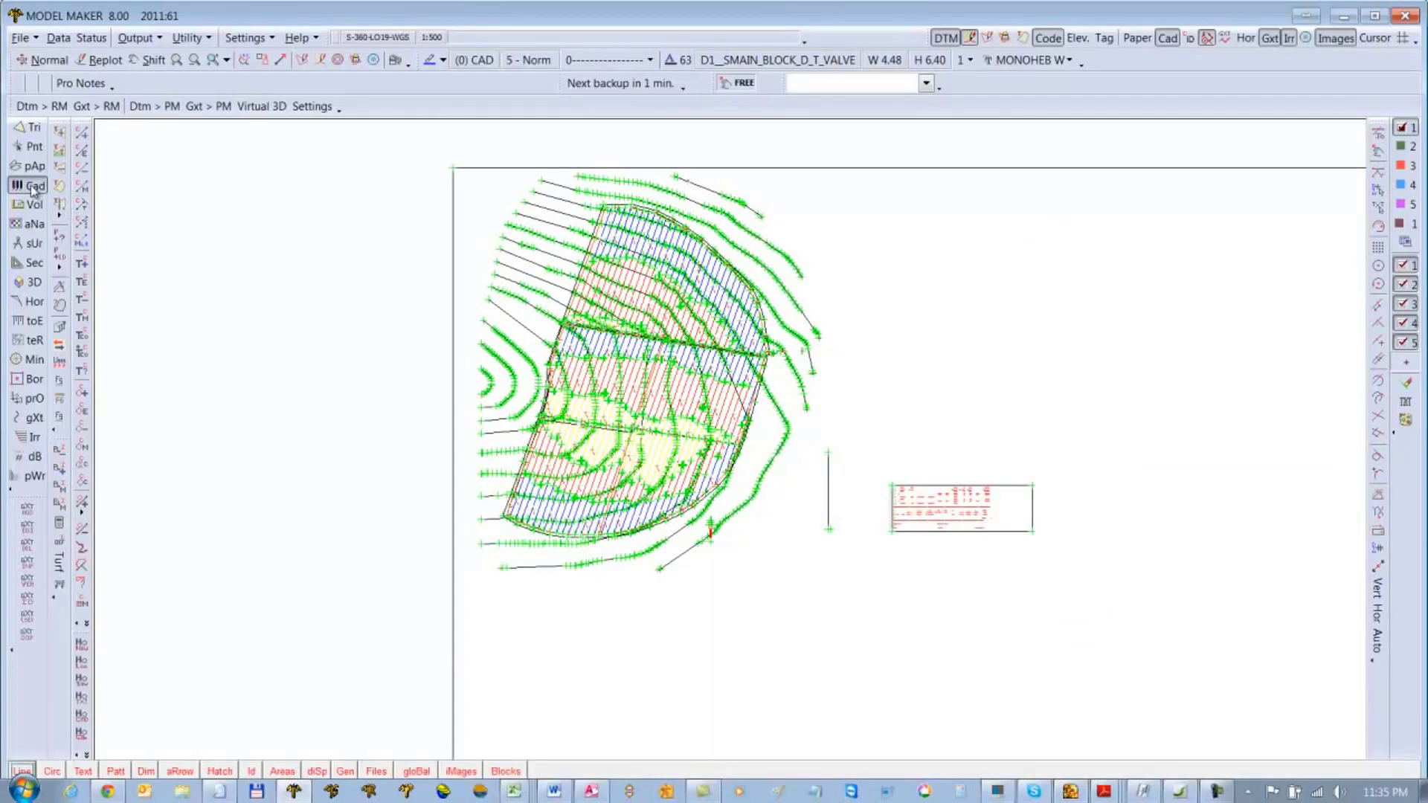
{"action": "left_click", "coordinate": [252, 772]}
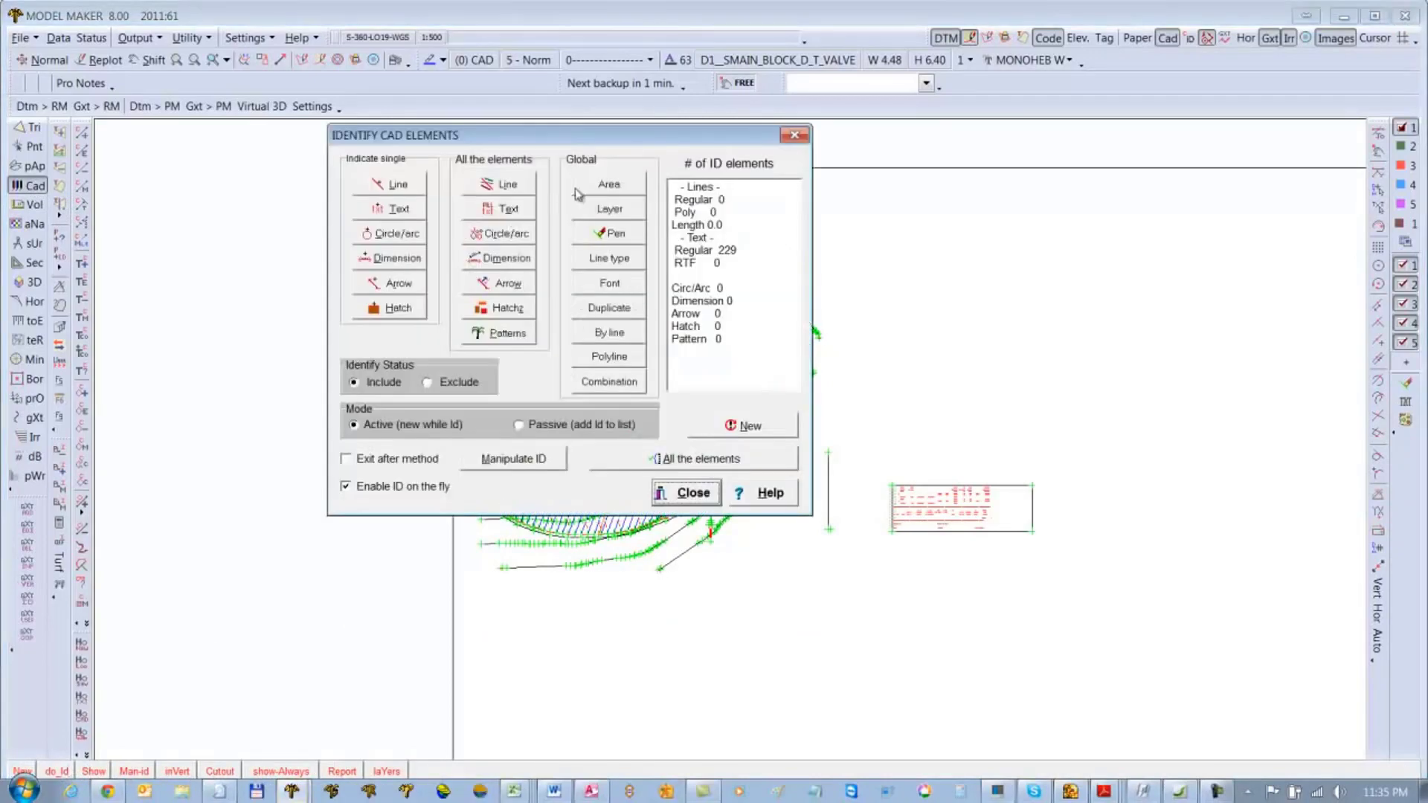
{"action": "left_click", "coordinate": [607, 185]}
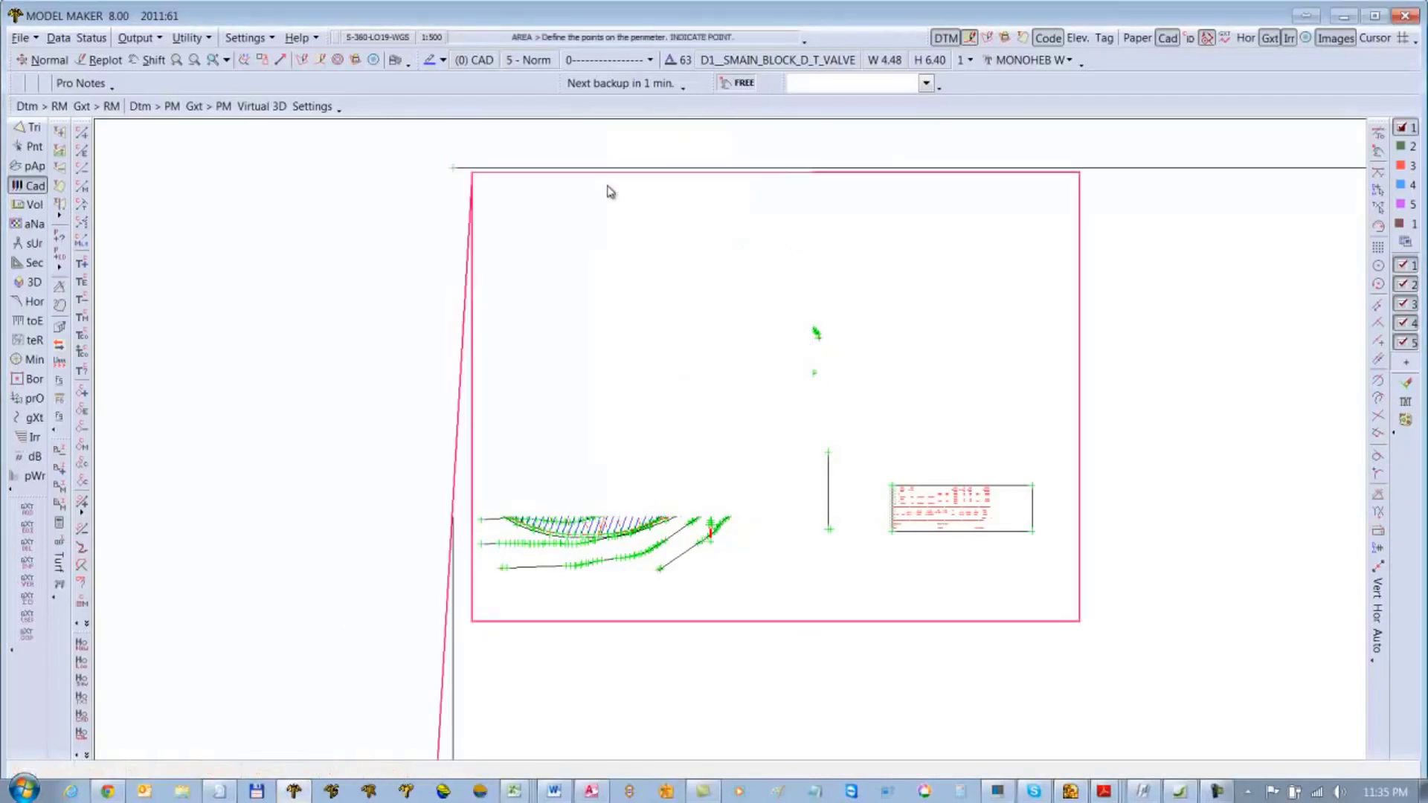
{"action": "left_click", "coordinate": [466, 175]}
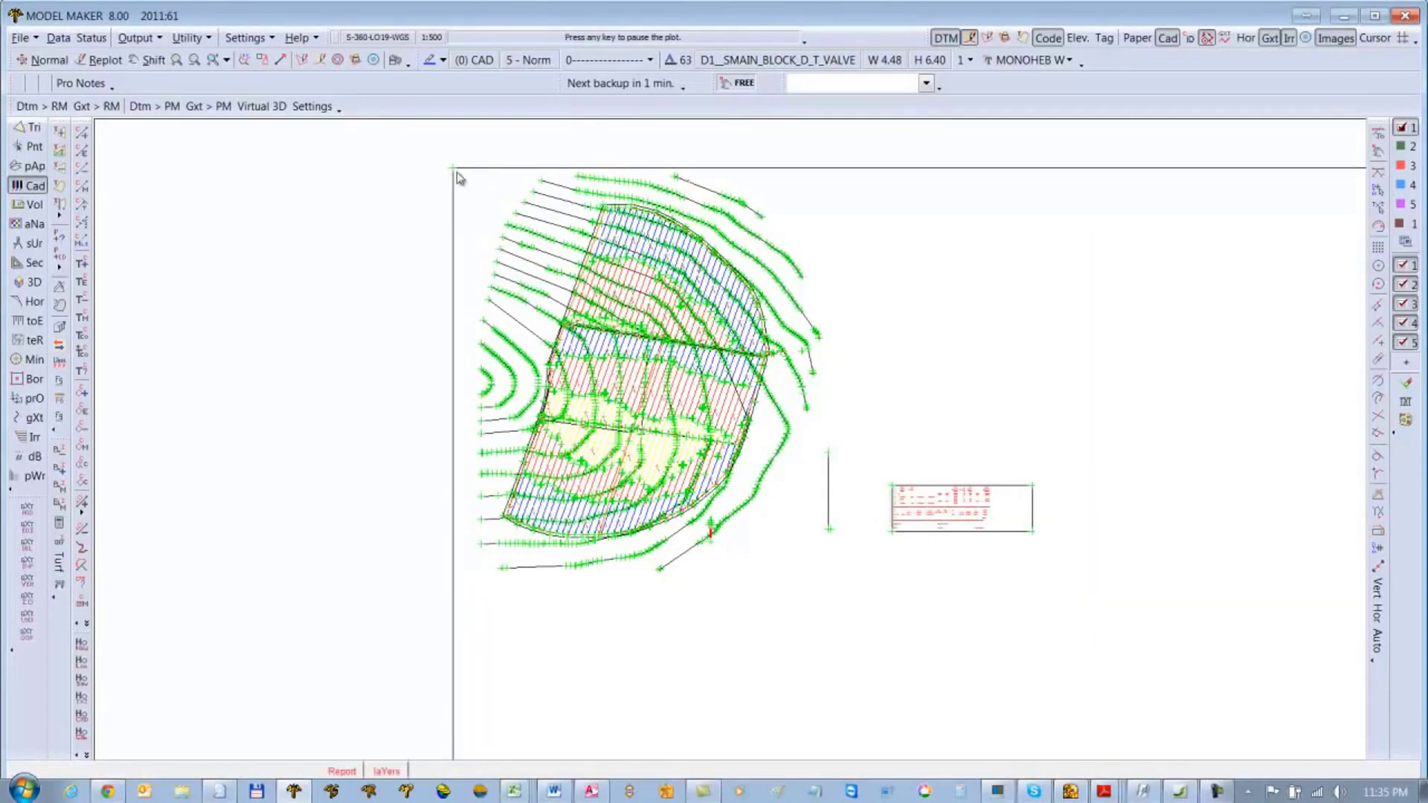
{"action": "left_click", "coordinate": [456, 172]}
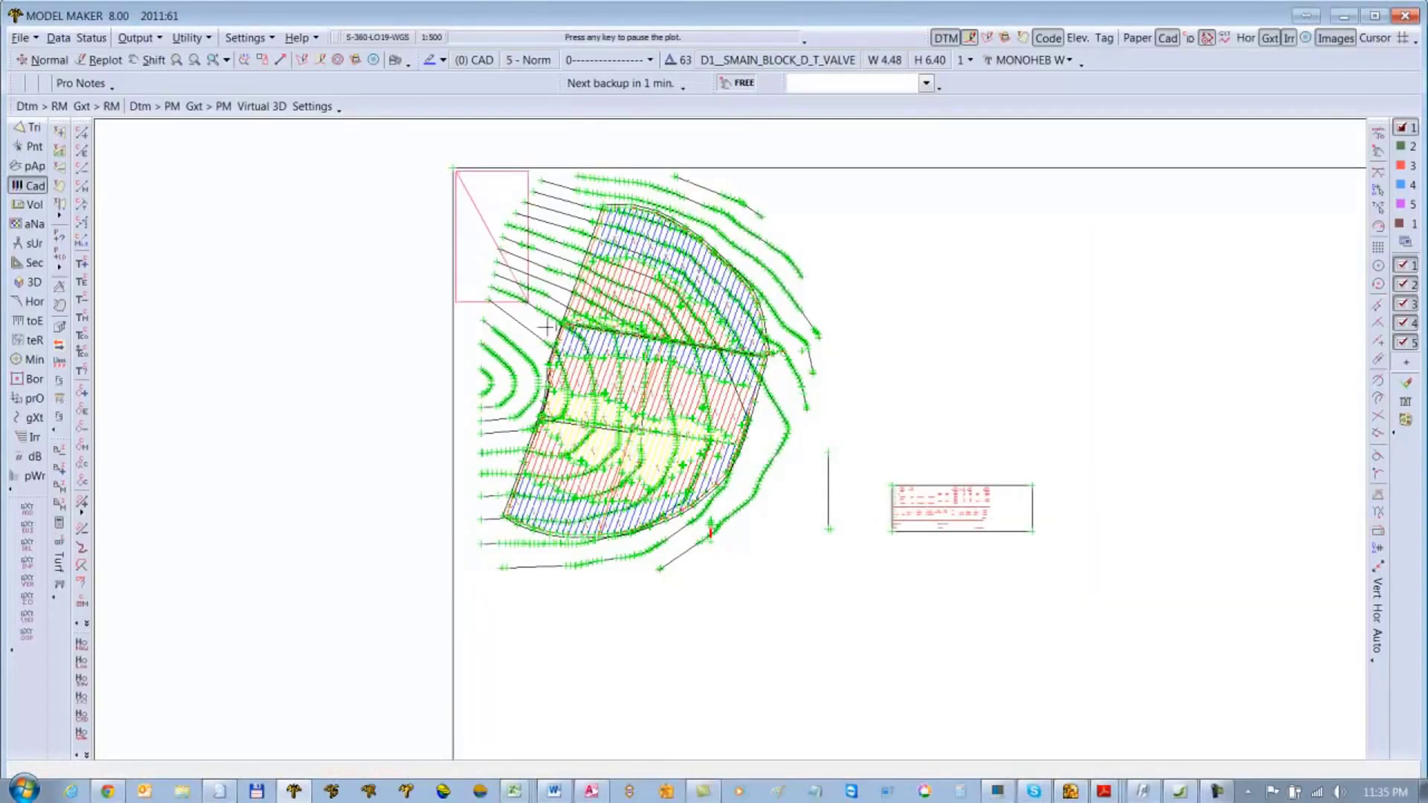
{"action": "left_click", "coordinate": [1060, 599]}
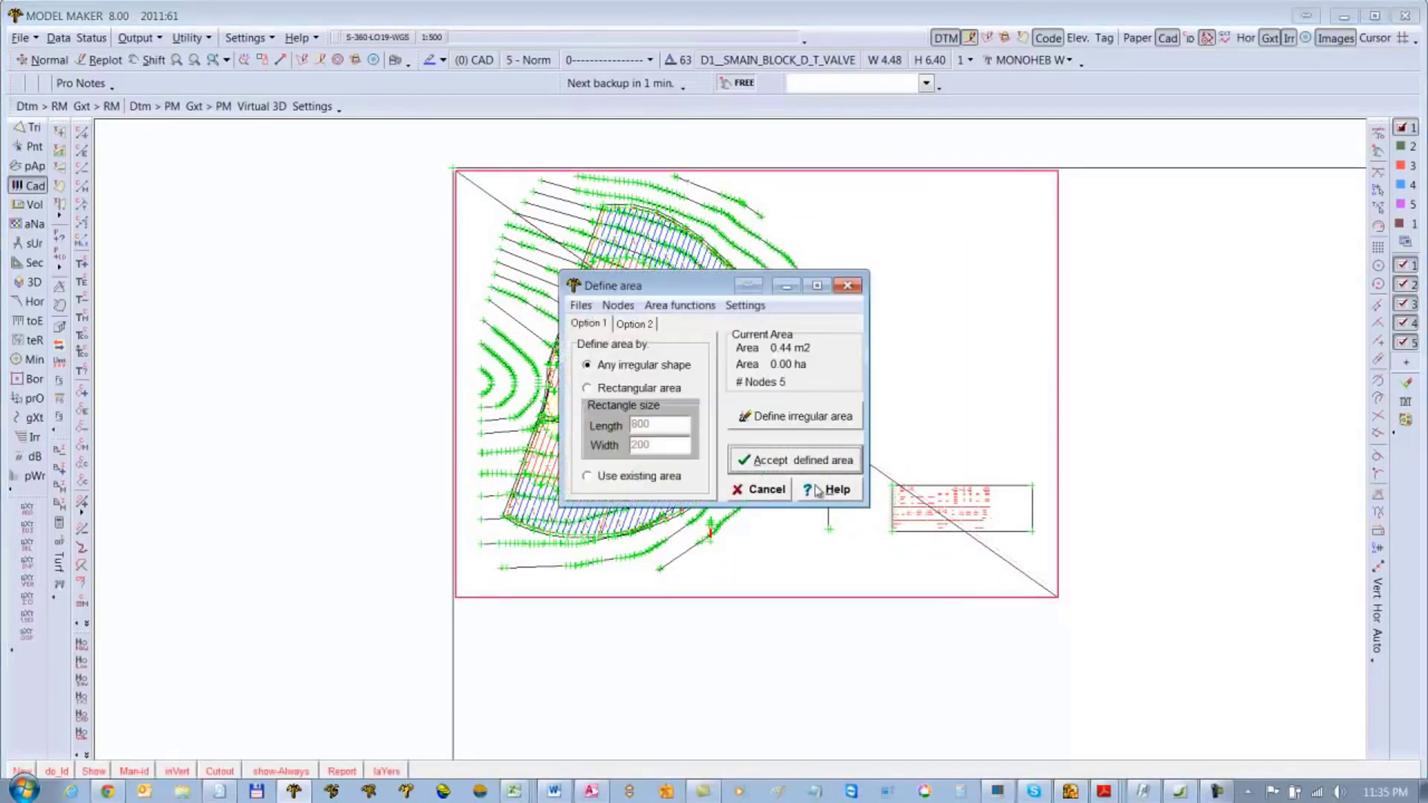
{"action": "left_click", "coordinate": [801, 464]}
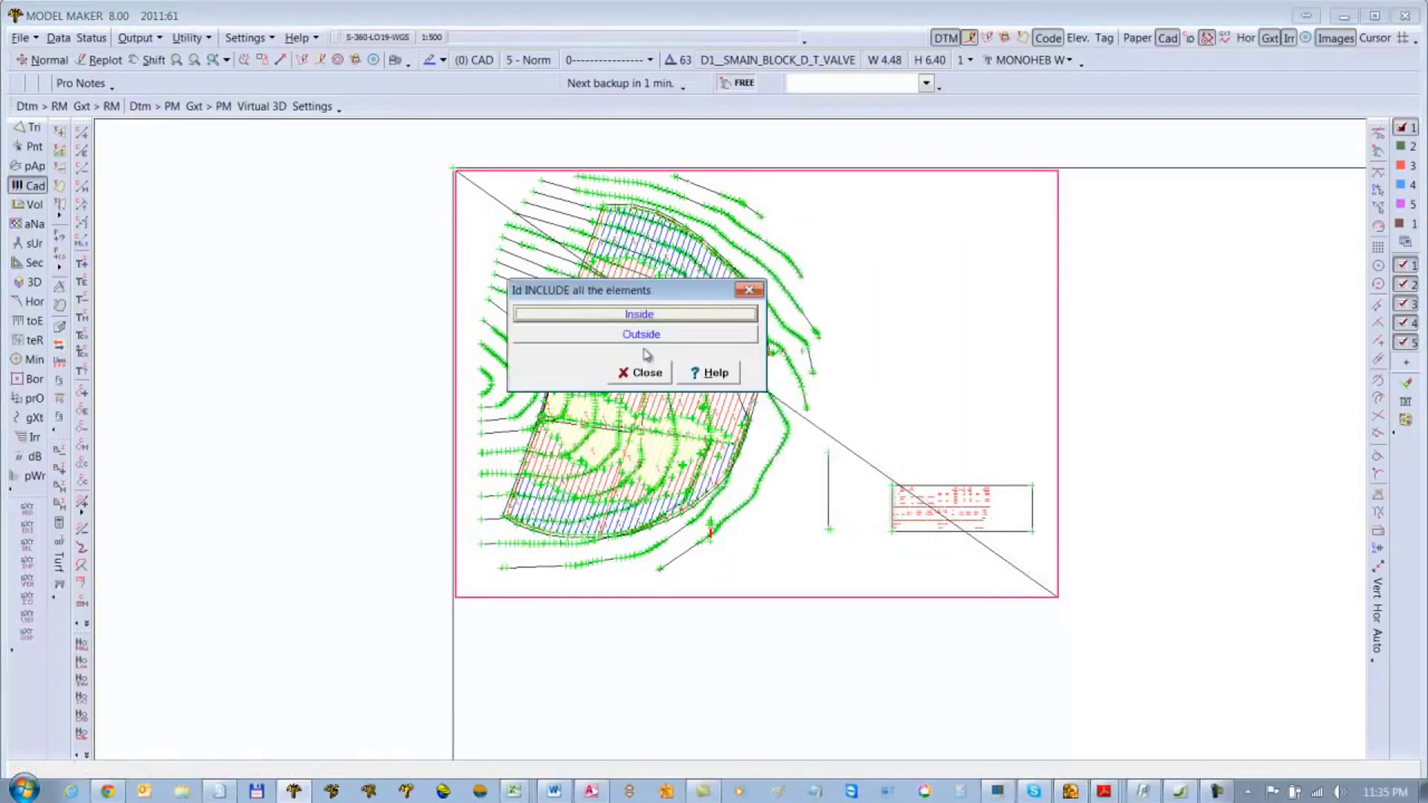
{"action": "left_click", "coordinate": [637, 335]}
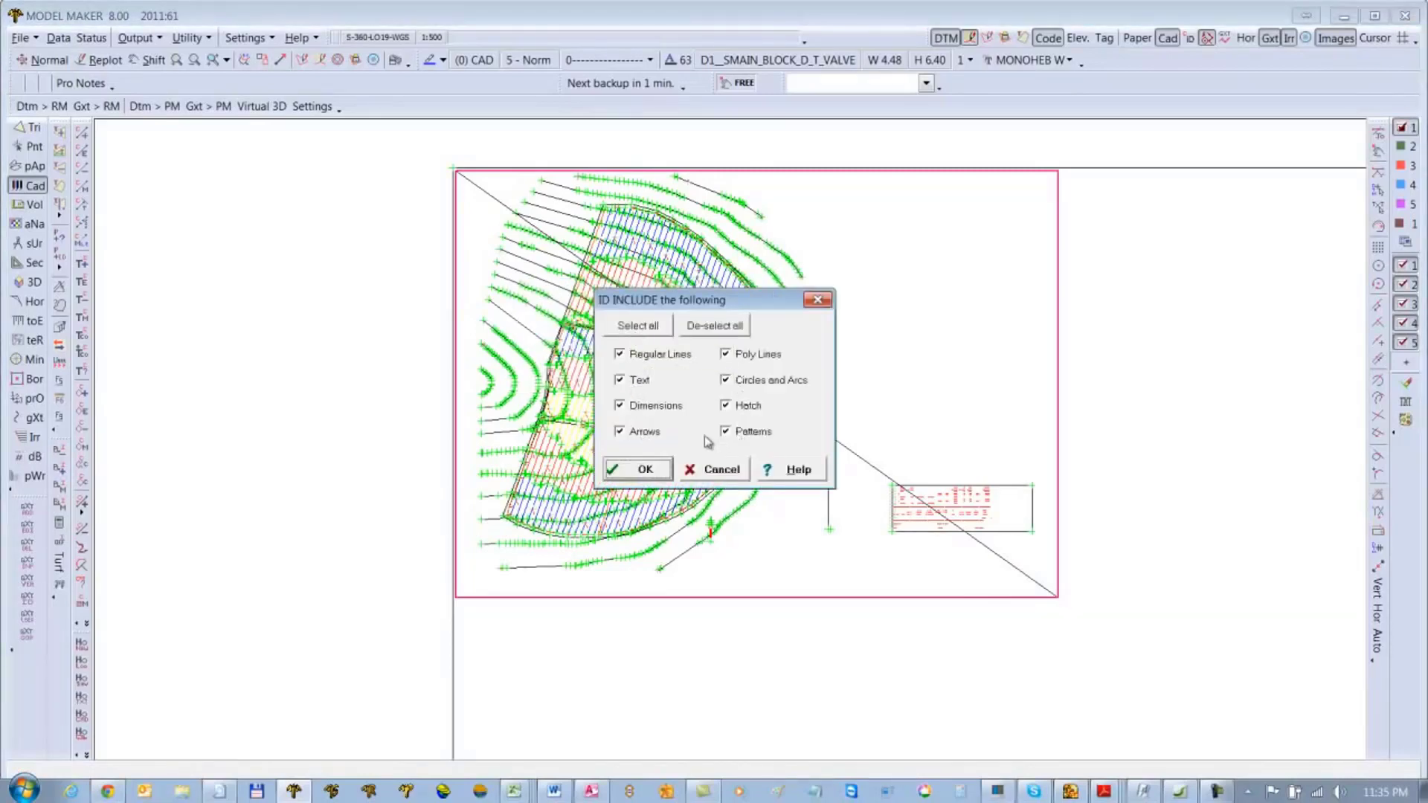
{"action": "left_click", "coordinate": [642, 469]}
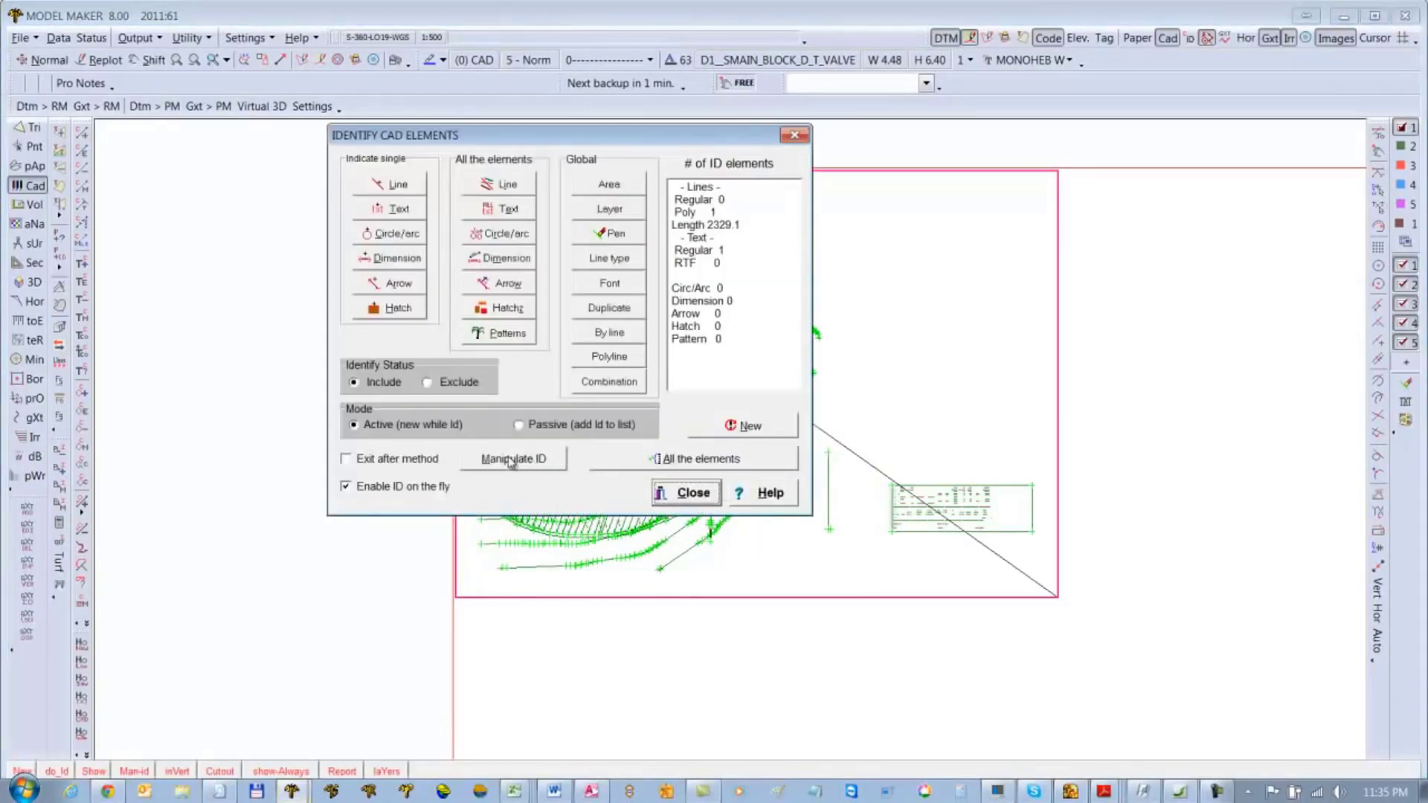
Step: Delete the identified outside elements and confirm Yes
{"action": "left_click", "coordinate": [510, 459]}
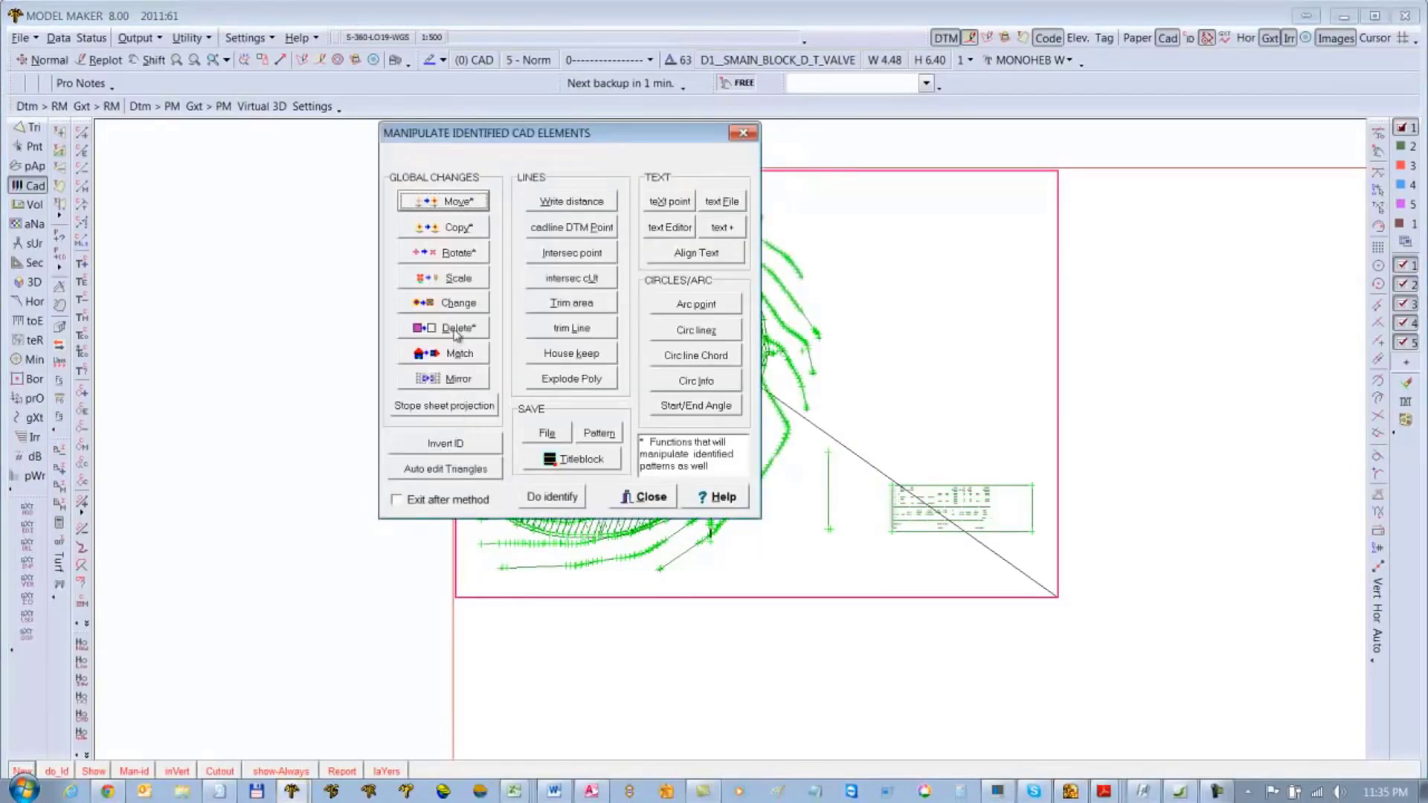
{"action": "left_click", "coordinate": [456, 329]}
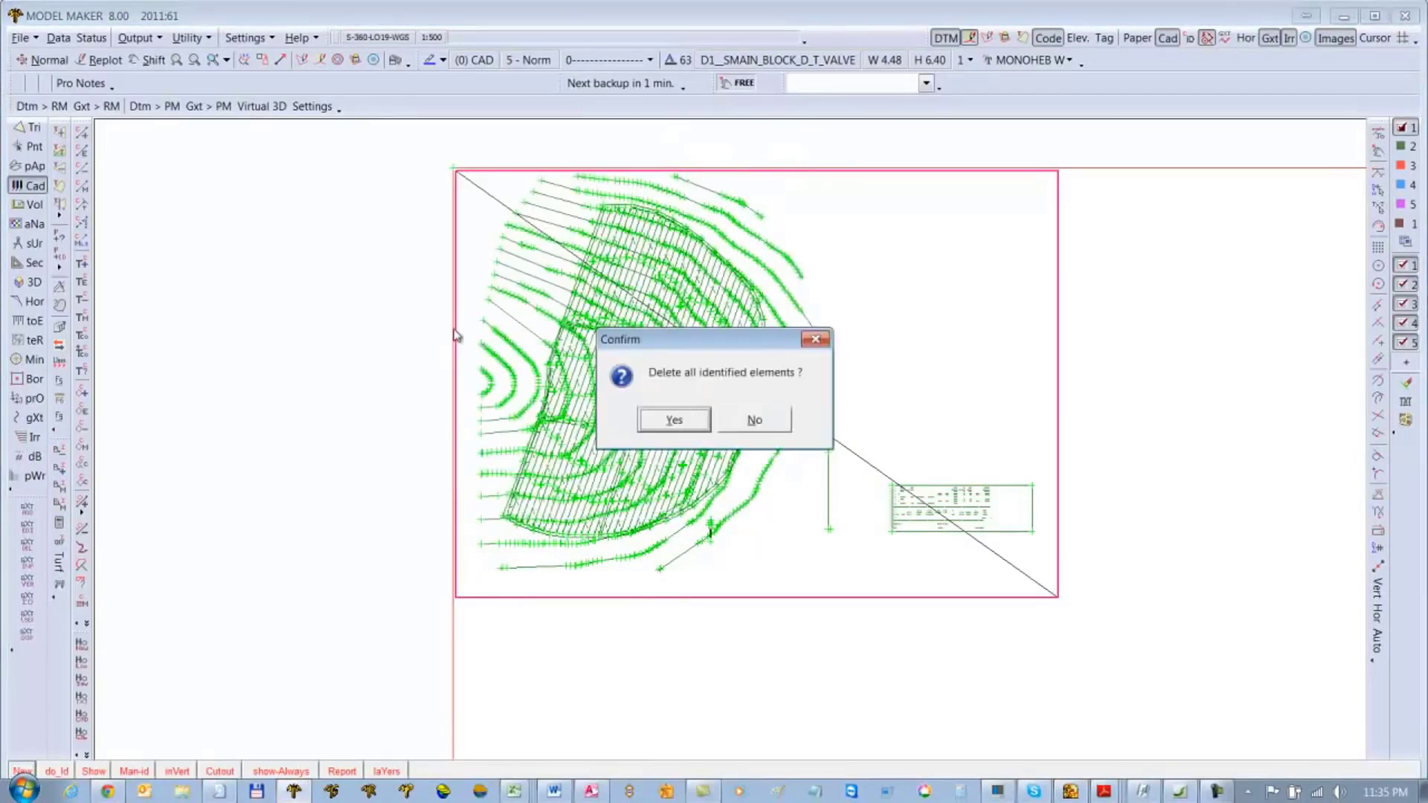
{"action": "left_click", "coordinate": [677, 420]}
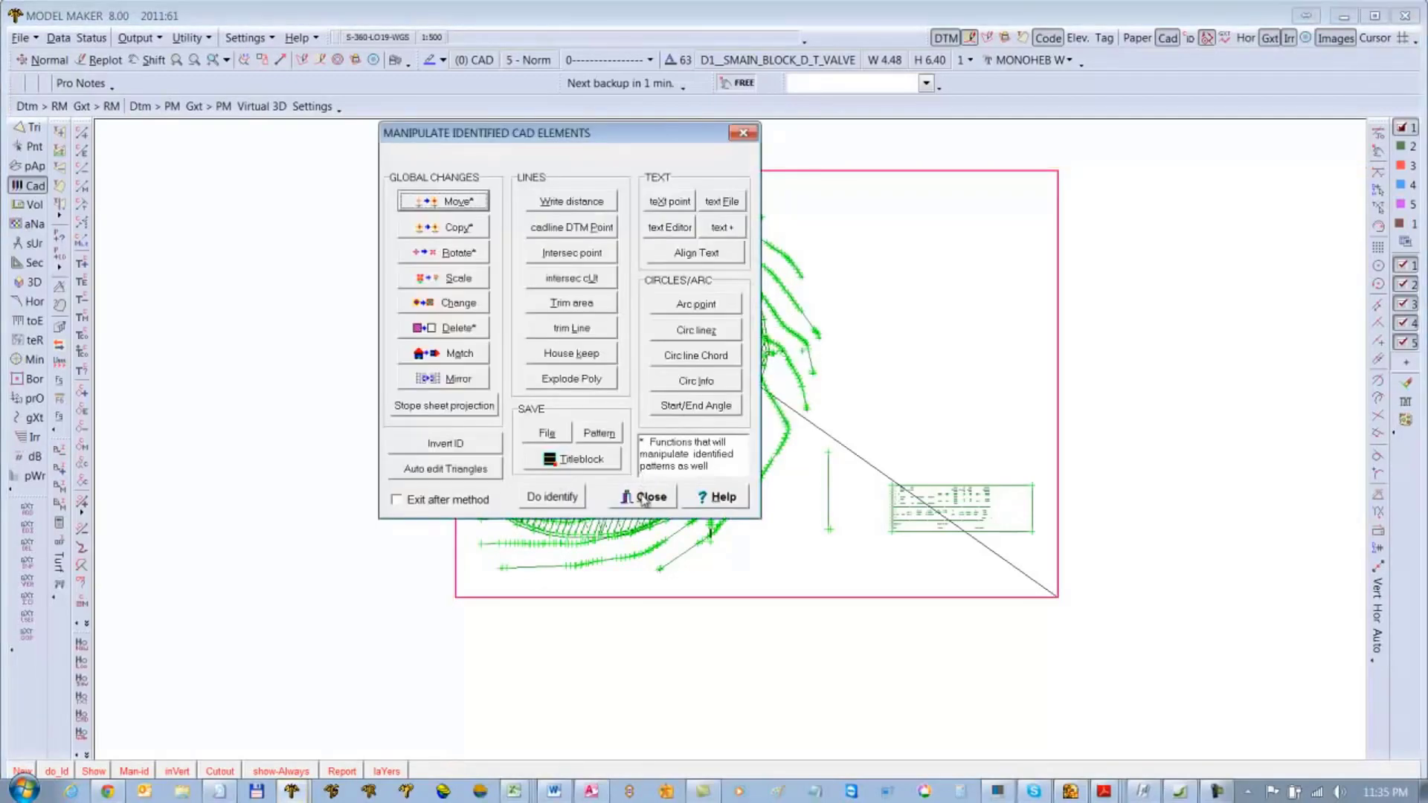
Step: Close the Manipulate dialog and turn off the green point markers
{"action": "left_click", "coordinate": [645, 498]}
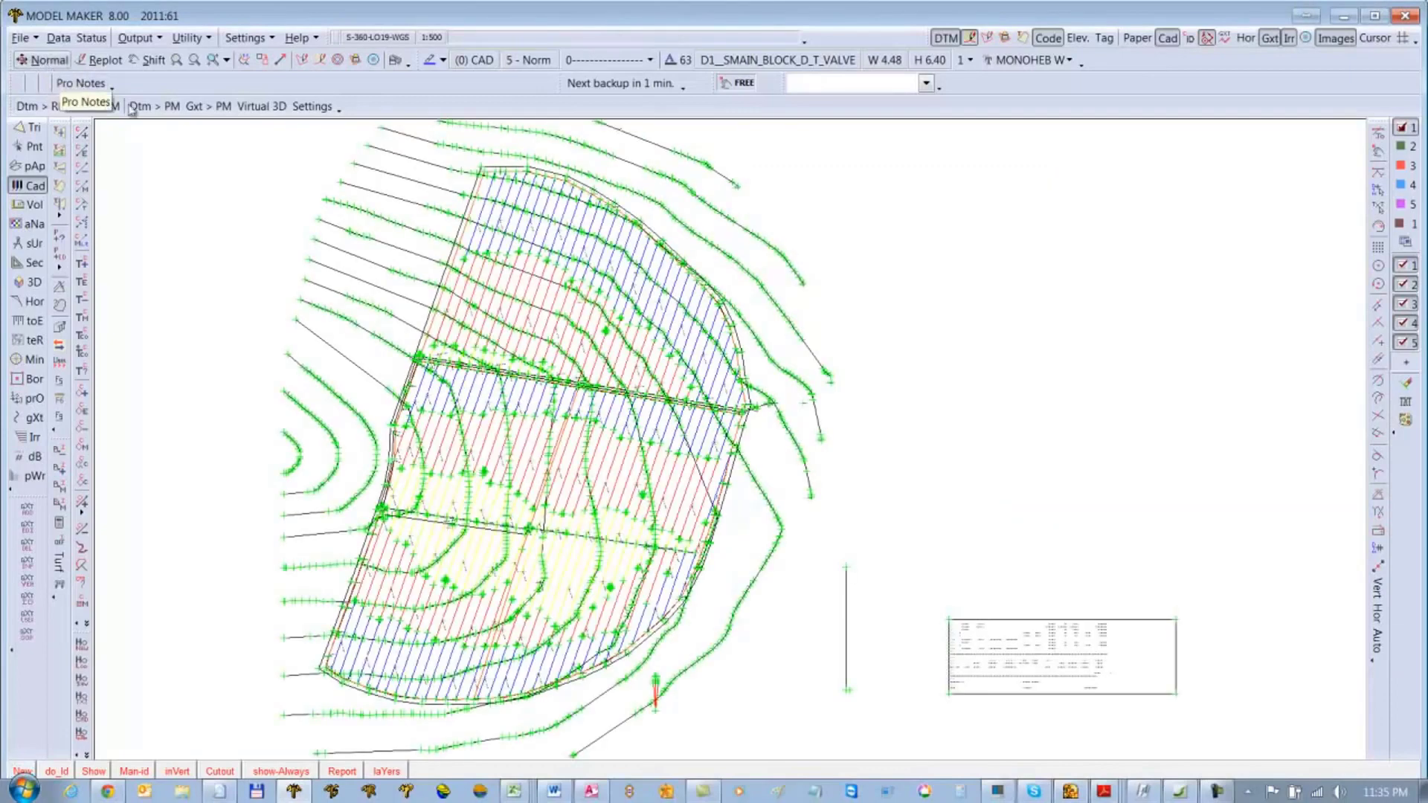
{"action": "left_click", "coordinate": [1206, 39]}
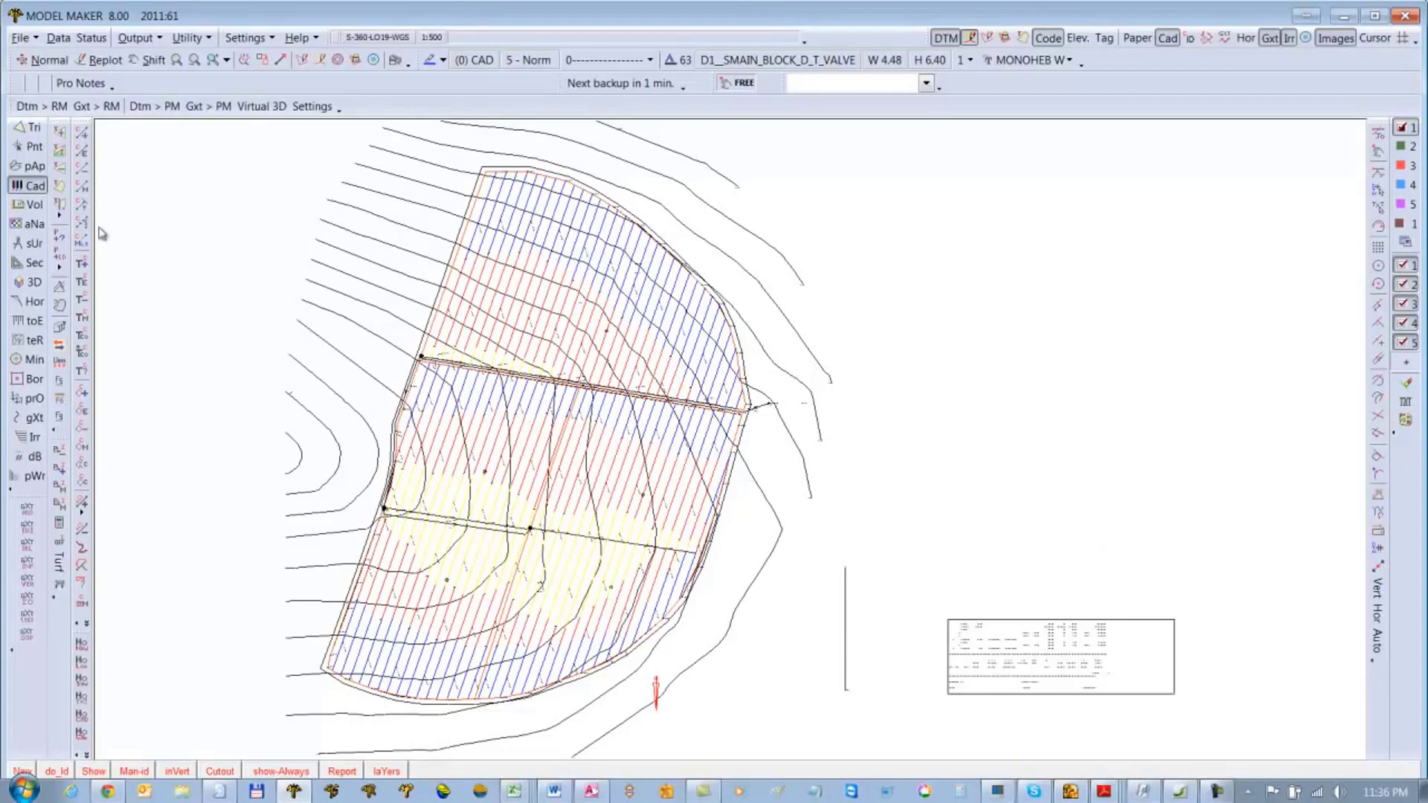
Step: Start a global Match and fix the vertical line's top end as base point at 0,0
{"action": "left_click", "coordinate": [36, 186]}
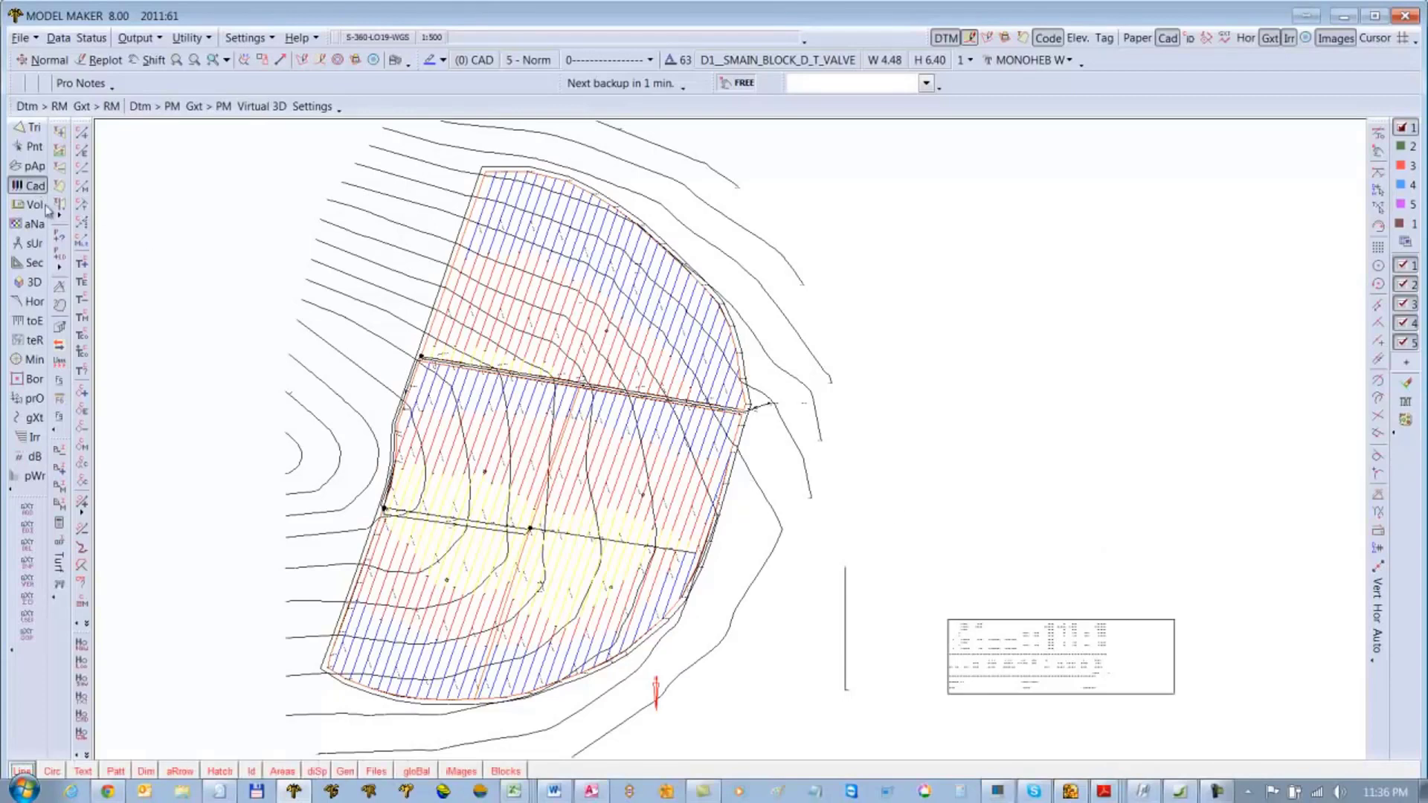
{"action": "left_click", "coordinate": [417, 772]}
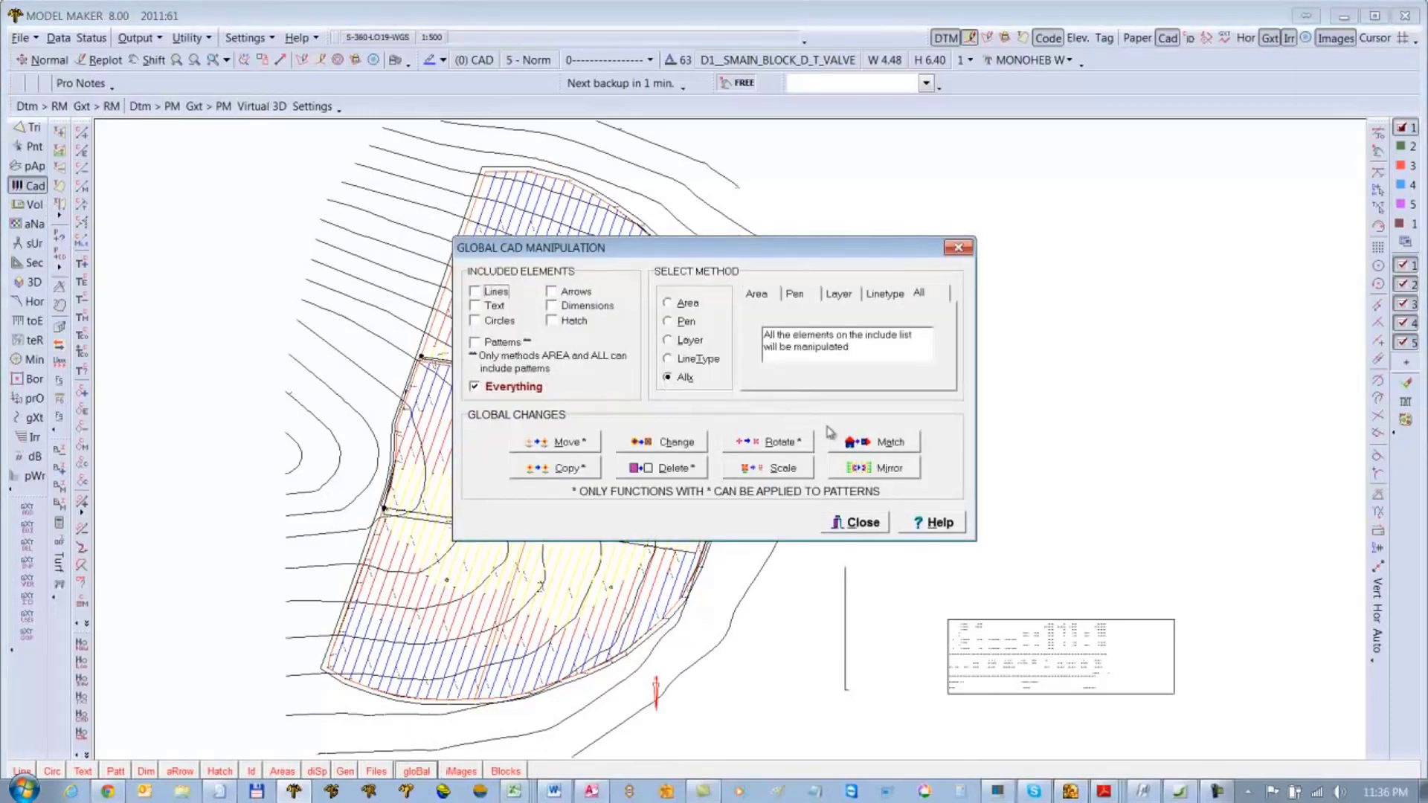
{"action": "left_click", "coordinate": [885, 447]}
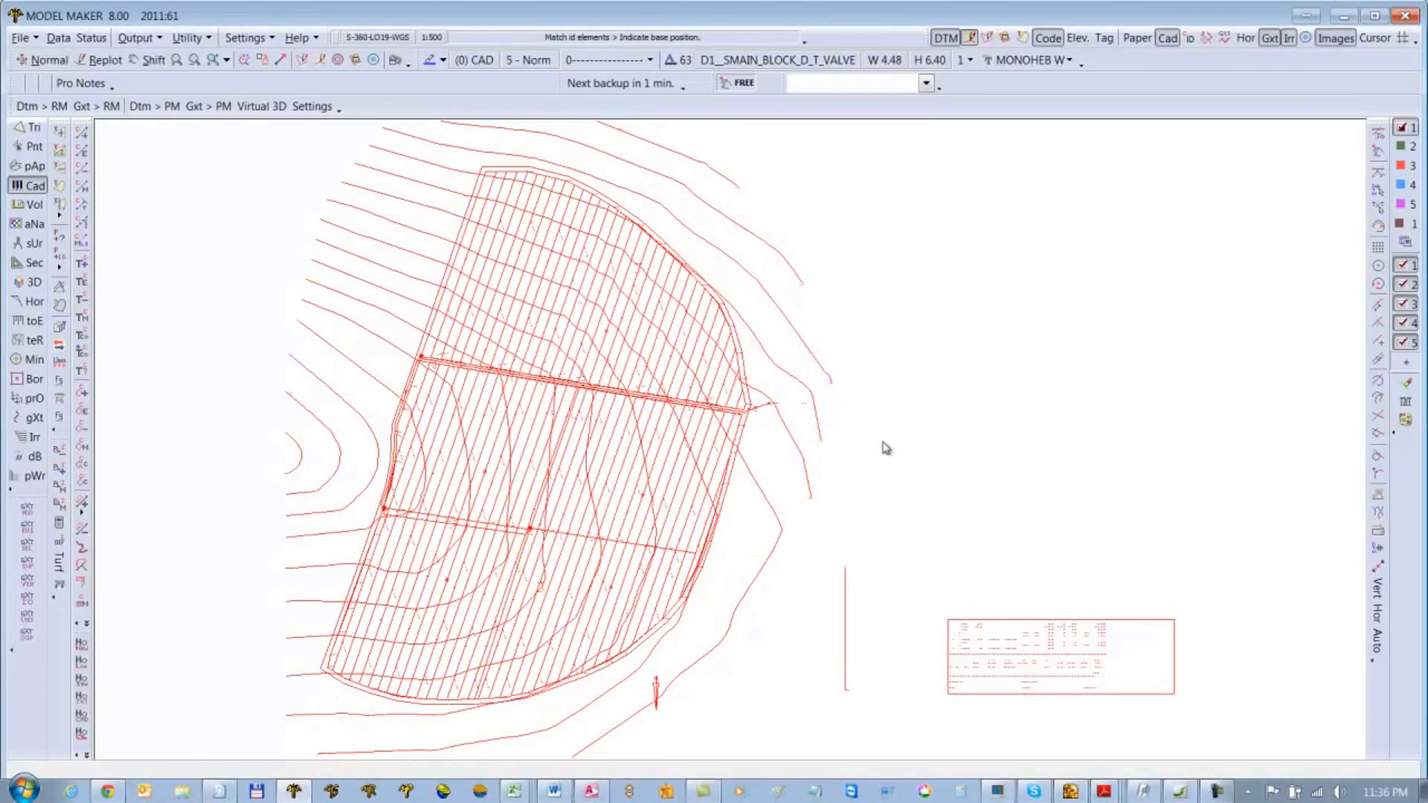
{"action": "left_click", "coordinate": [1377, 181]}
{"action": "left_click", "coordinate": [846, 573]}
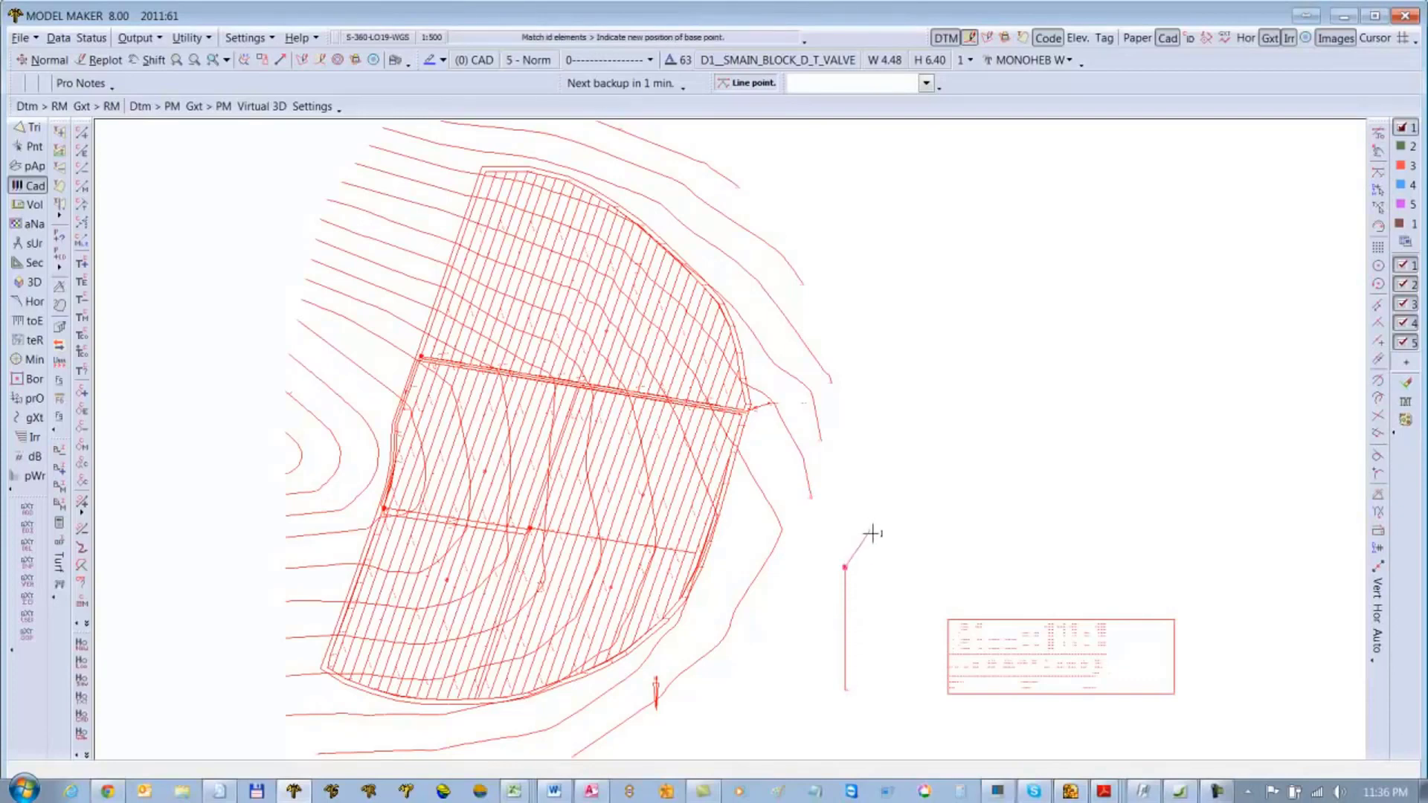
{"action": "left_click", "coordinate": [1378, 515]}
{"action": "left_click_drag", "start_coordinate": [1219, 299], "coordinate": [1119, 297]}
{"action": "type", "text": "0"}
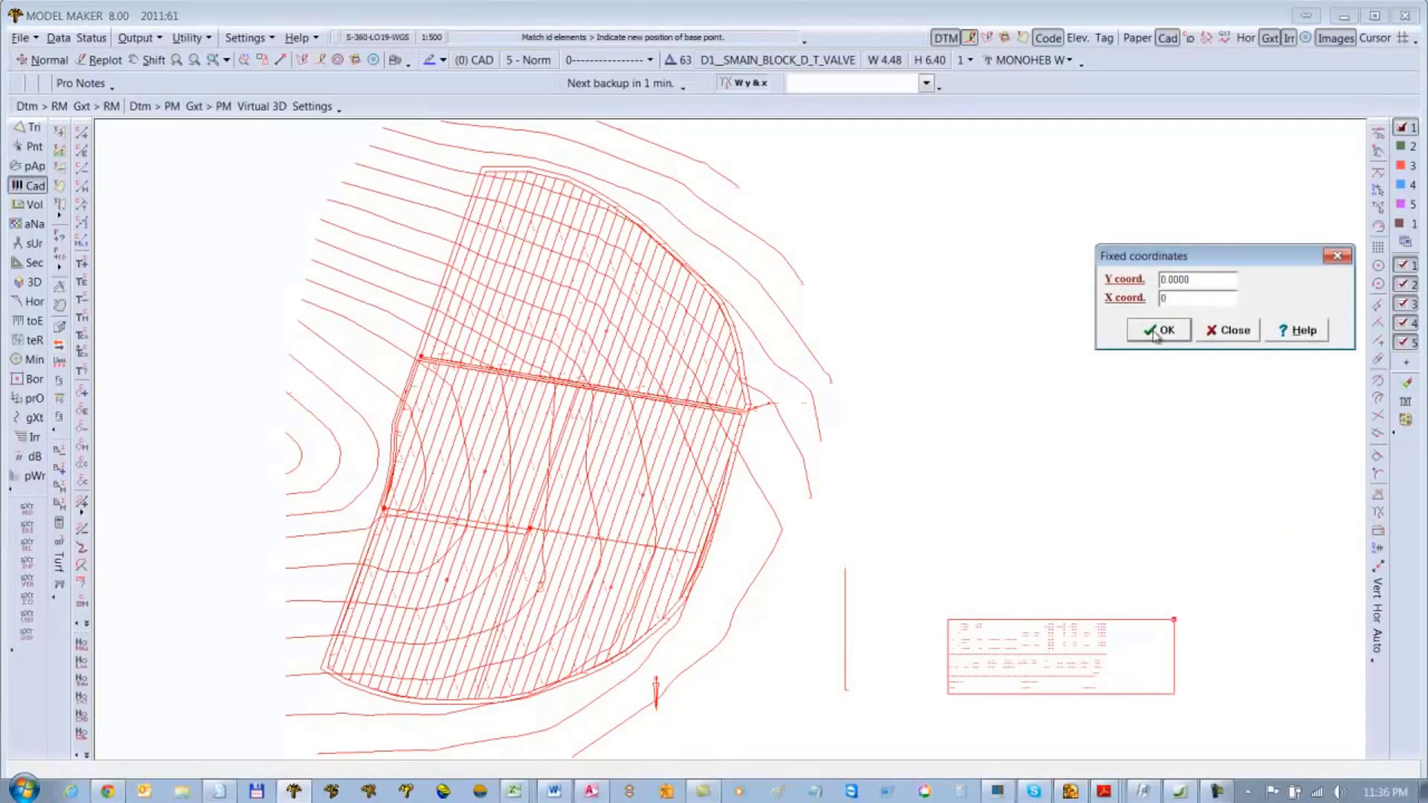
{"action": "left_click", "coordinate": [1160, 330]}
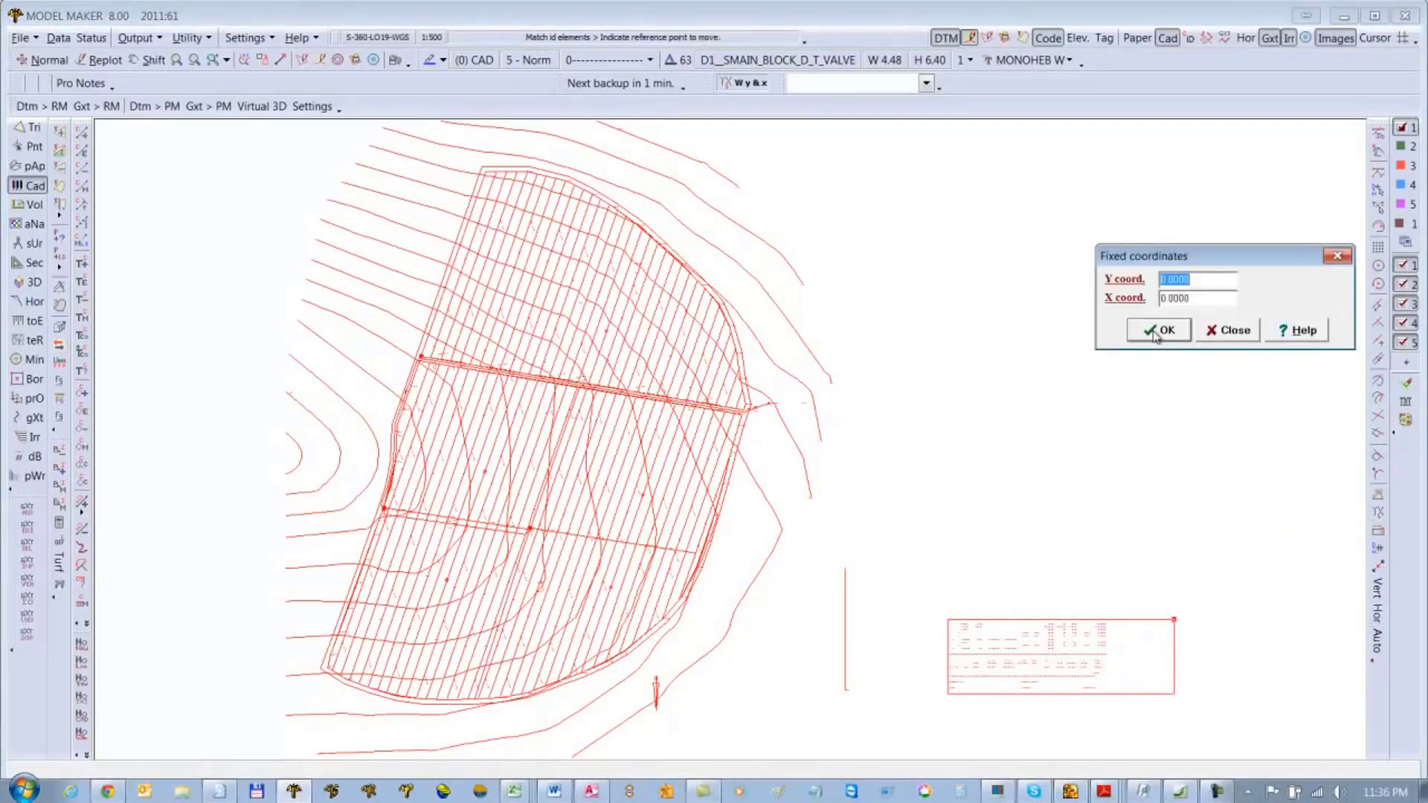
{"action": "left_click", "coordinate": [1245, 338]}
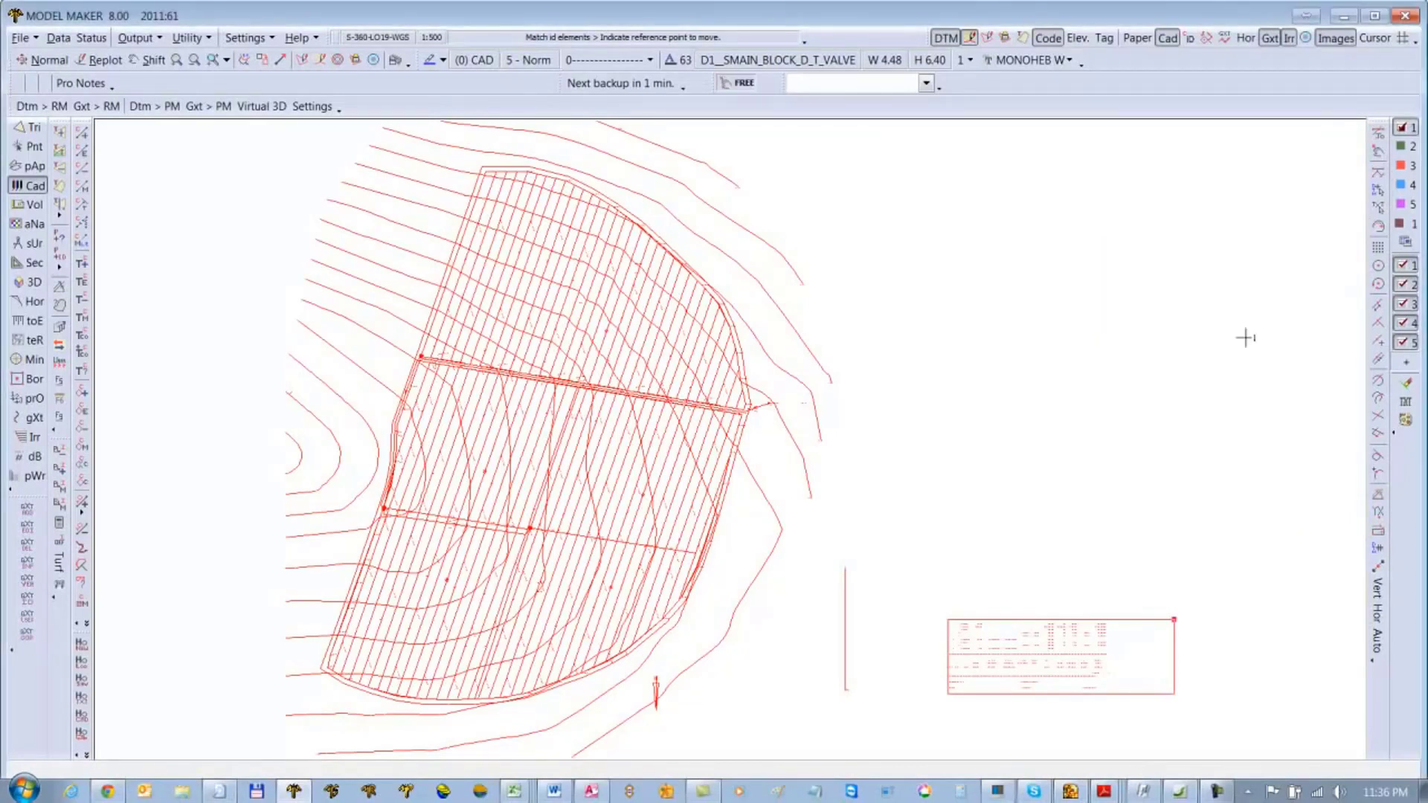
Step: Set the line's bottom end as reference at 0,-100 and move the plan instead of copying
{"action": "left_click", "coordinate": [1378, 177]}
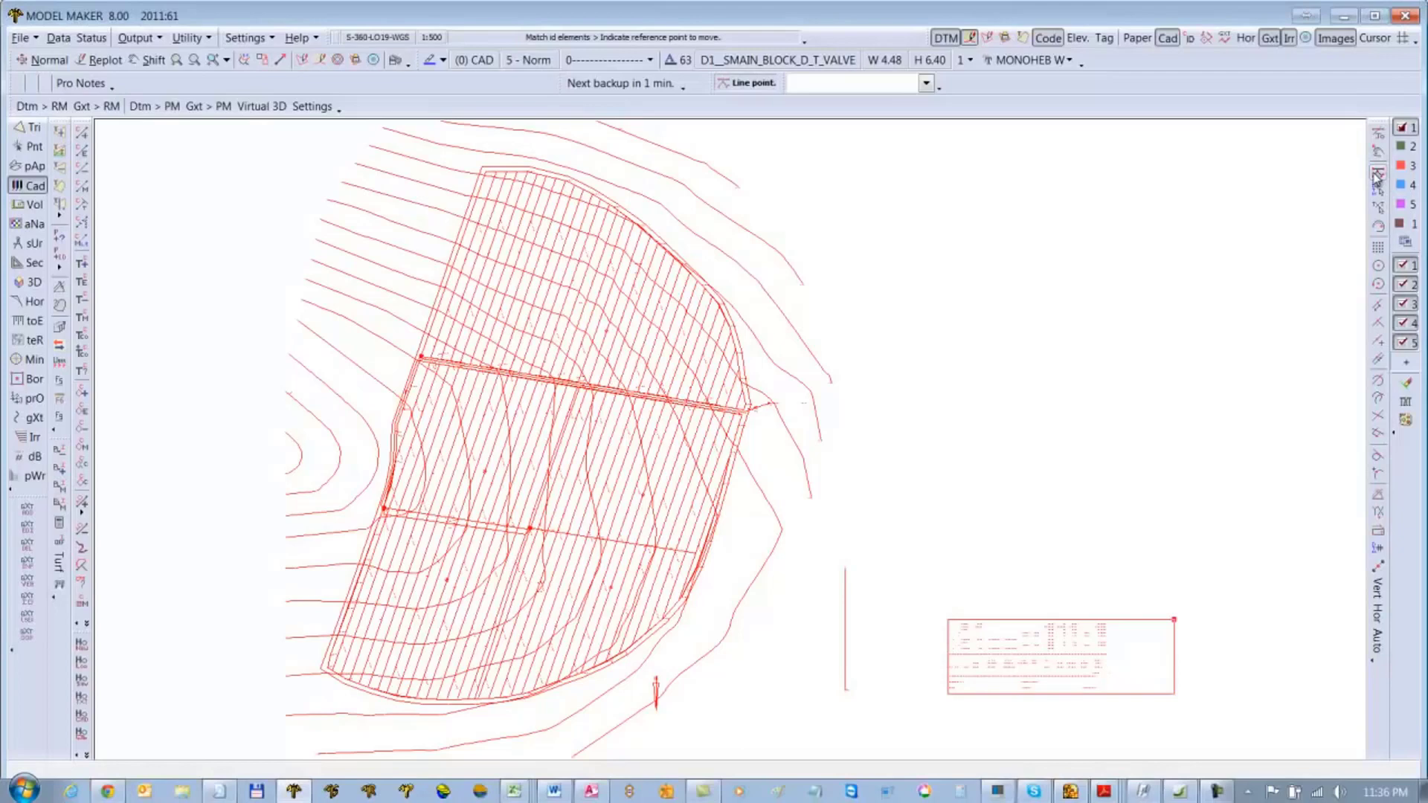
{"action": "left_click", "coordinate": [845, 690]}
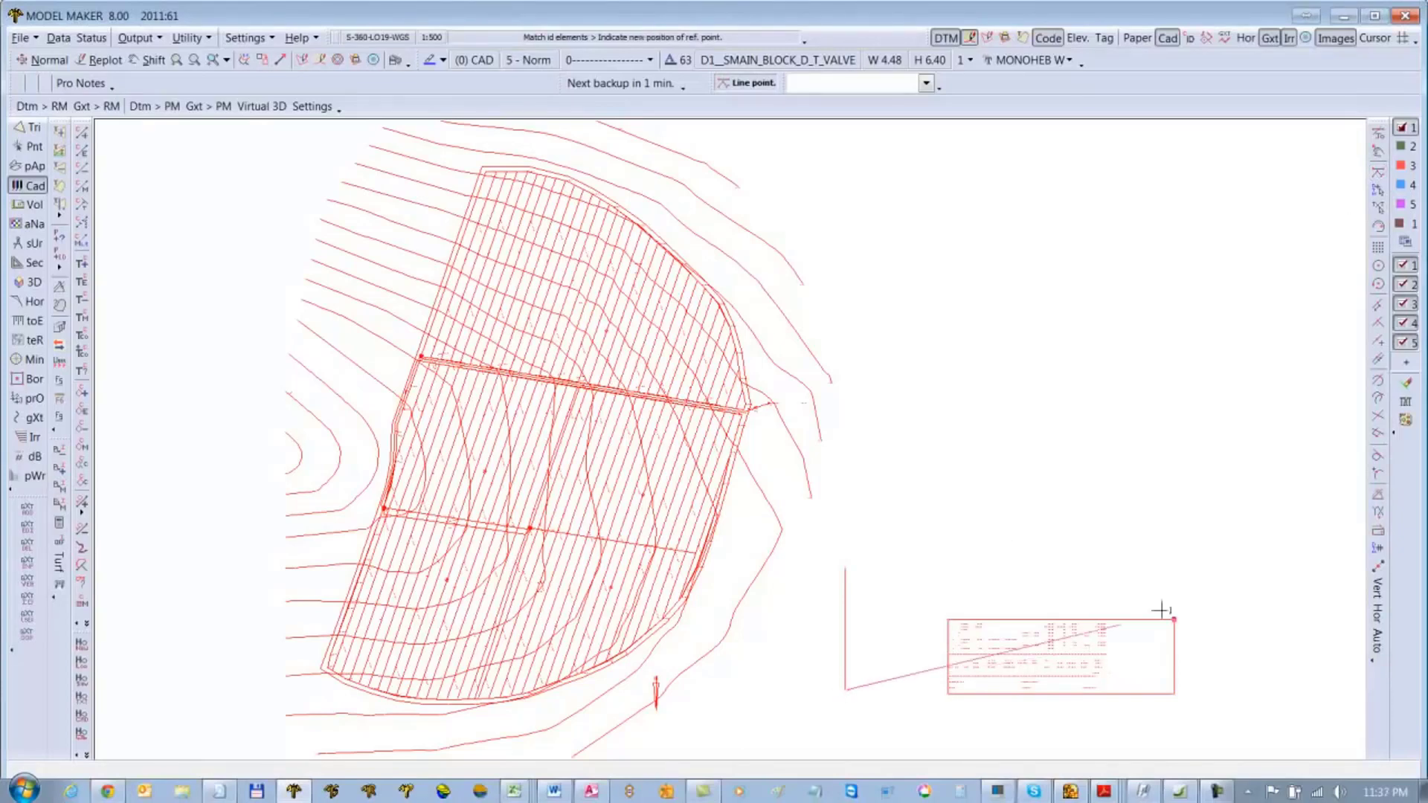
{"action": "left_click", "coordinate": [1378, 513]}
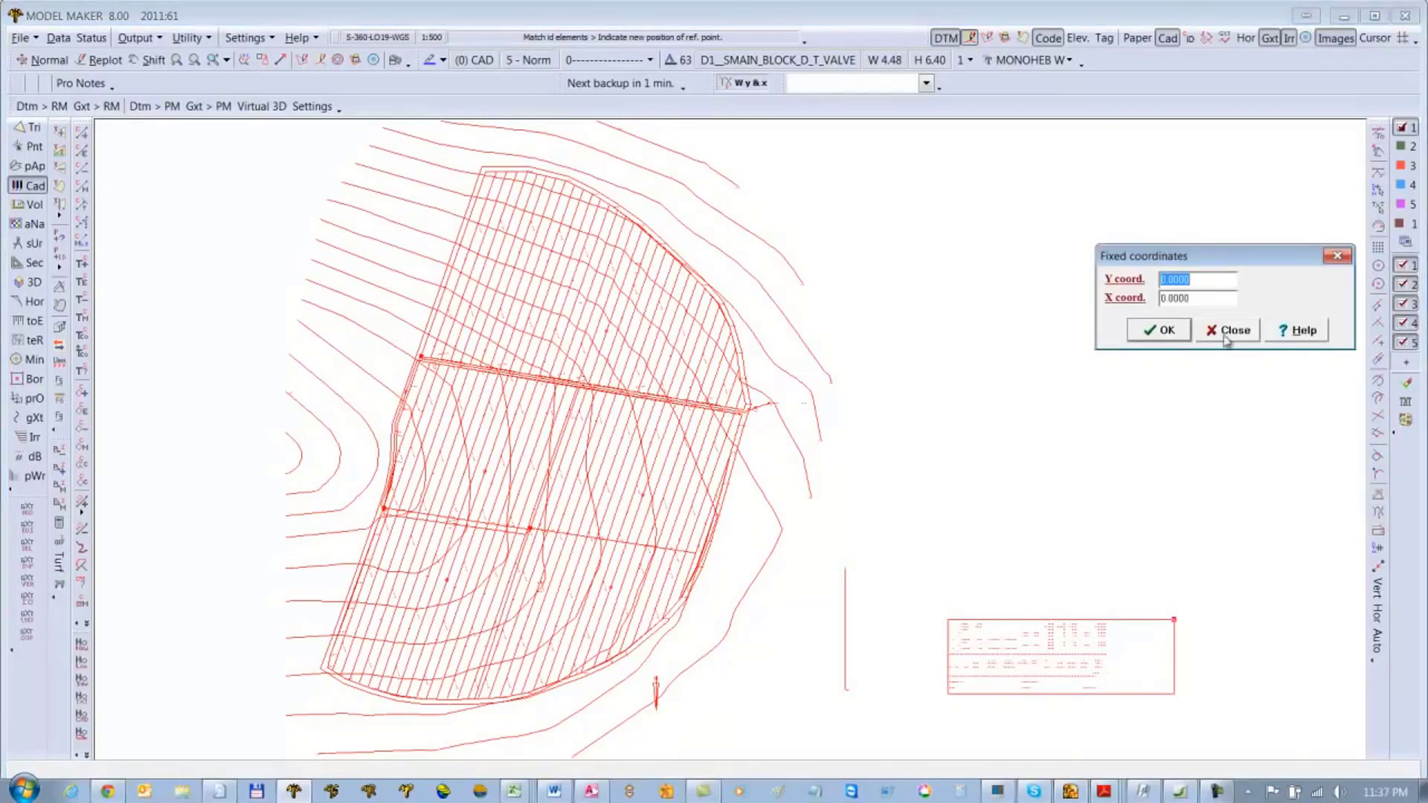
{"action": "key", "text": "Tab"}
{"action": "type", "text": "100"}
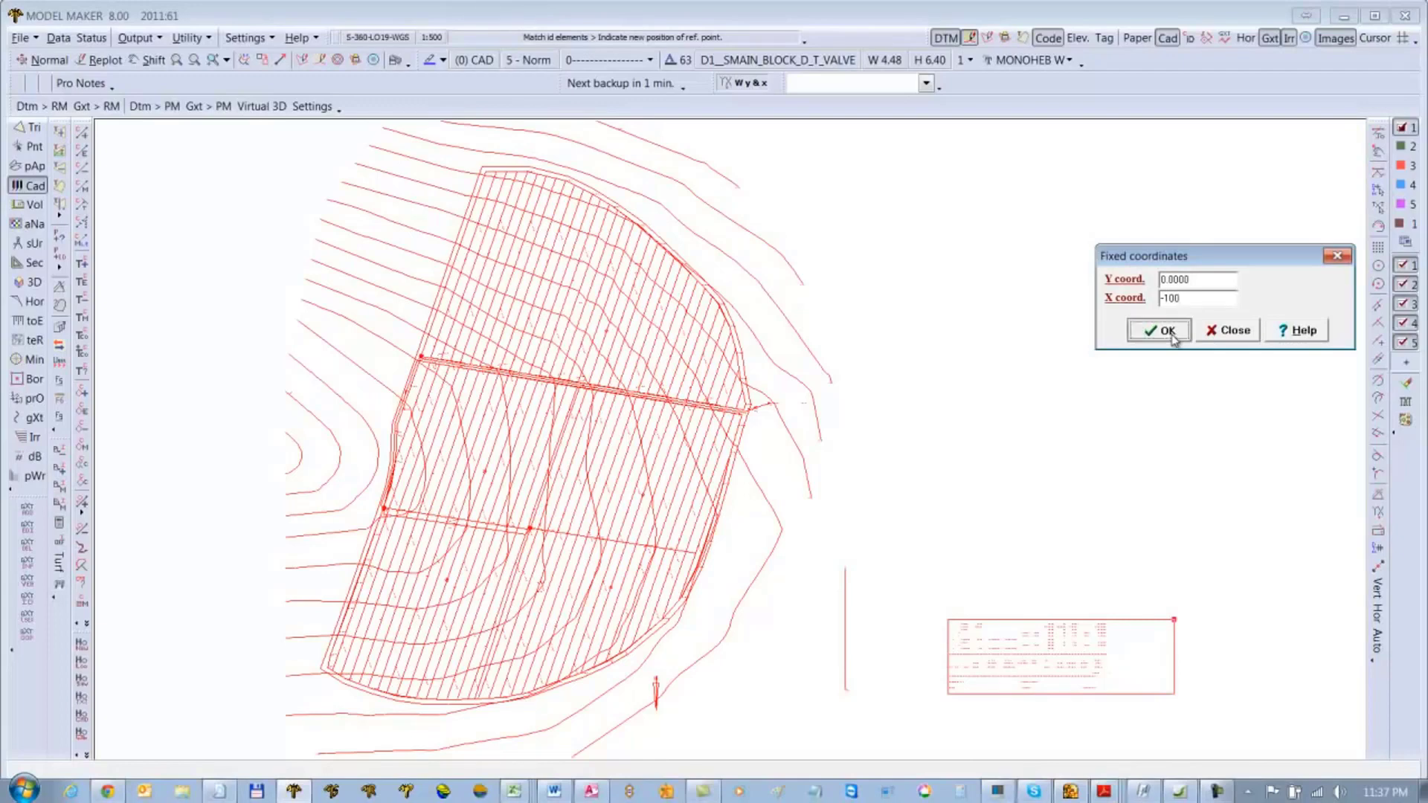
{"action": "left_click", "coordinate": [1174, 339]}
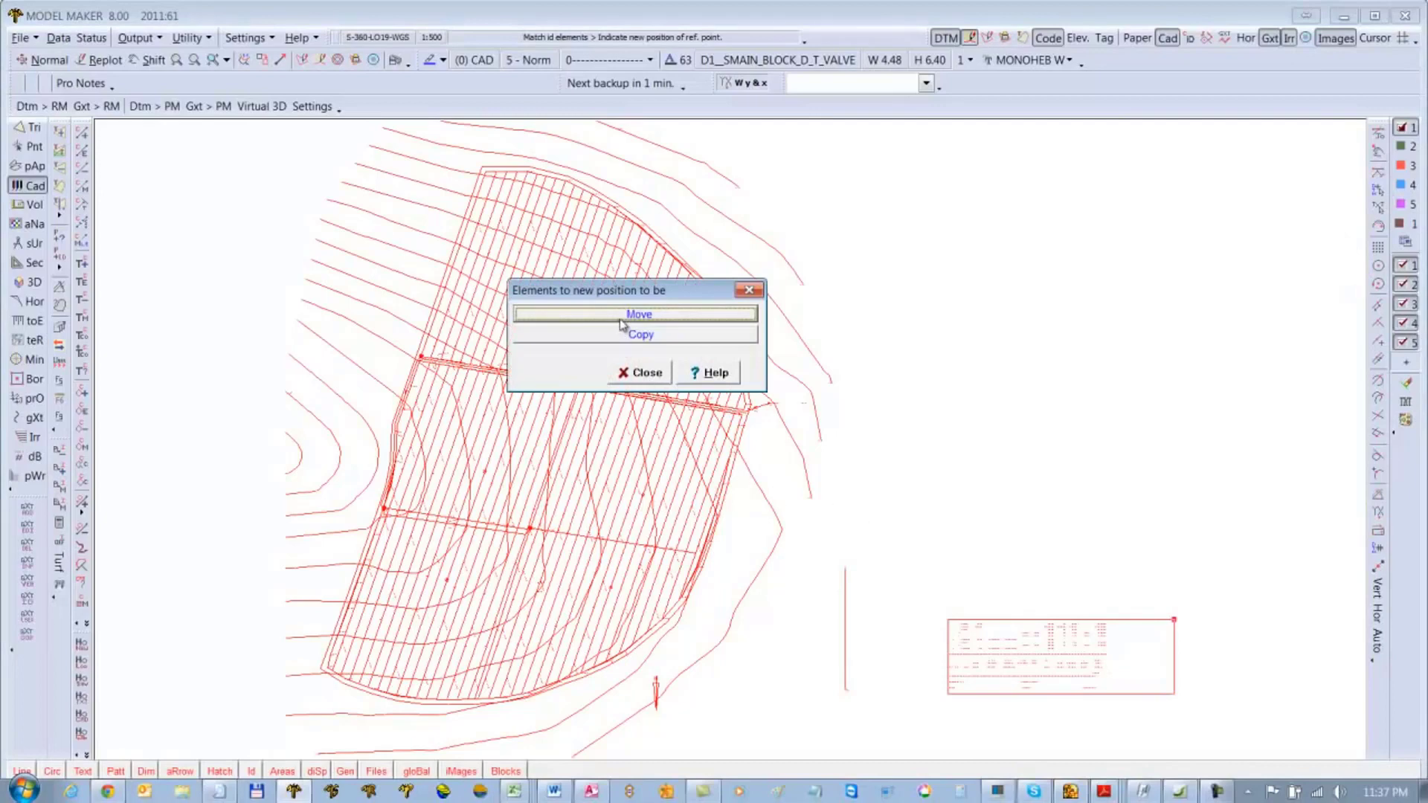
{"action": "left_click", "coordinate": [623, 314]}
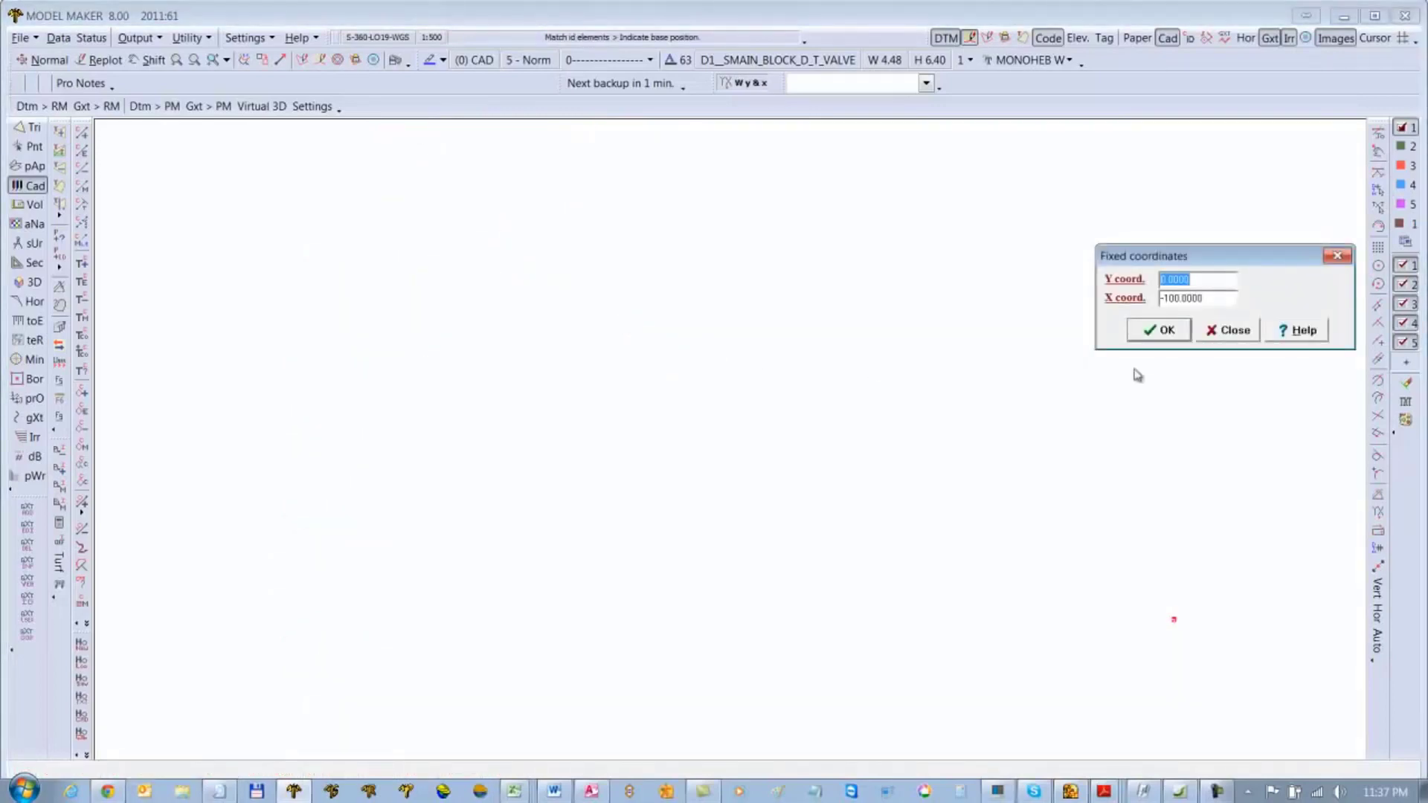
{"action": "left_click", "coordinate": [1231, 331]}
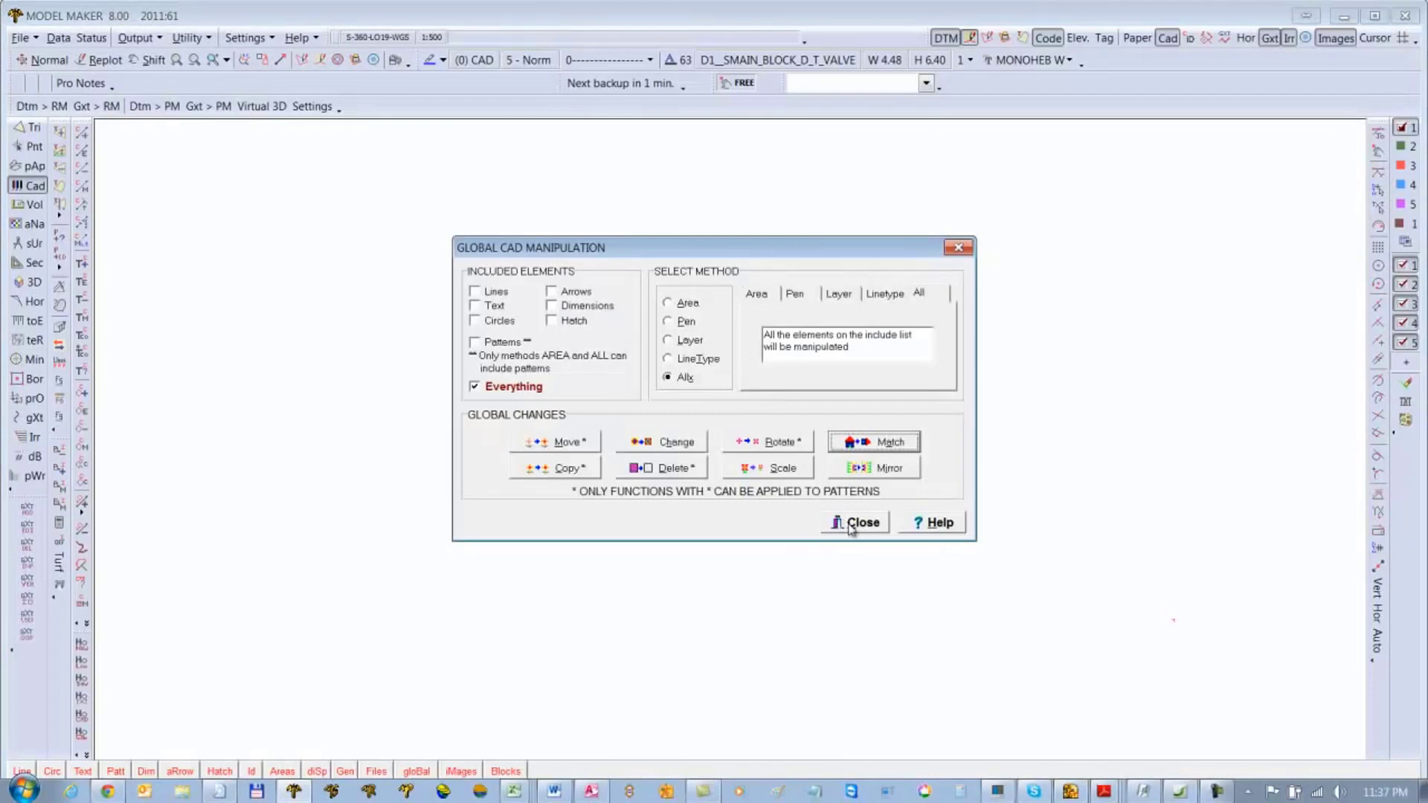
{"action": "left_click", "coordinate": [854, 523]}
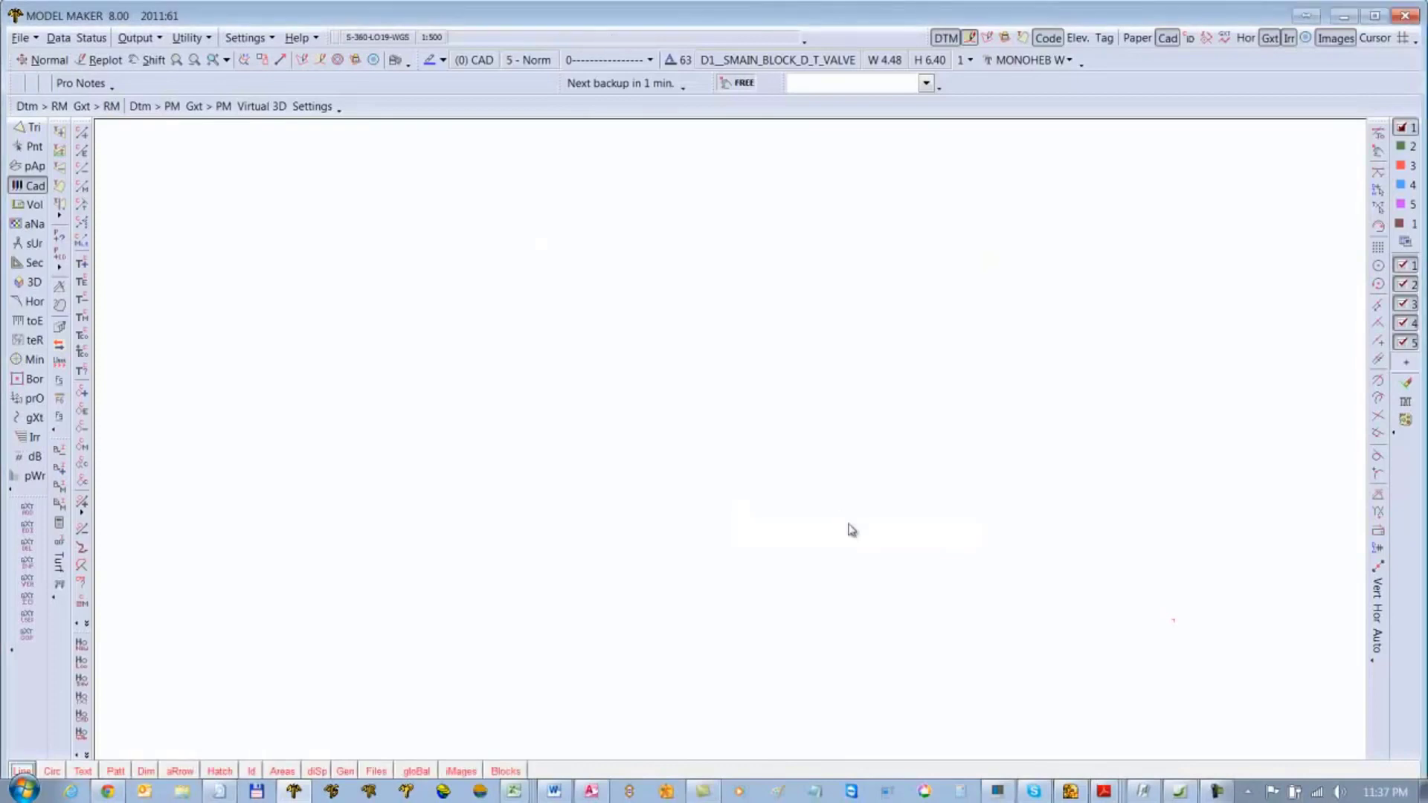
Step: Mirror all elements about the vertical CAD line by moving them, then redraw with Normal
{"action": "left_click", "coordinate": [48, 63]}
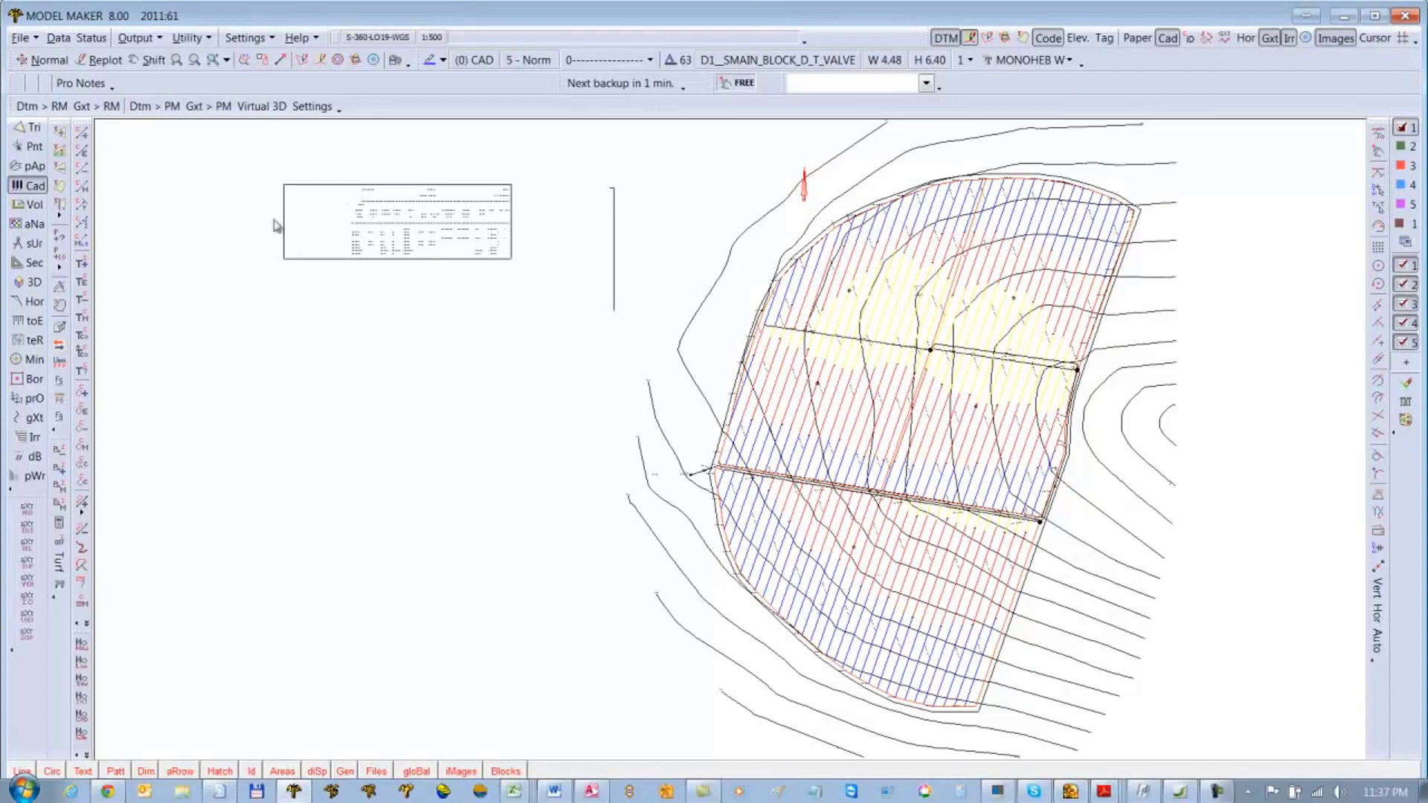
{"action": "left_click", "coordinate": [35, 192]}
{"action": "left_click", "coordinate": [425, 772]}
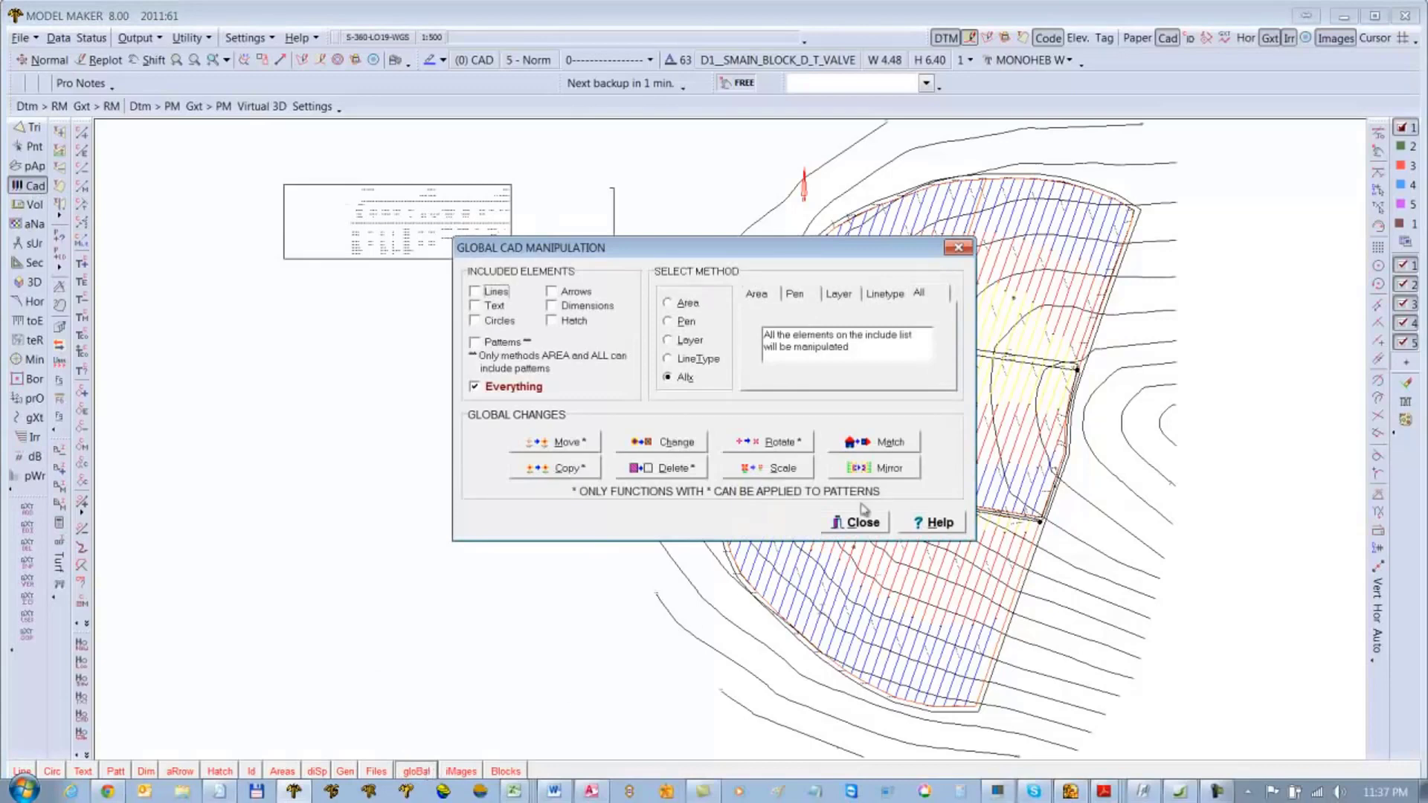
{"action": "left_click", "coordinate": [891, 470]}
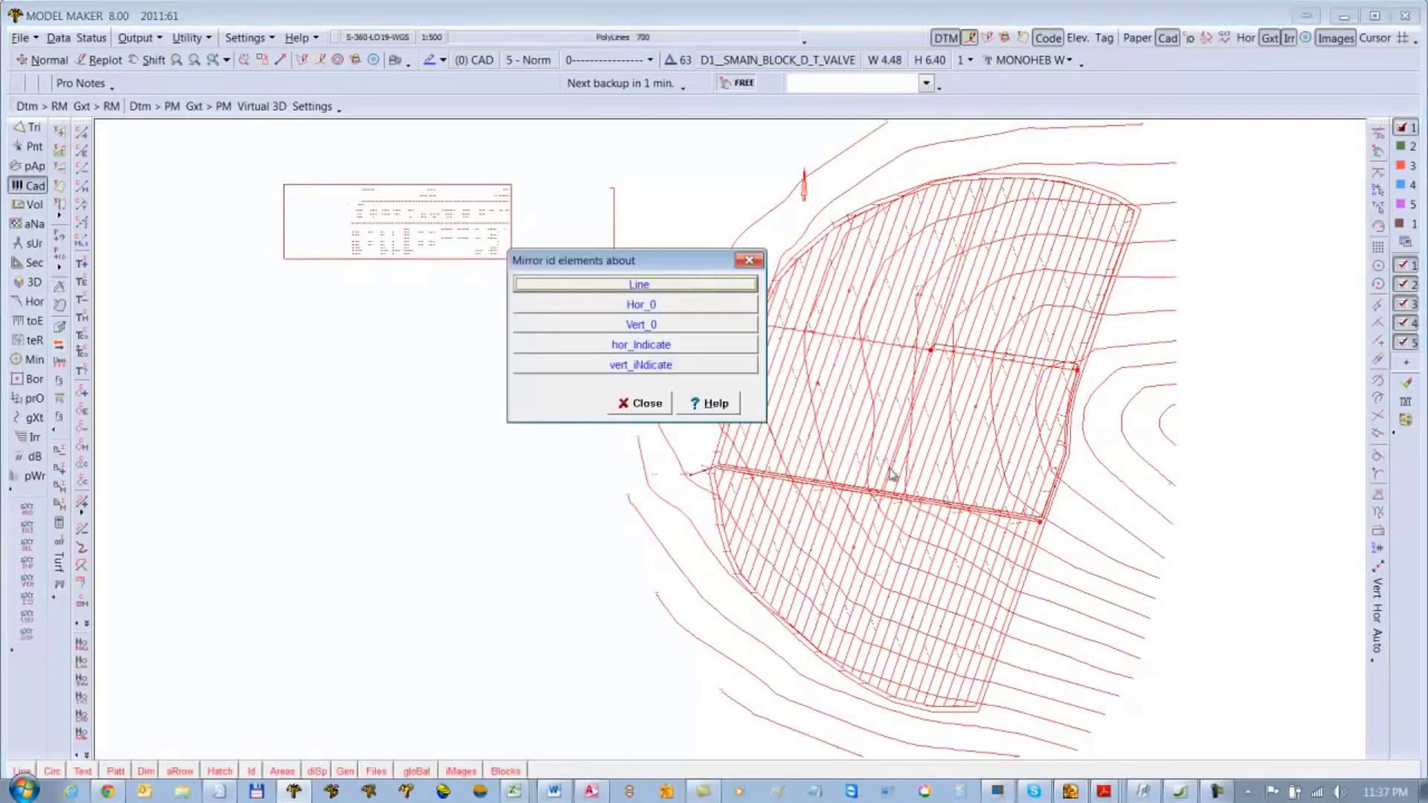
{"action": "left_click", "coordinate": [638, 285]}
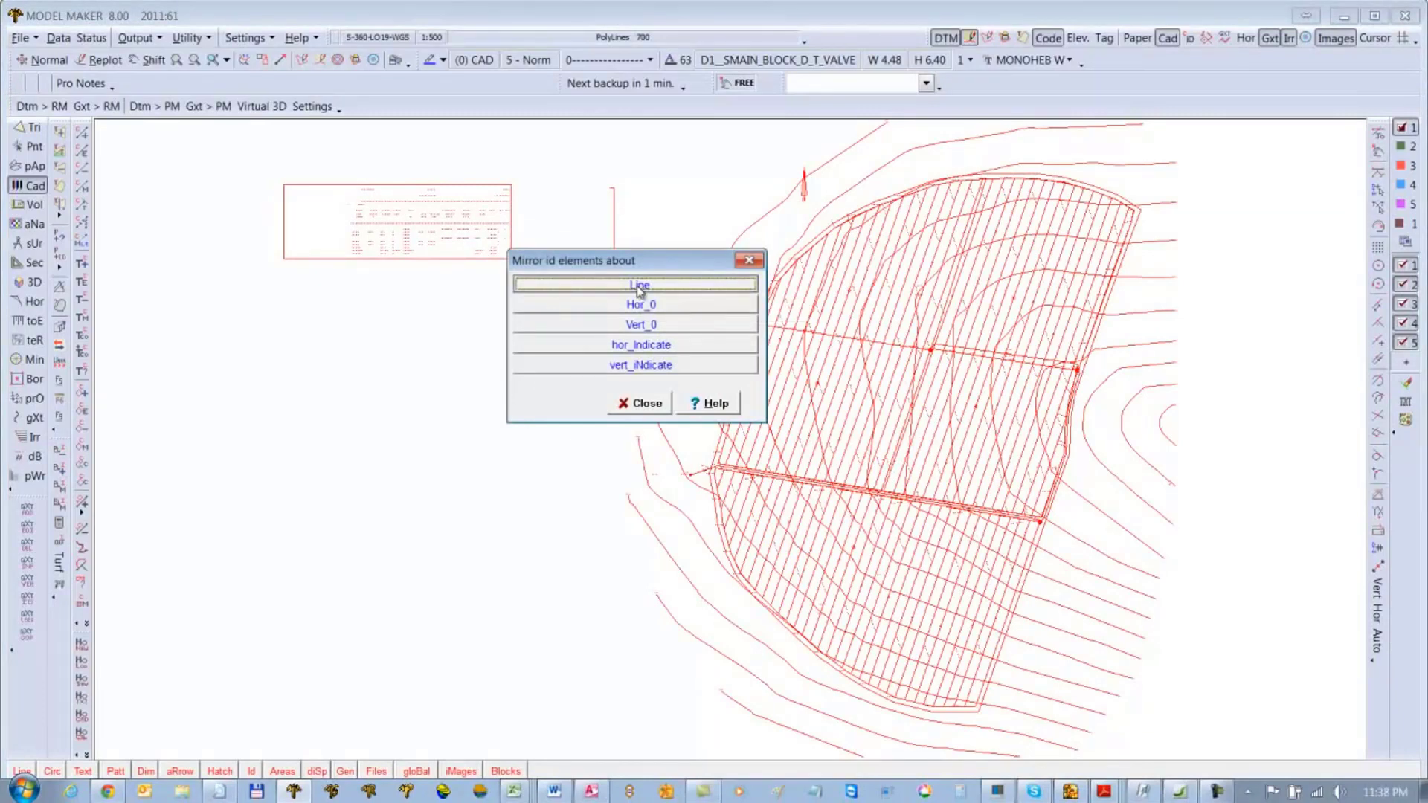
{"action": "left_click", "coordinate": [615, 235]}
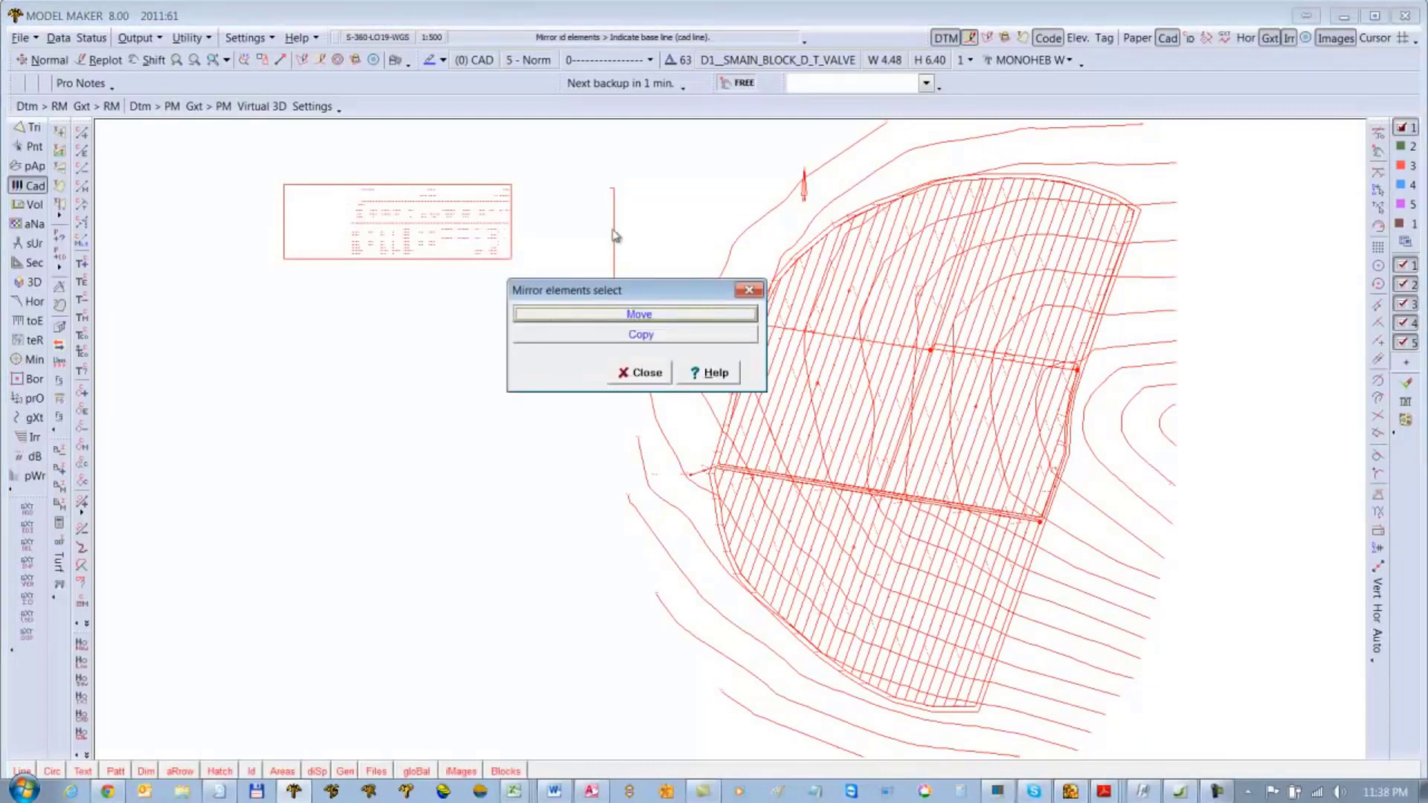
{"action": "left_click", "coordinate": [634, 315]}
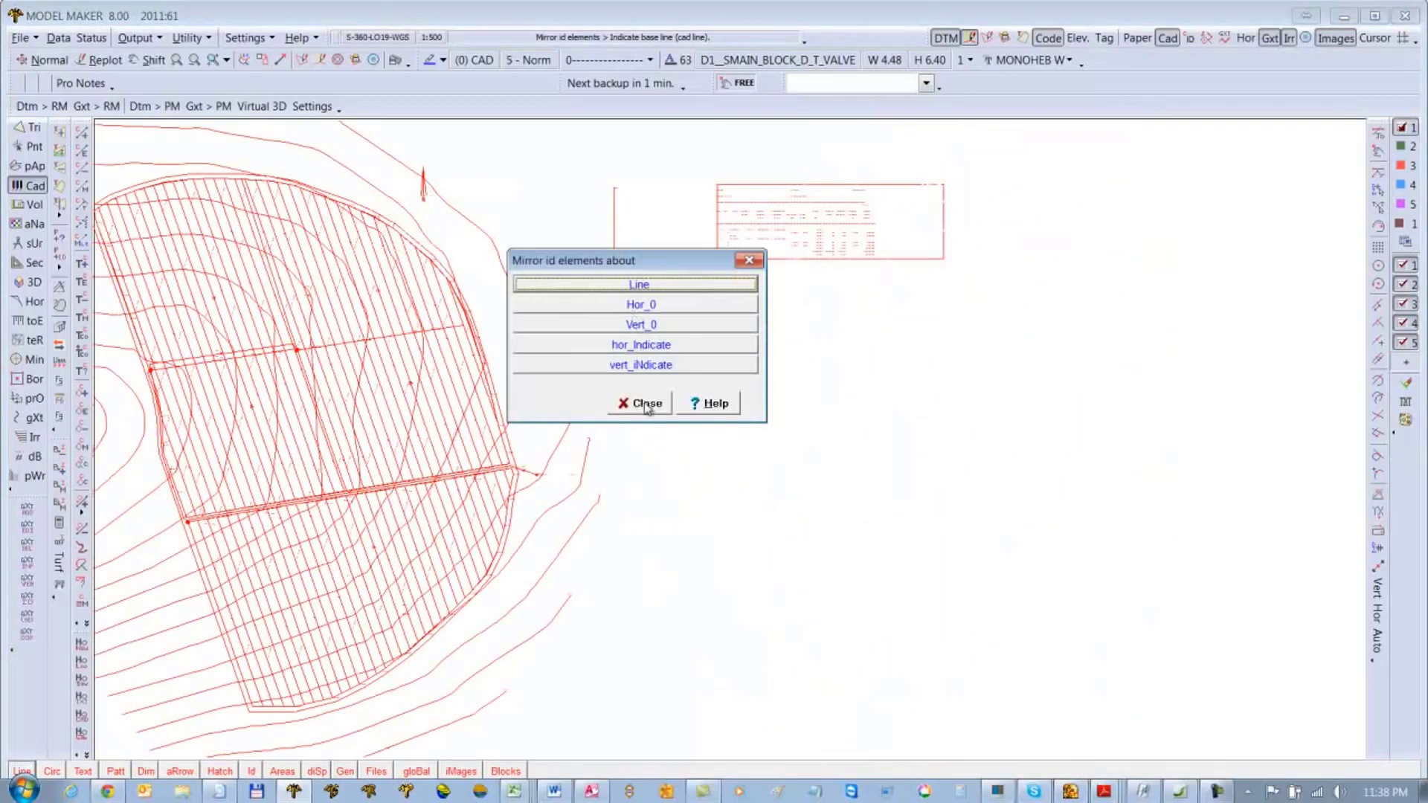
{"action": "left_click", "coordinate": [644, 403]}
{"action": "left_click", "coordinate": [855, 522]}
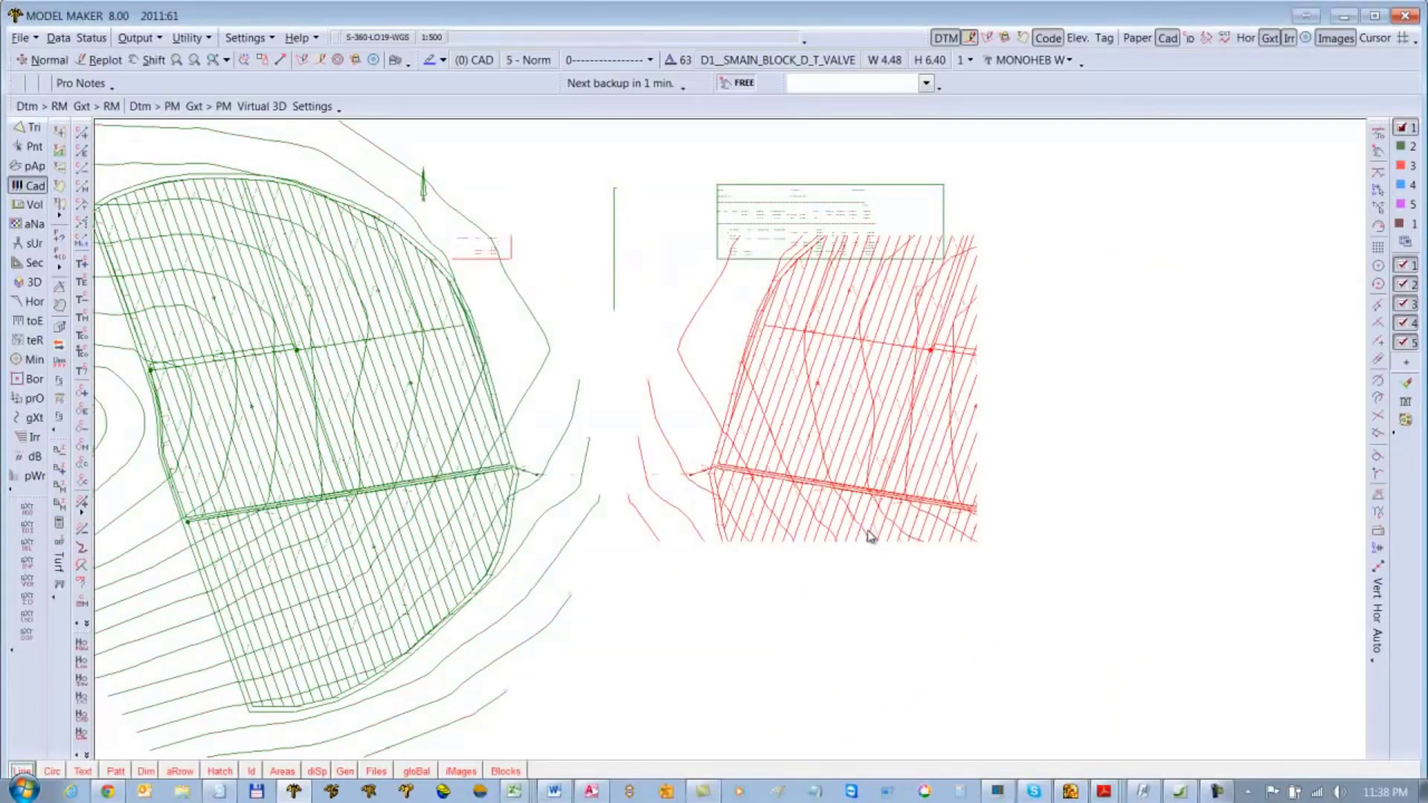
{"action": "left_click", "coordinate": [61, 61]}
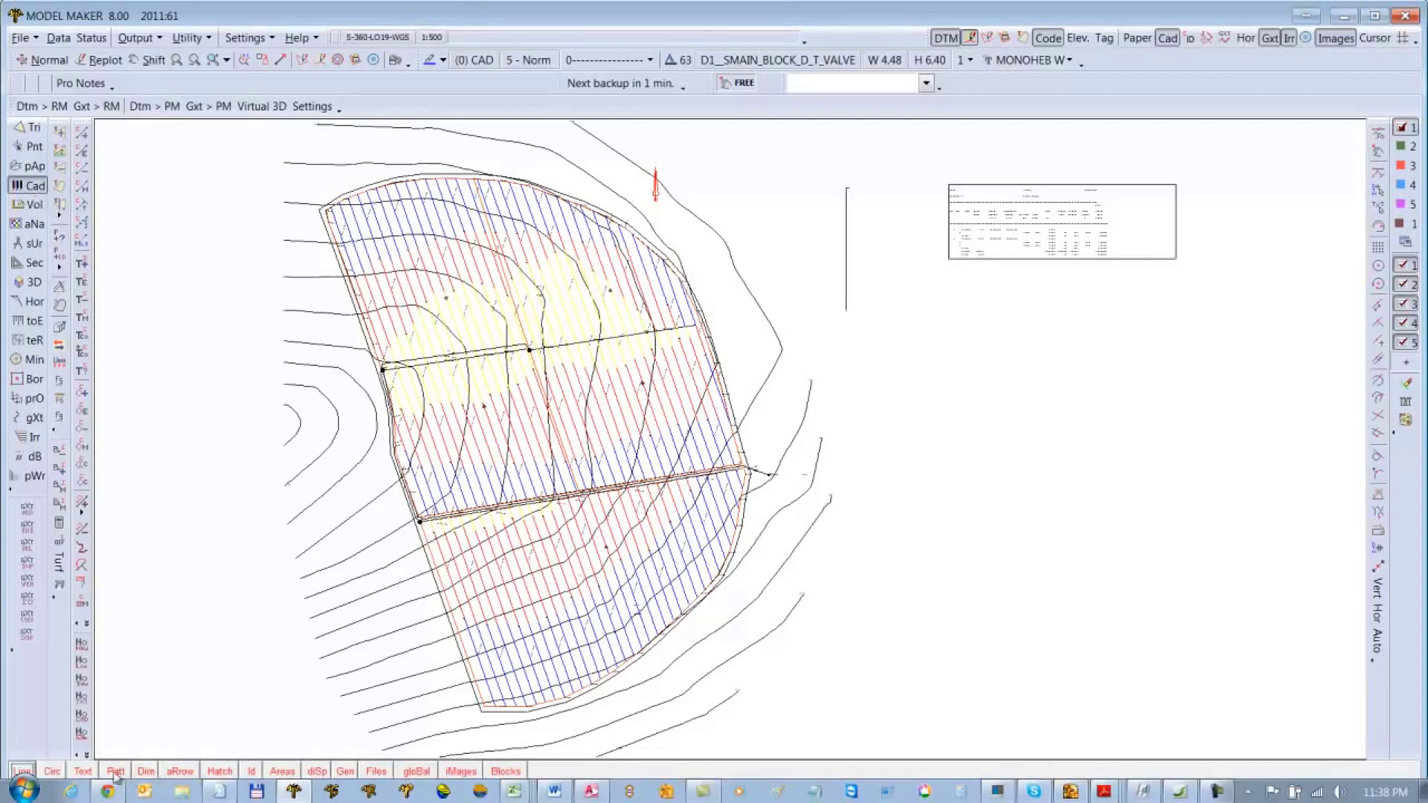
{"action": "left_click", "coordinate": [22, 772]}
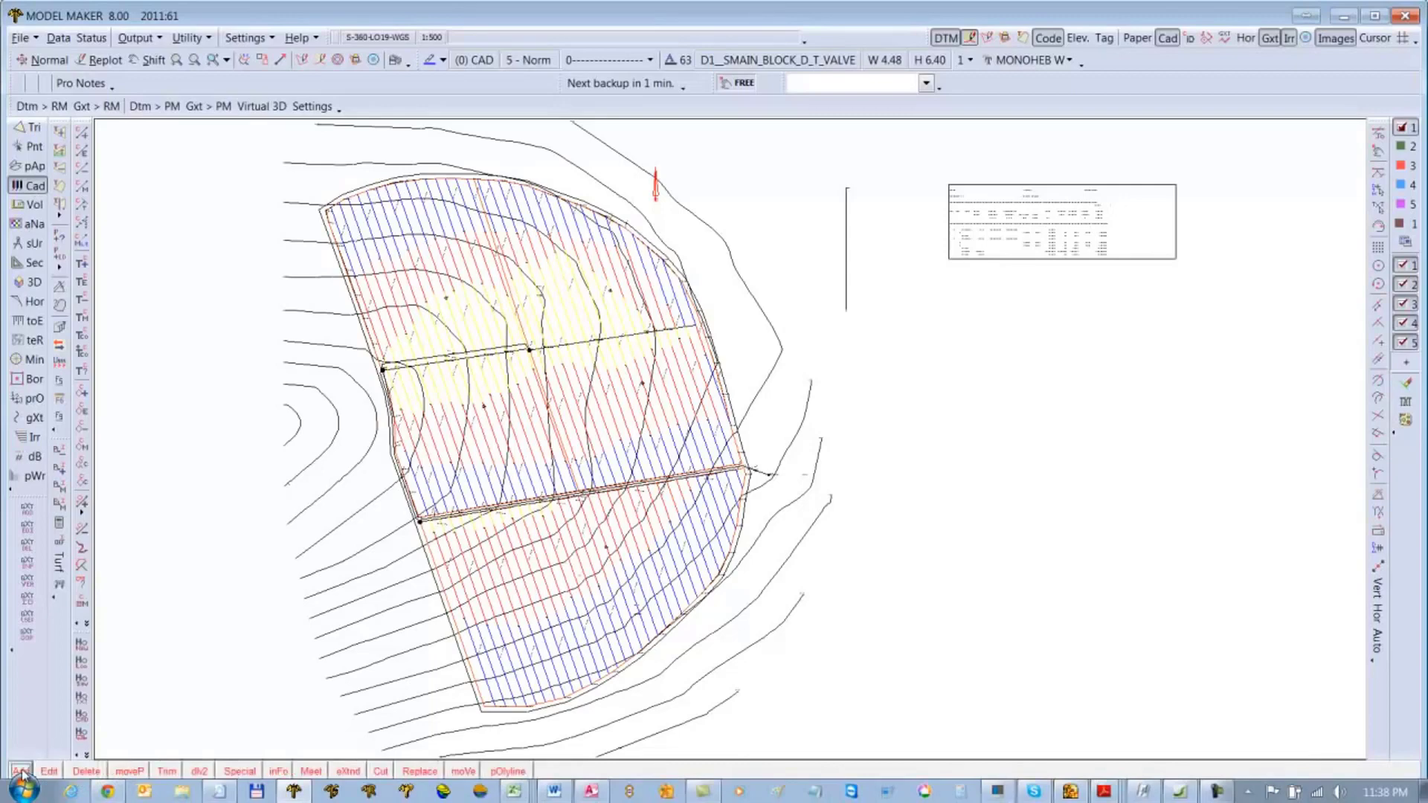
{"action": "left_click", "coordinate": [279, 773]}
{"action": "left_click", "coordinate": [360, 464]}
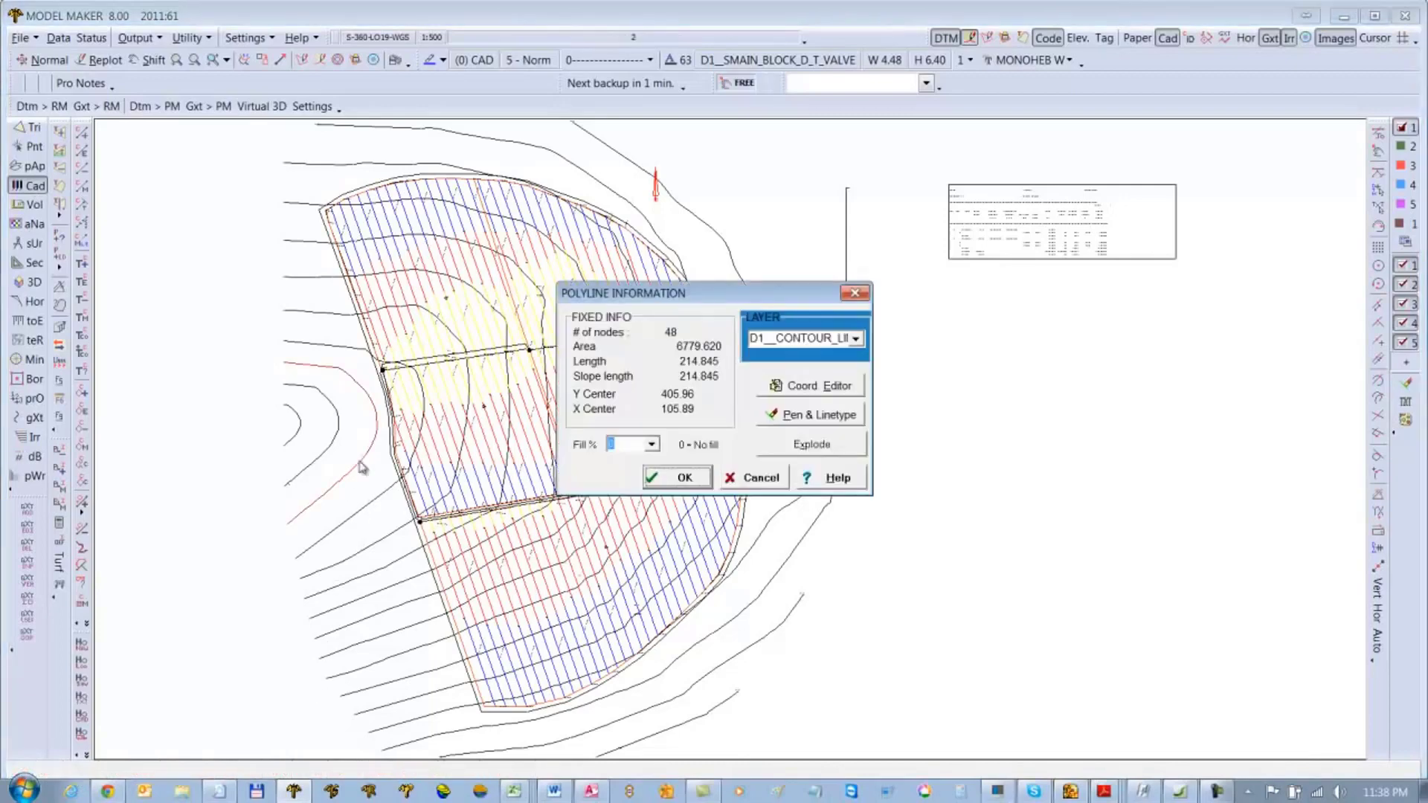
{"action": "left_click", "coordinate": [836, 386]}
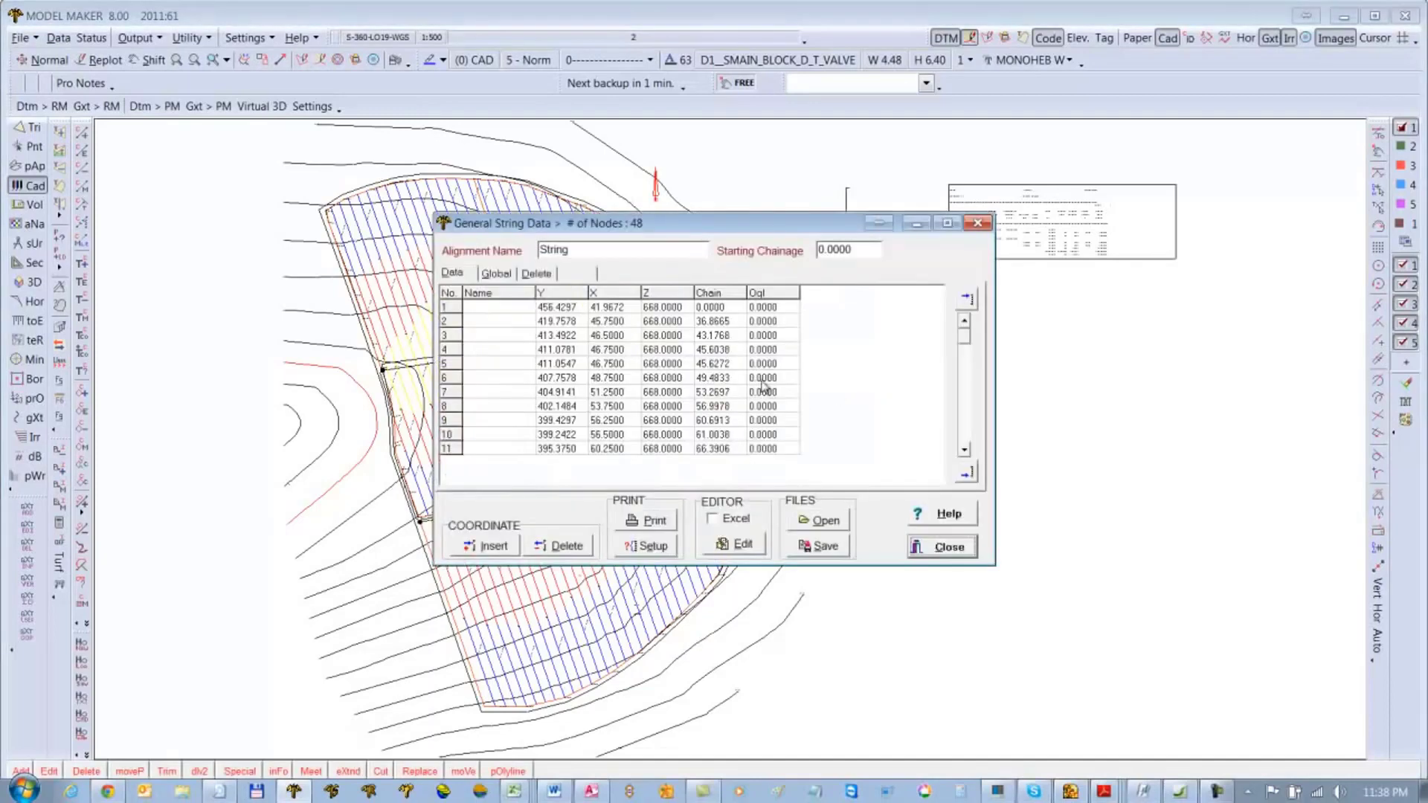
{"action": "left_click", "coordinate": [948, 550]}
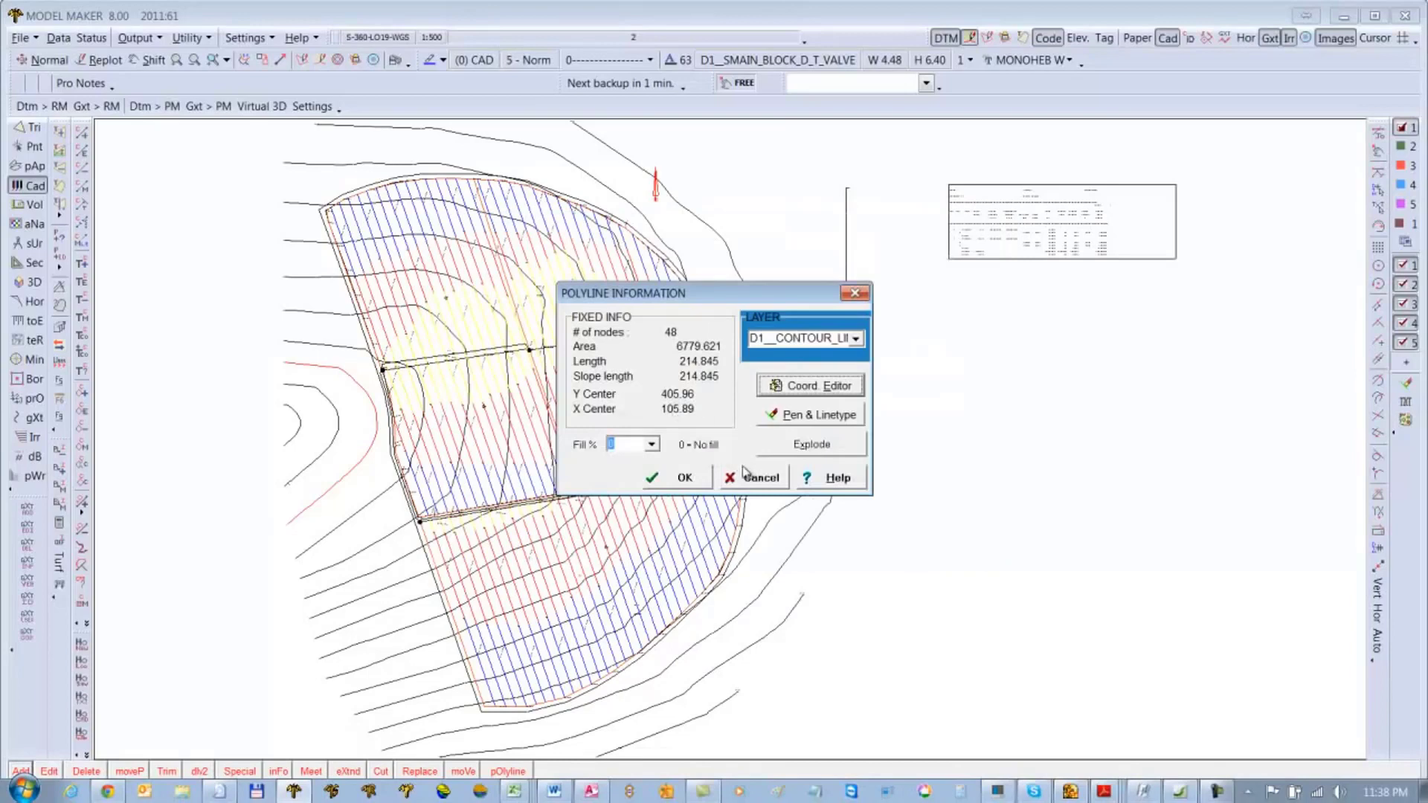
{"action": "left_click", "coordinate": [706, 478]}
{"action": "left_click", "coordinate": [731, 249]}
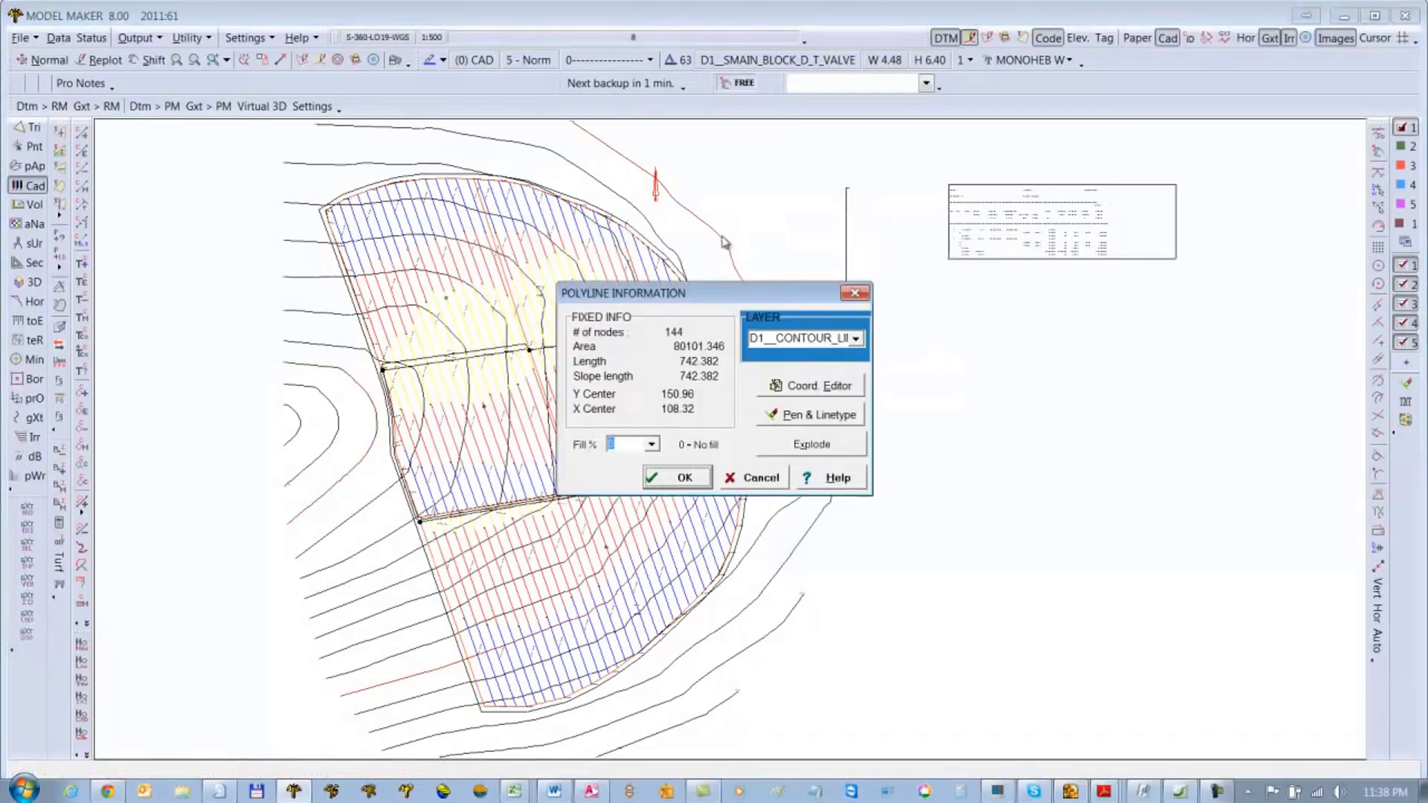
{"action": "left_click", "coordinate": [797, 387]}
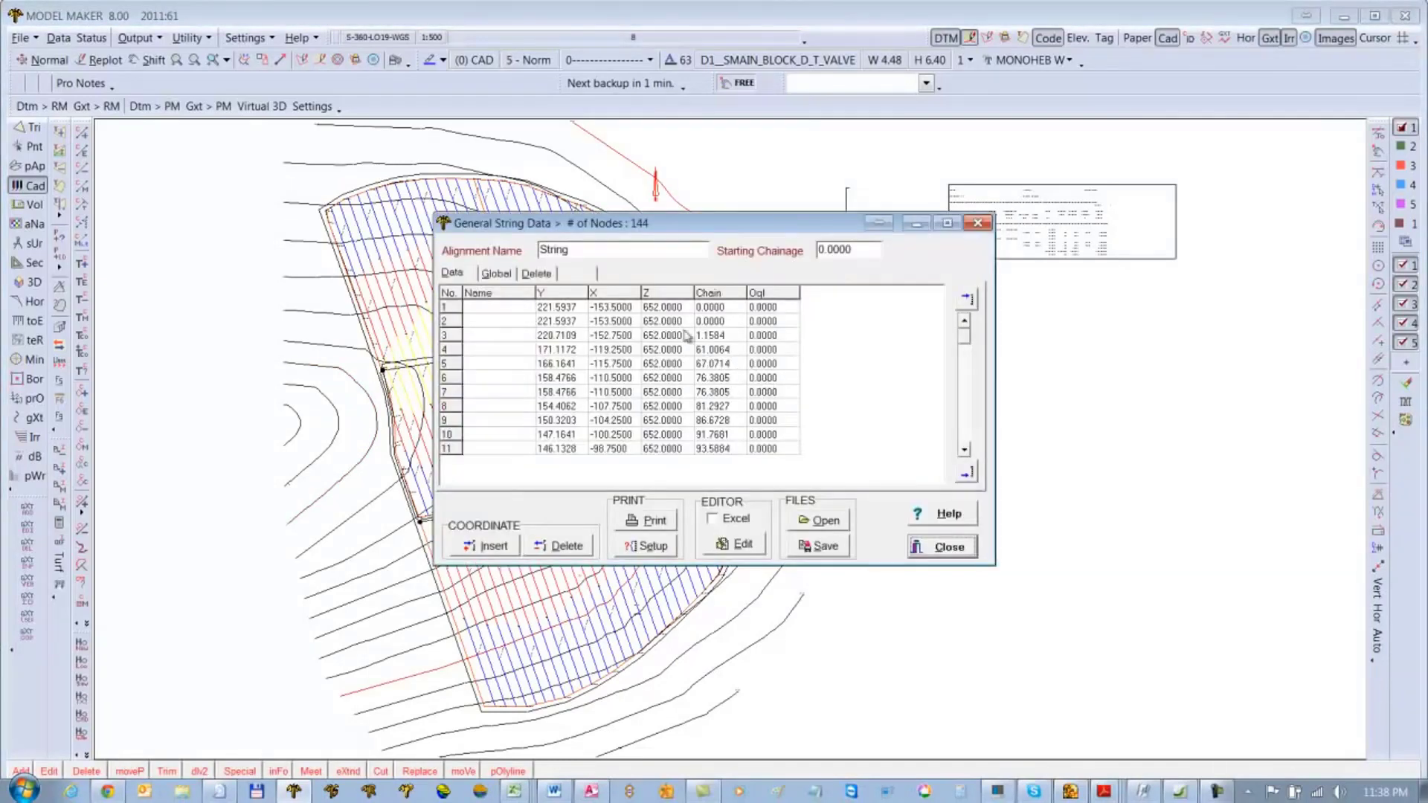
{"action": "left_click", "coordinate": [942, 546]}
{"action": "left_click", "coordinate": [689, 476]}
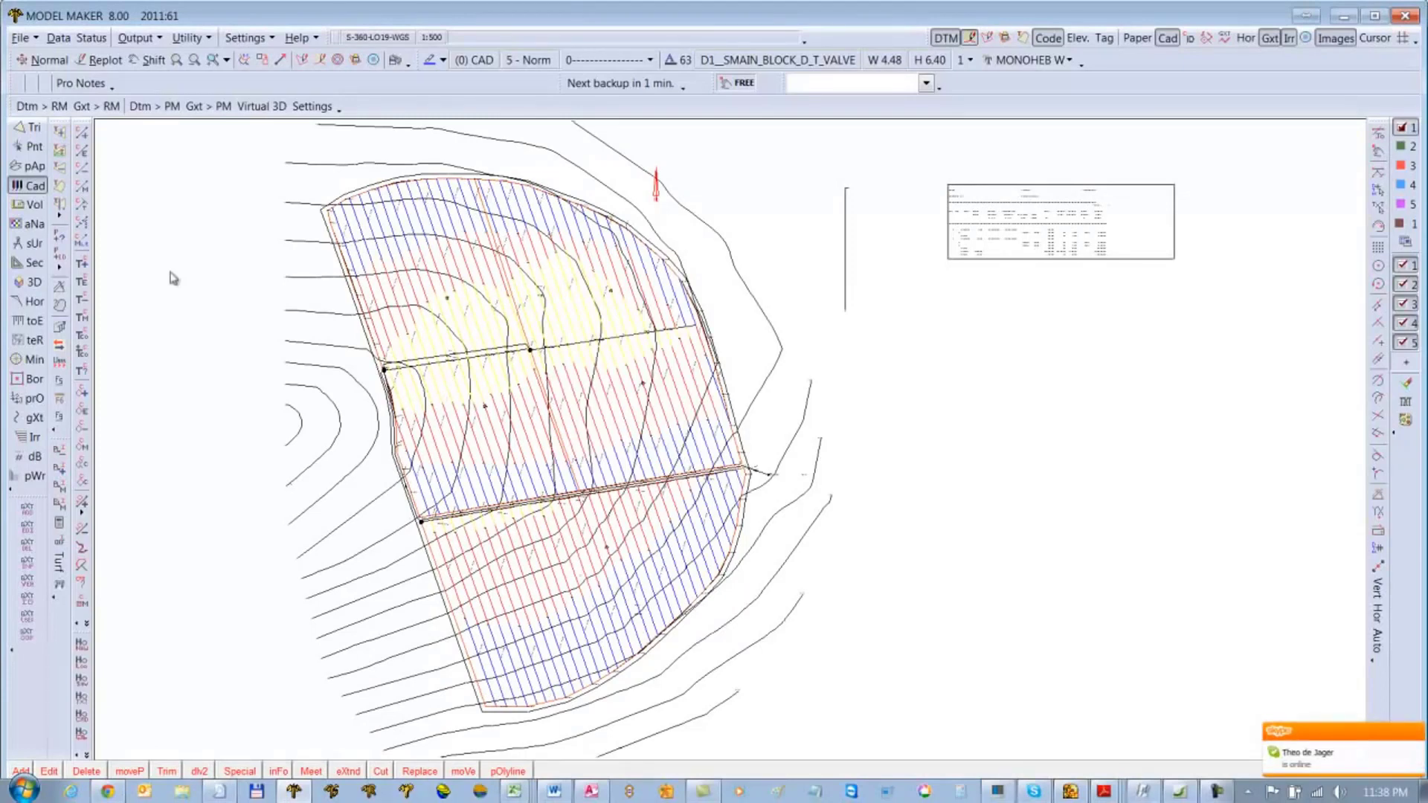
Step: Identify all element types on layer D1__CONTOUR_LINES_VALVE and open Manipulate ID
{"action": "left_click", "coordinate": [31, 187]}
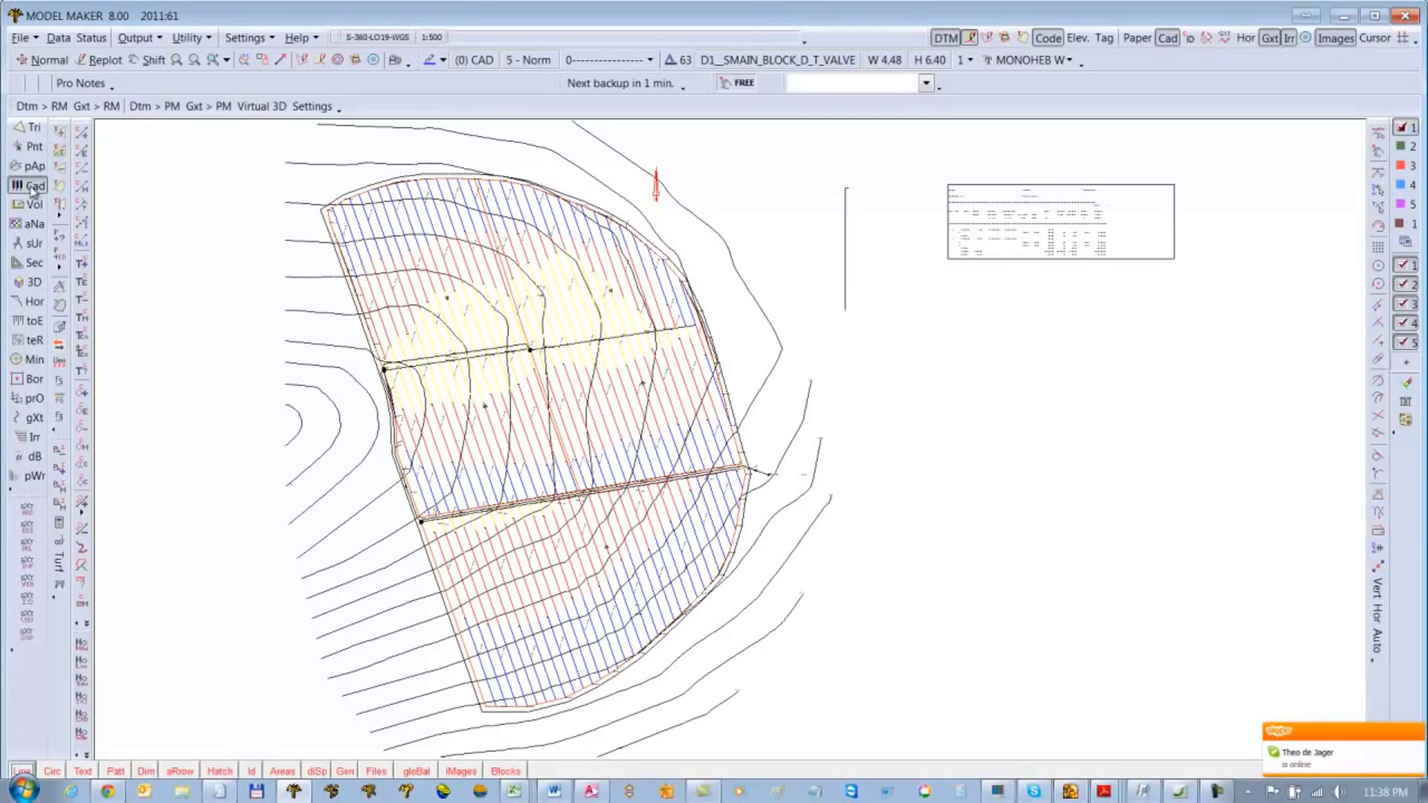
{"action": "left_click", "coordinate": [251, 772]}
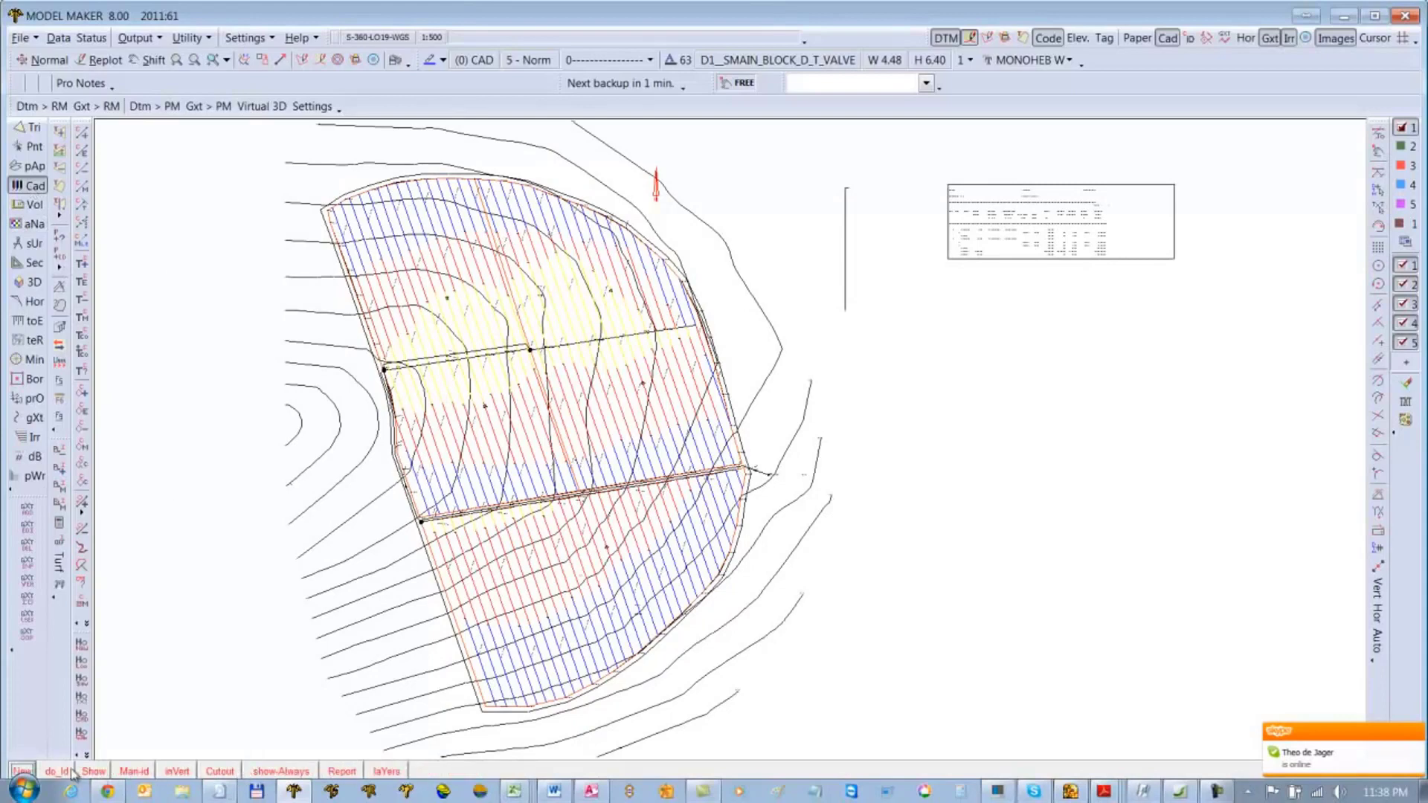
{"action": "left_click", "coordinate": [67, 772]}
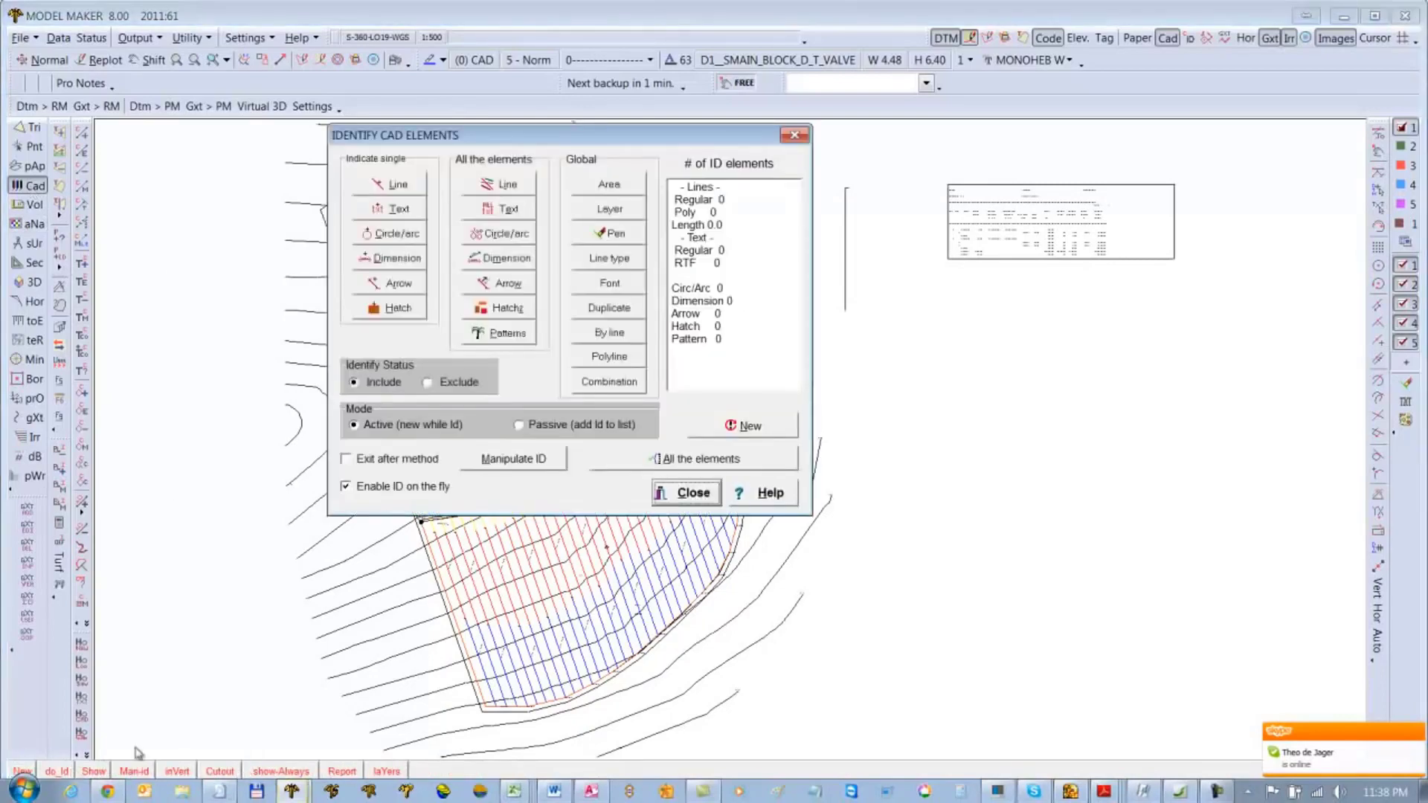
{"action": "left_click", "coordinate": [608, 211]}
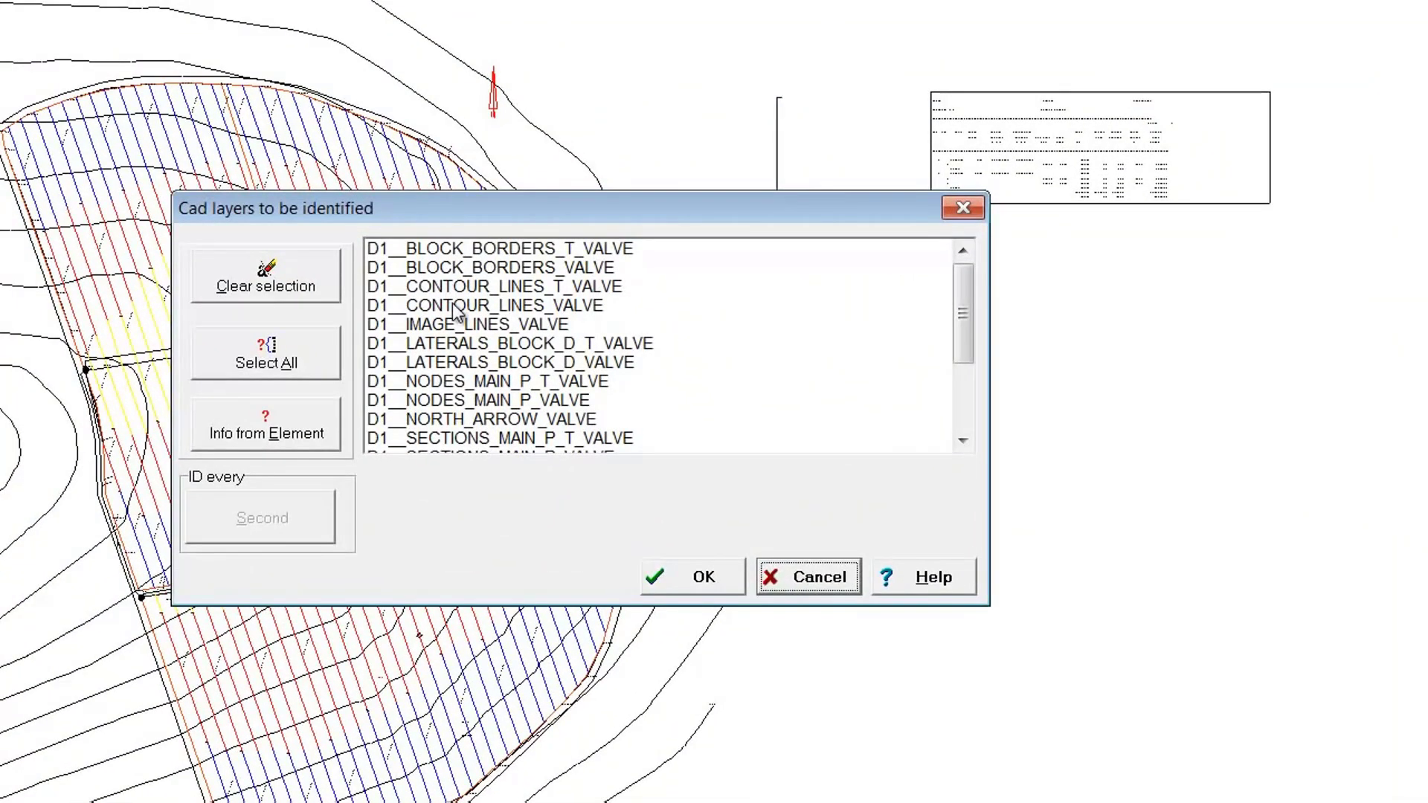
{"action": "left_click", "coordinate": [458, 306]}
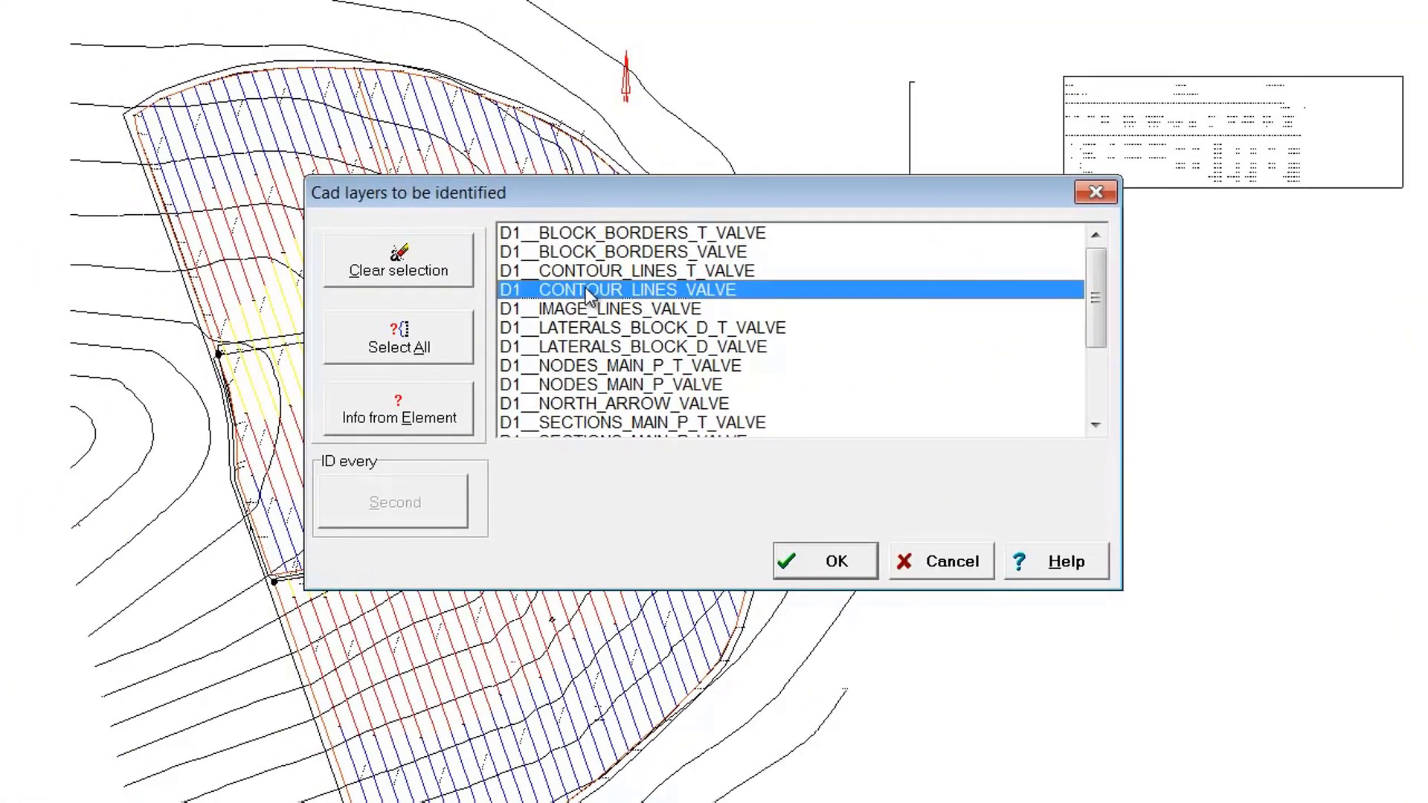
{"action": "left_click", "coordinate": [844, 567]}
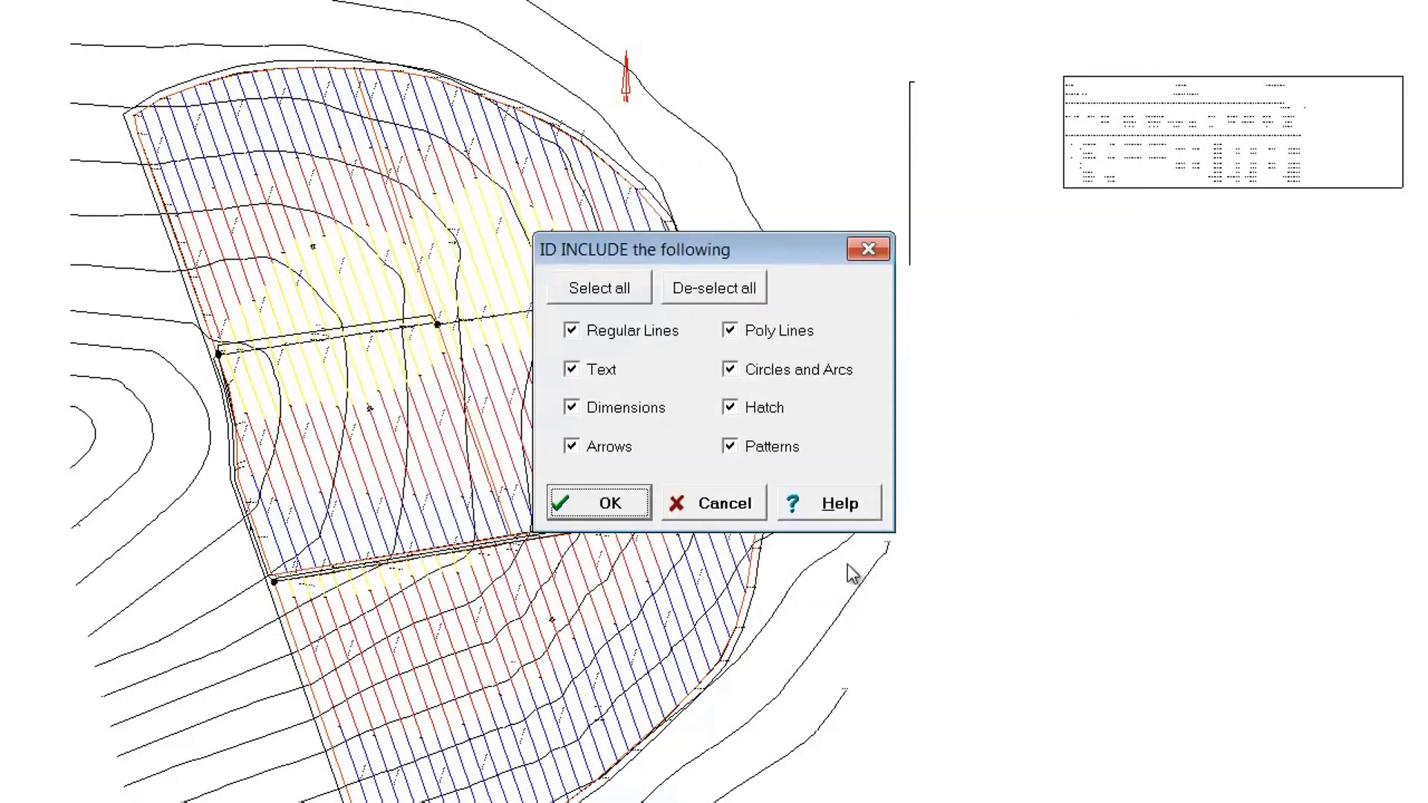
{"action": "left_click", "coordinate": [616, 511]}
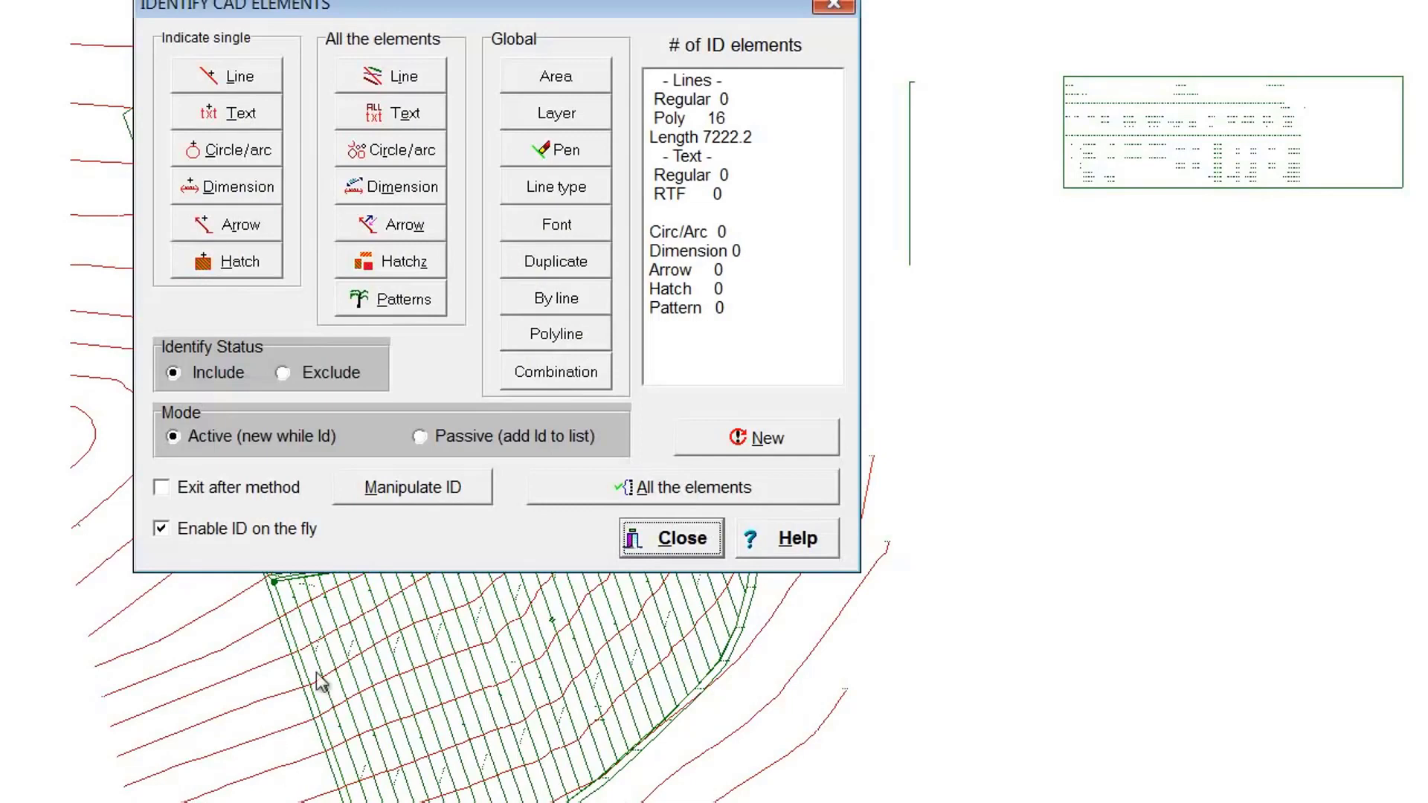
{"action": "left_click", "coordinate": [436, 494]}
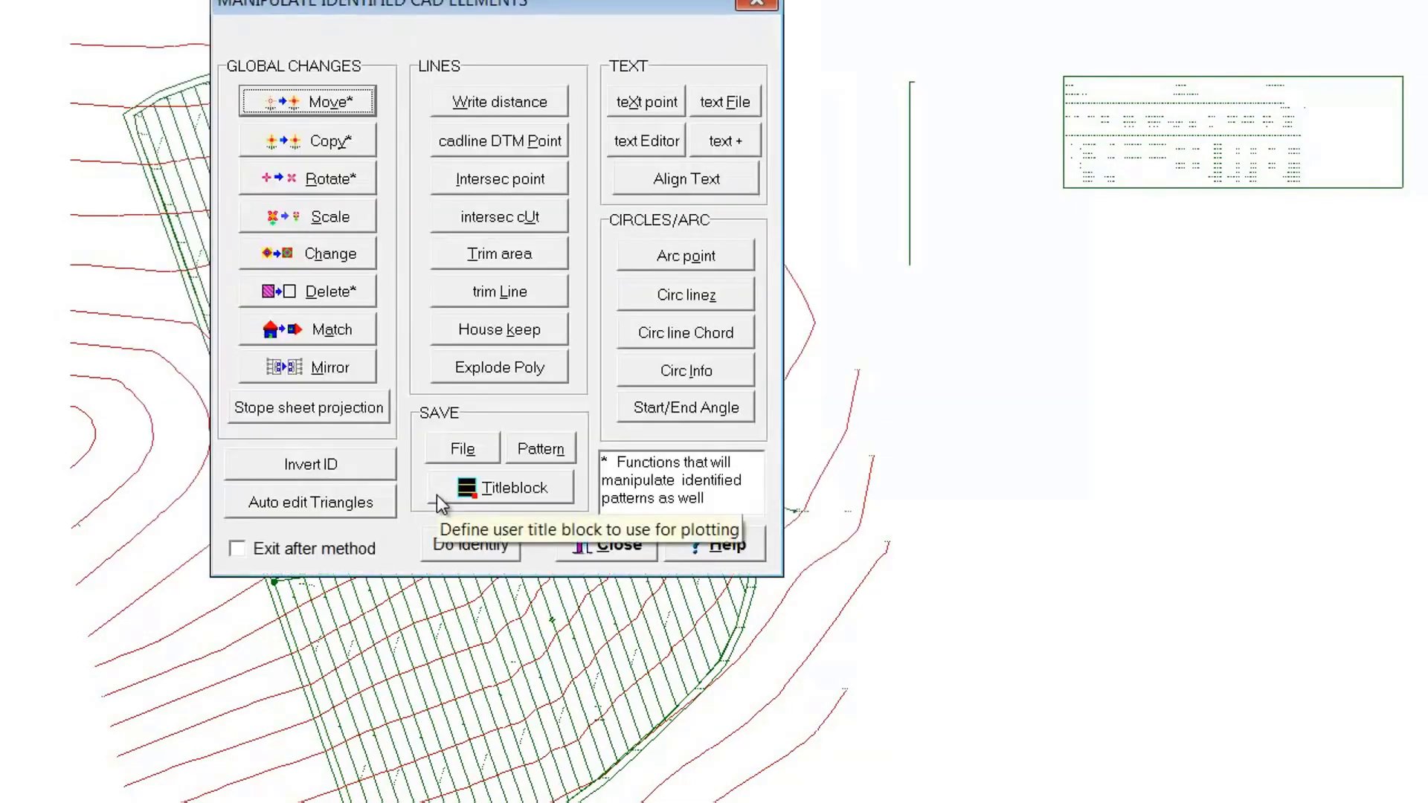
Step: Convert the identified contour polylines into DTM points for project 1, skipping points within 10 m
{"action": "left_click", "coordinate": [528, 140]}
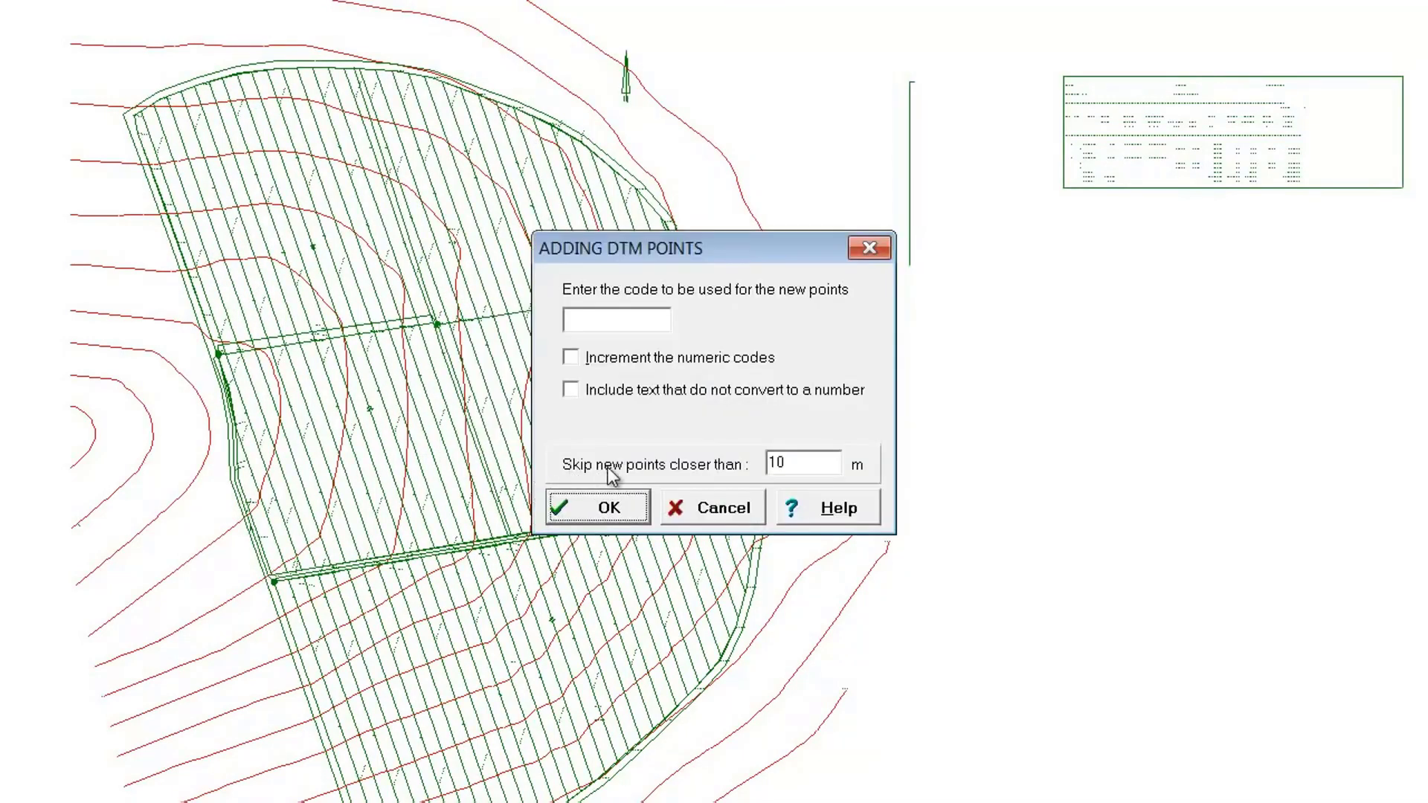
{"action": "left_click", "coordinate": [798, 468]}
{"action": "left_click_drag", "start_coordinate": [821, 467], "coordinate": [753, 475]}
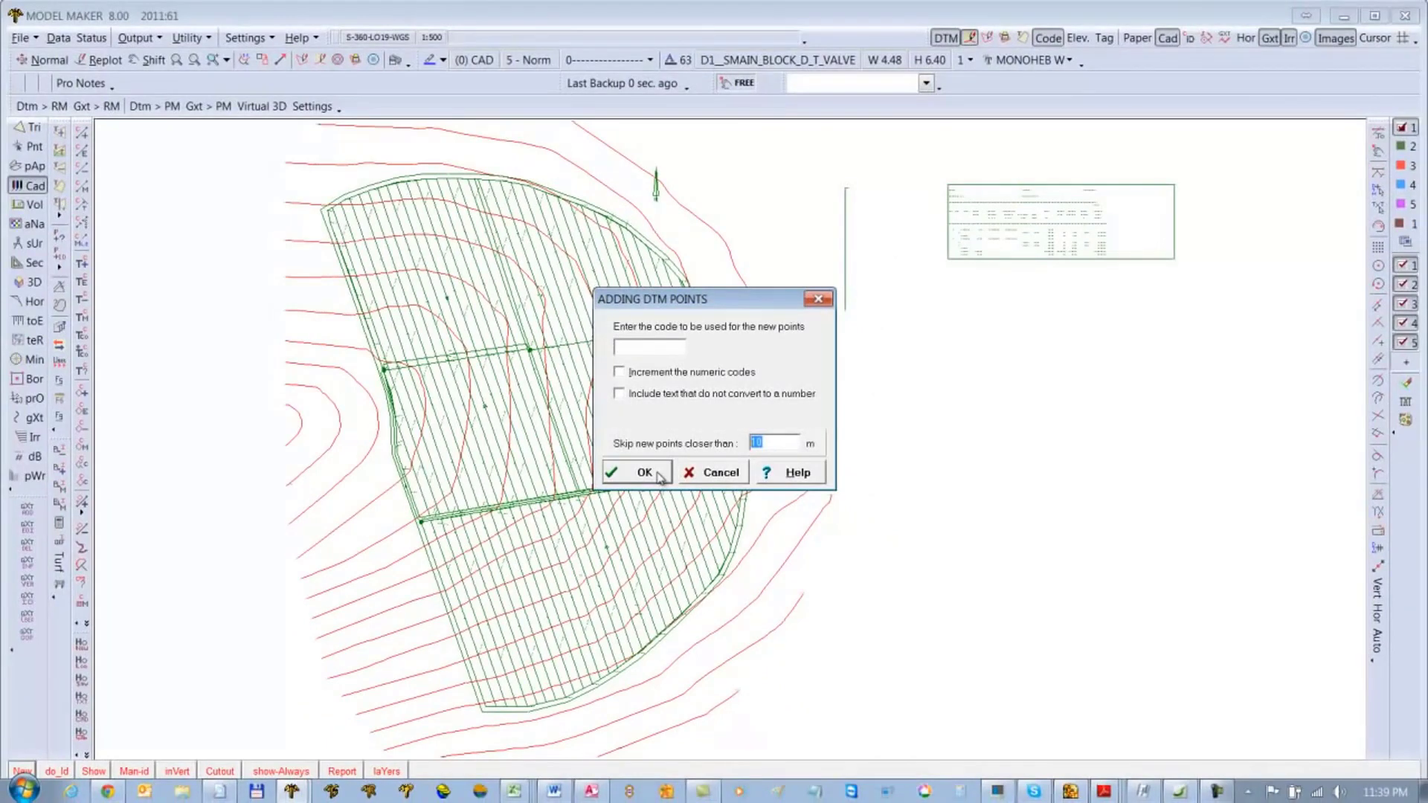
{"action": "left_click", "coordinate": [644, 472]}
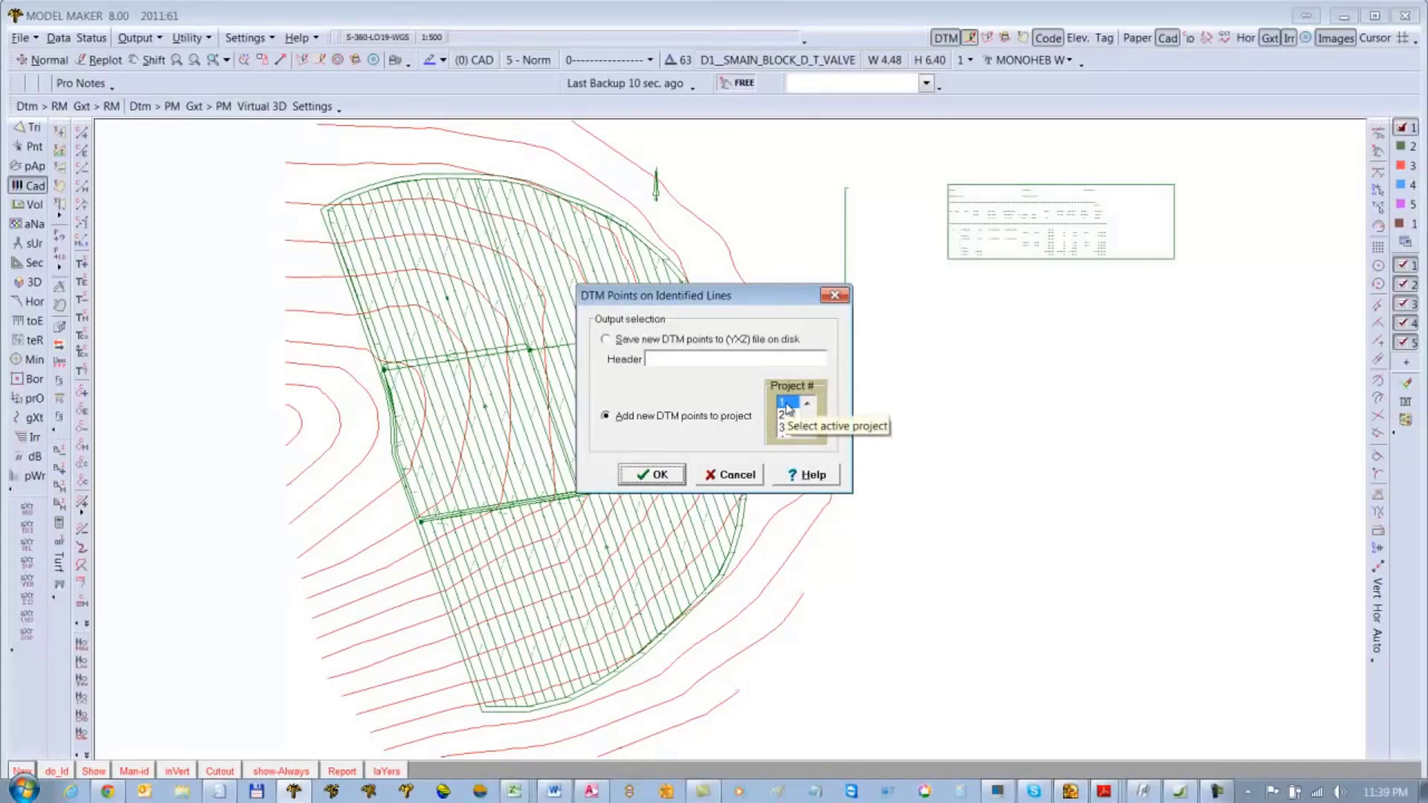
{"action": "left_click", "coordinate": [660, 476]}
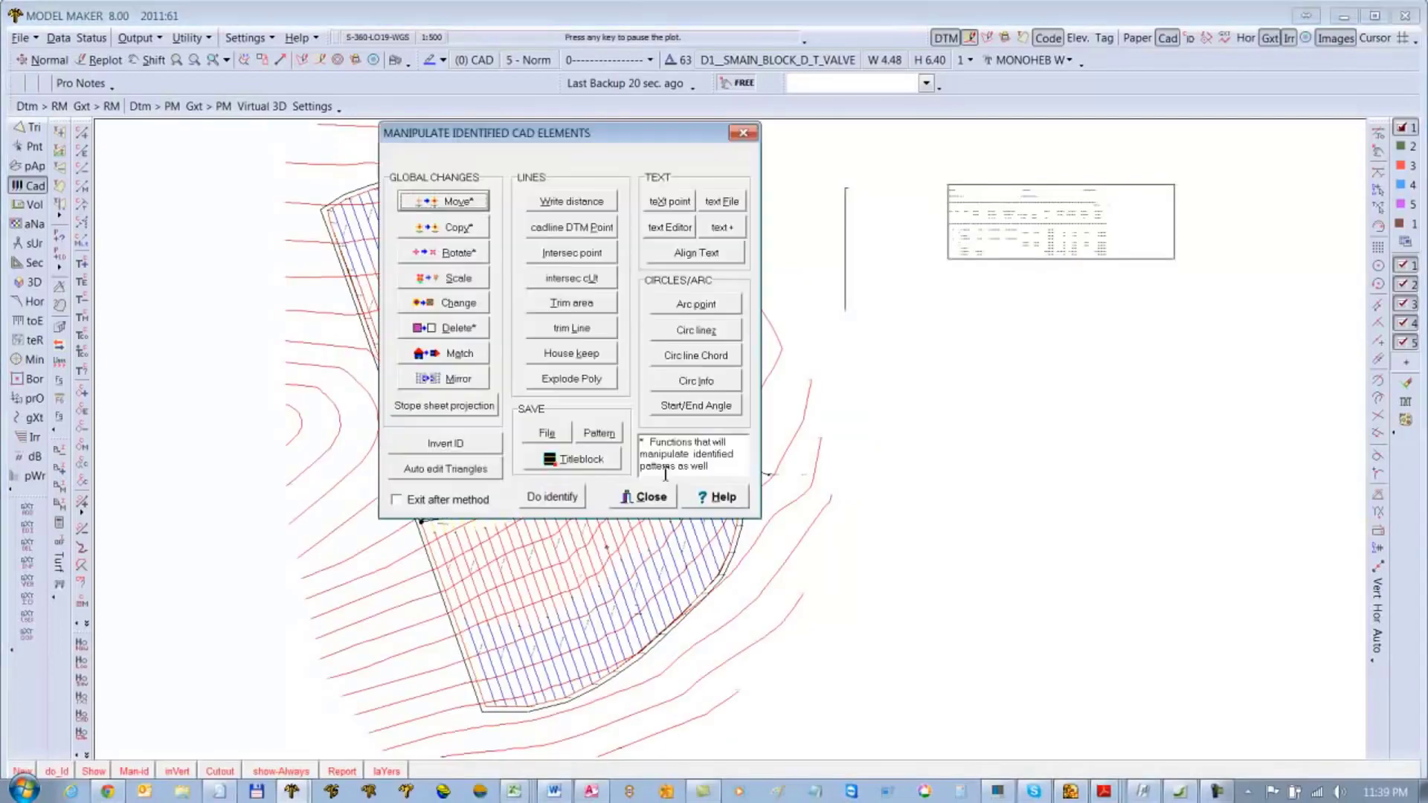
Step: Show spot elevations, find the Csearch boundary and triangulate the points into a DTM
{"action": "left_click", "coordinate": [647, 497]}
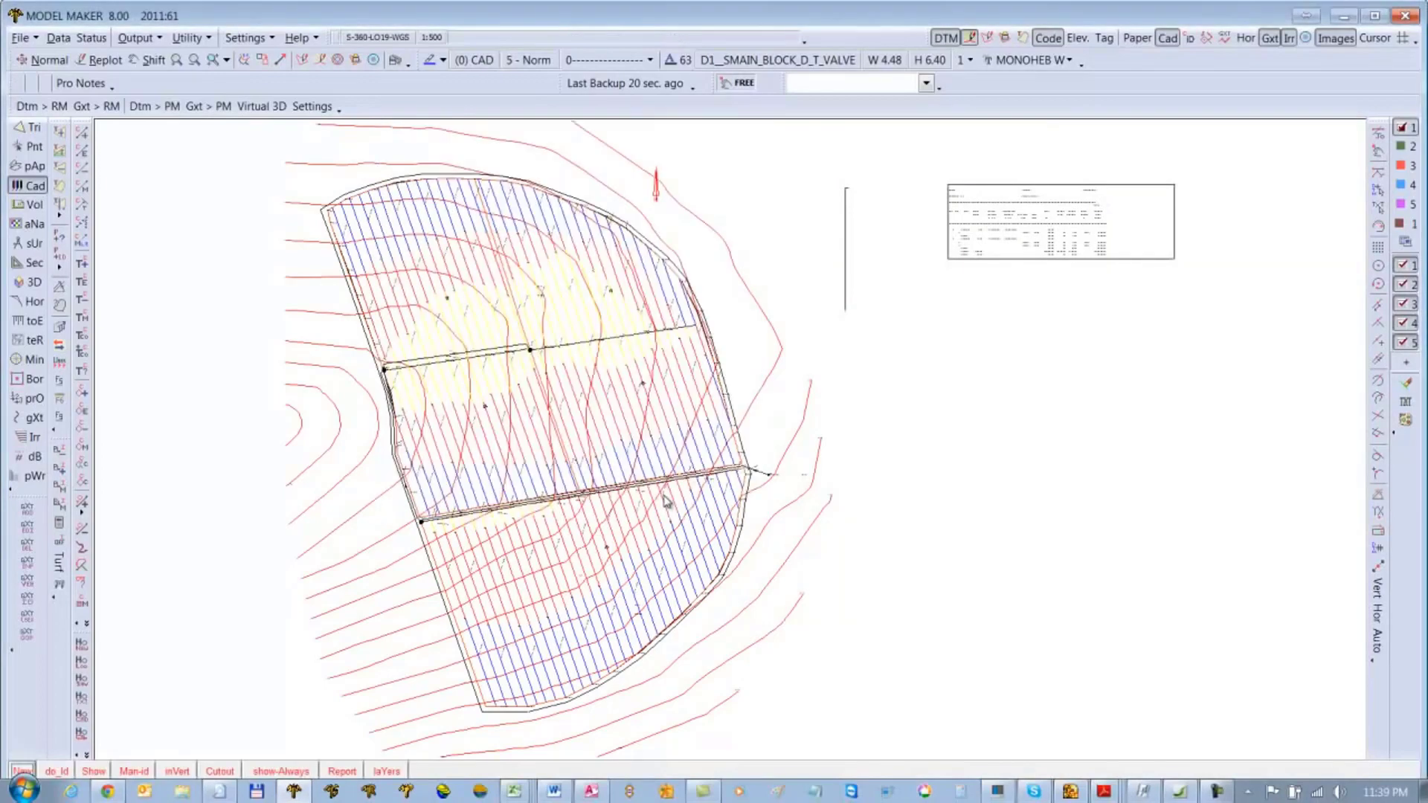
{"action": "left_click", "coordinate": [1083, 42]}
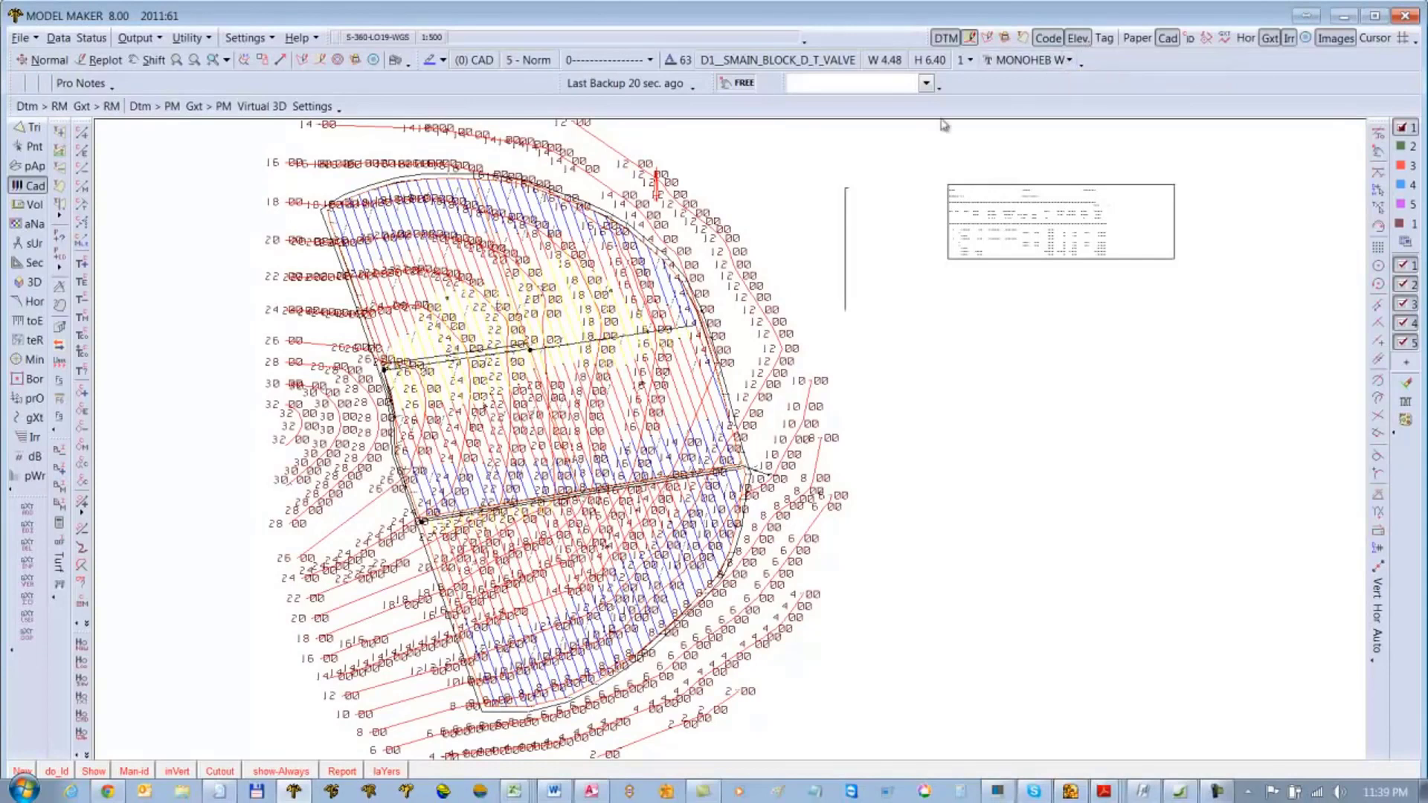
{"action": "left_click", "coordinate": [30, 130]}
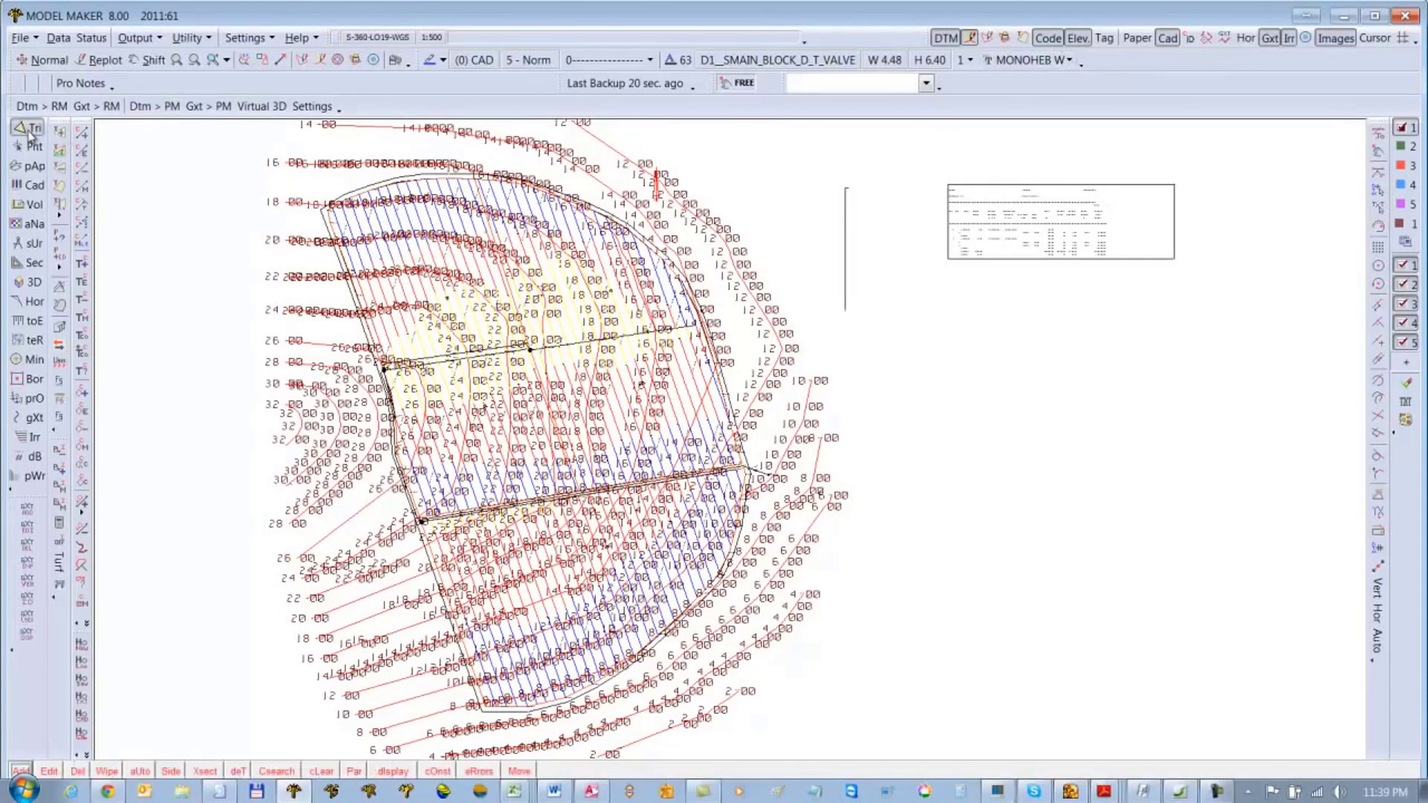
{"action": "left_click", "coordinate": [281, 770]}
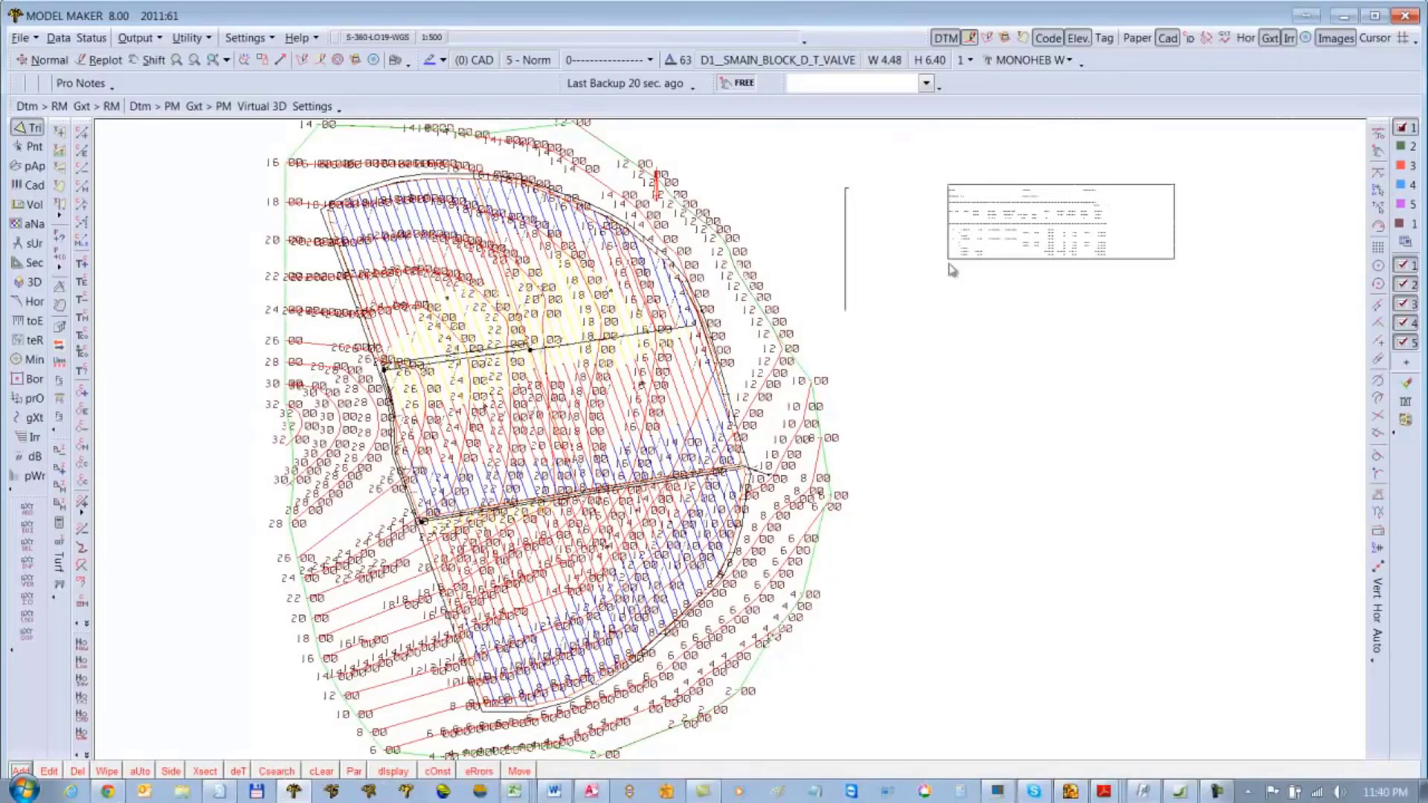
{"action": "left_click", "coordinate": [988, 39]}
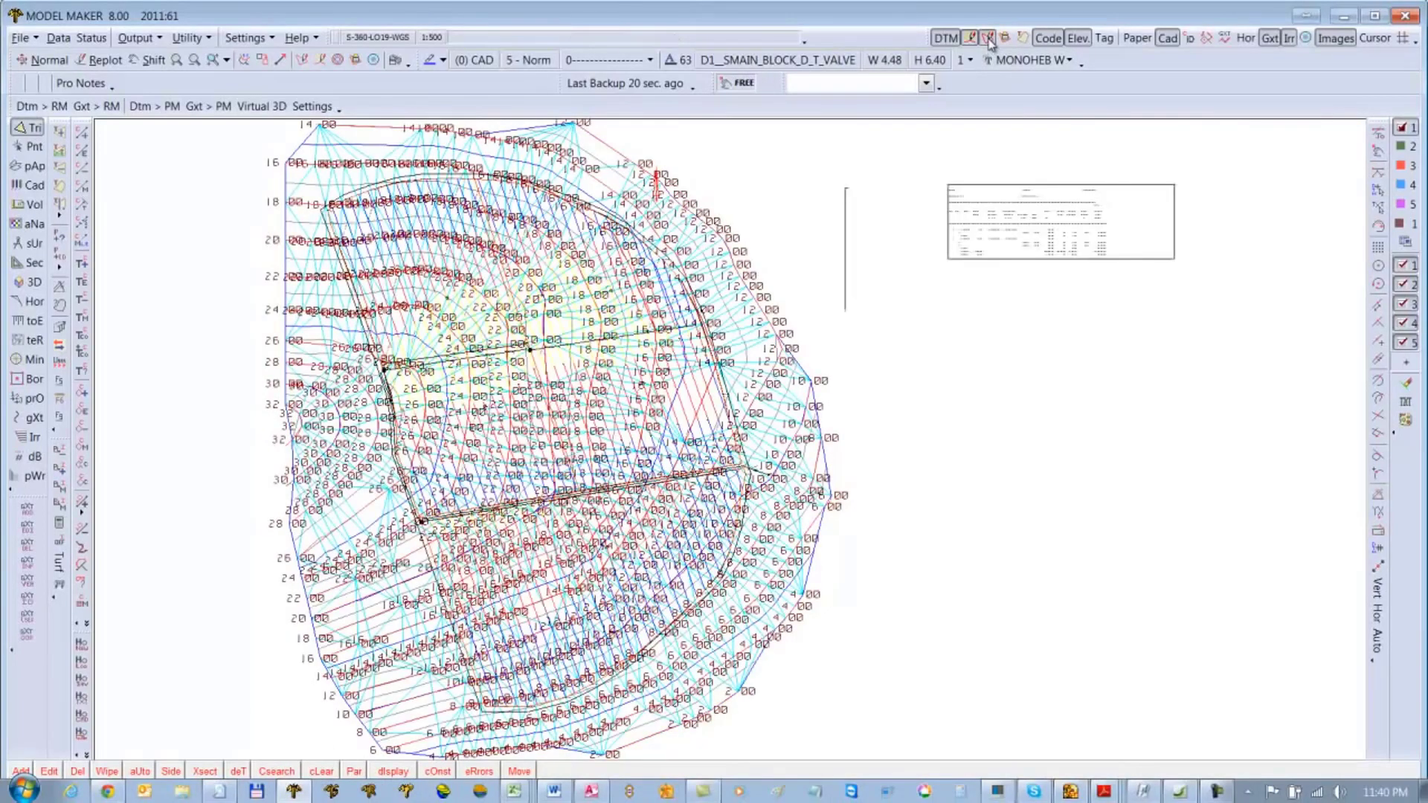
{"action": "scroll", "coordinate": [349, 343], "scroll_direction": "up", "scroll_amount": 3}
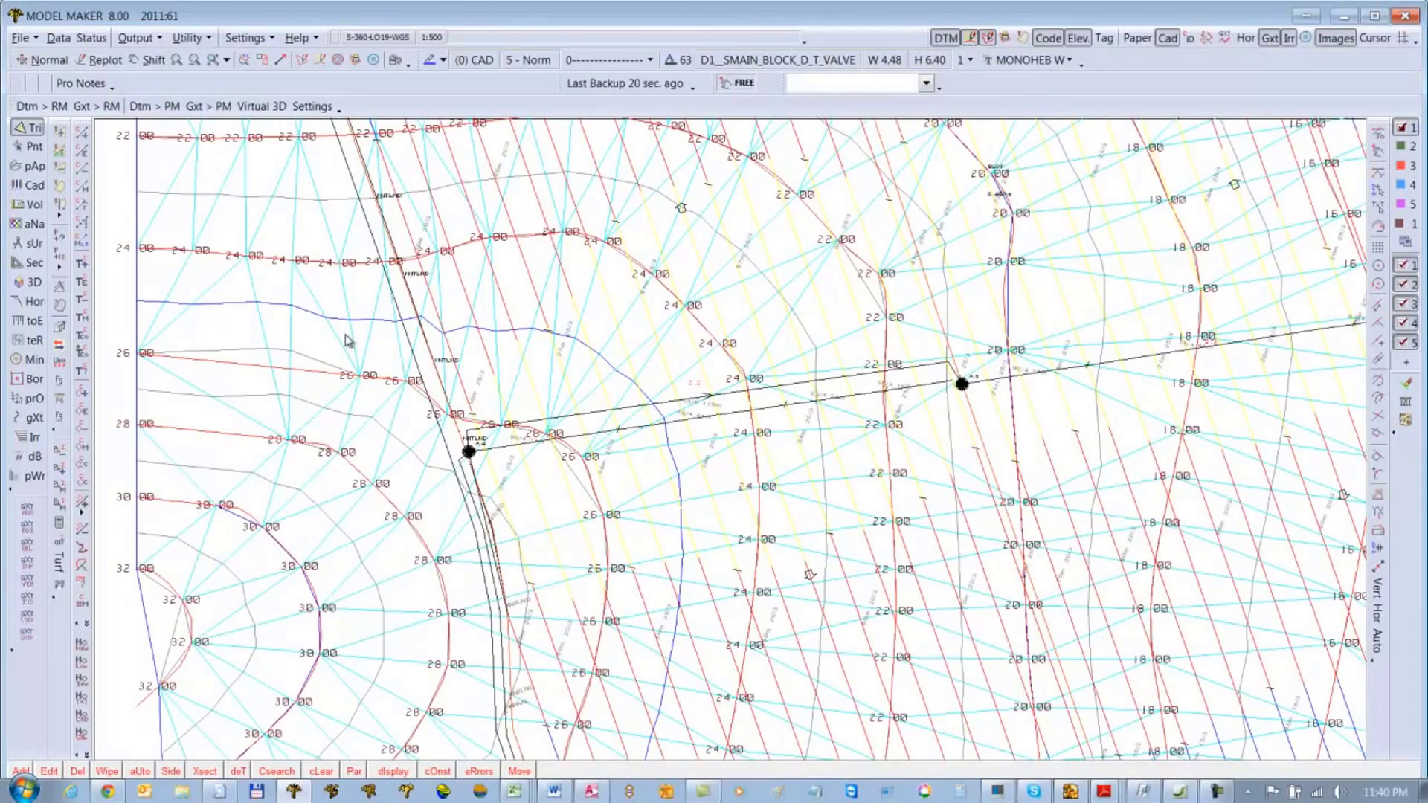
Step: Use Edit Leg to swap the common leg of two triangles near the upper mainline's western end
{"action": "left_click", "coordinate": [1169, 38]}
{"action": "left_click", "coordinate": [1169, 38]}
{"action": "left_click", "coordinate": [1169, 37]}
{"action": "left_click", "coordinate": [1169, 38]}
{"action": "left_click", "coordinate": [59, 151]}
{"action": "left_click", "coordinate": [266, 363]}
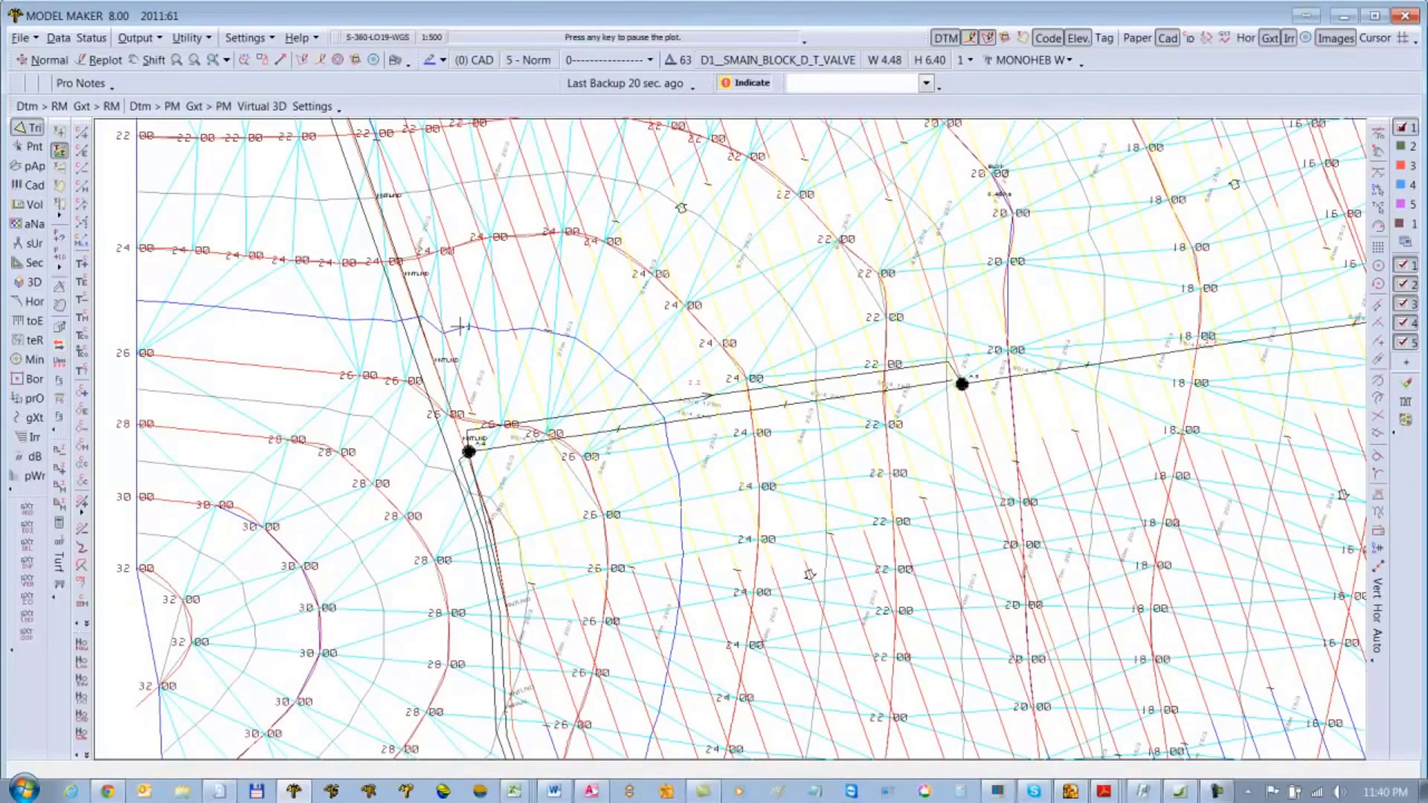
{"action": "left_click", "coordinate": [450, 331]}
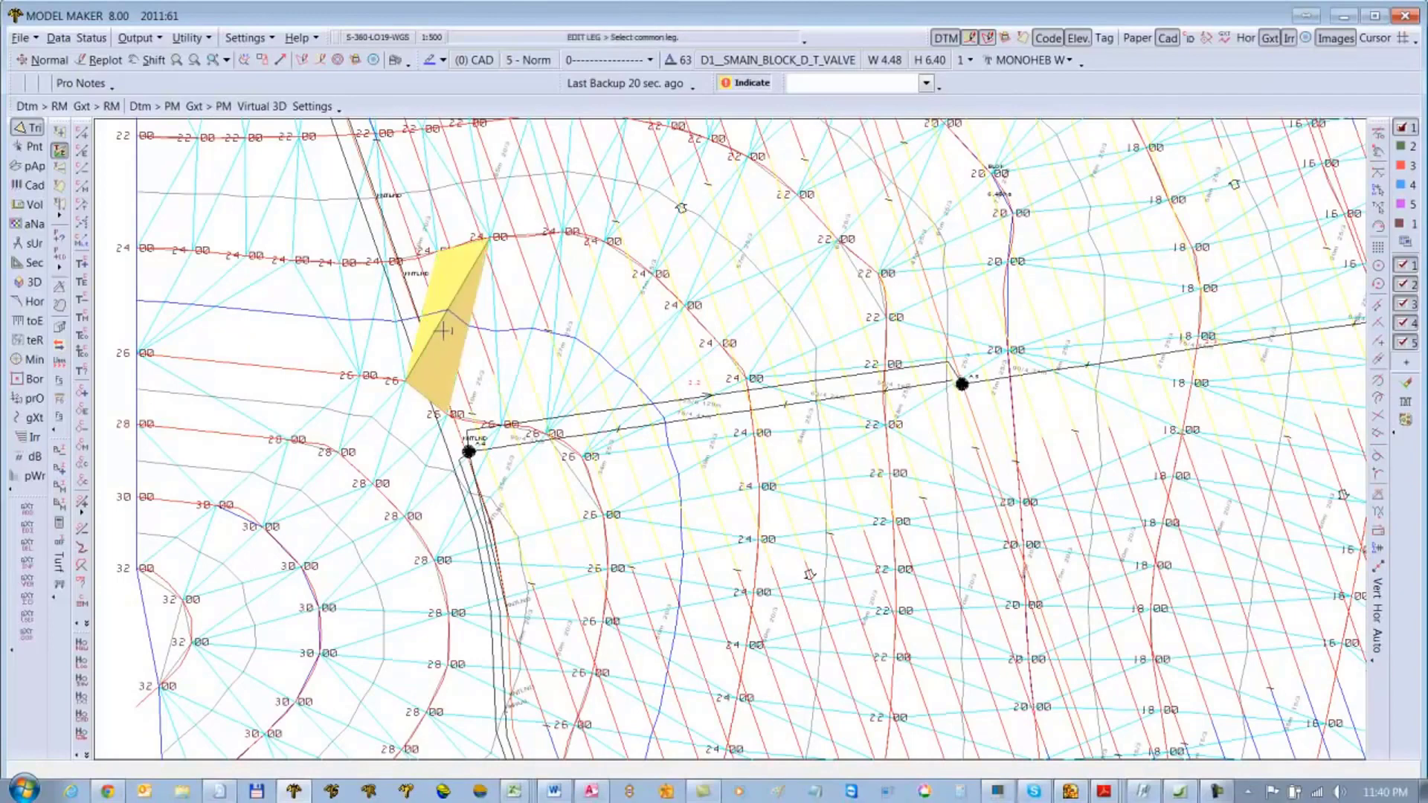
{"action": "scroll", "coordinate": [603, 406], "scroll_direction": "down", "scroll_amount": 3}
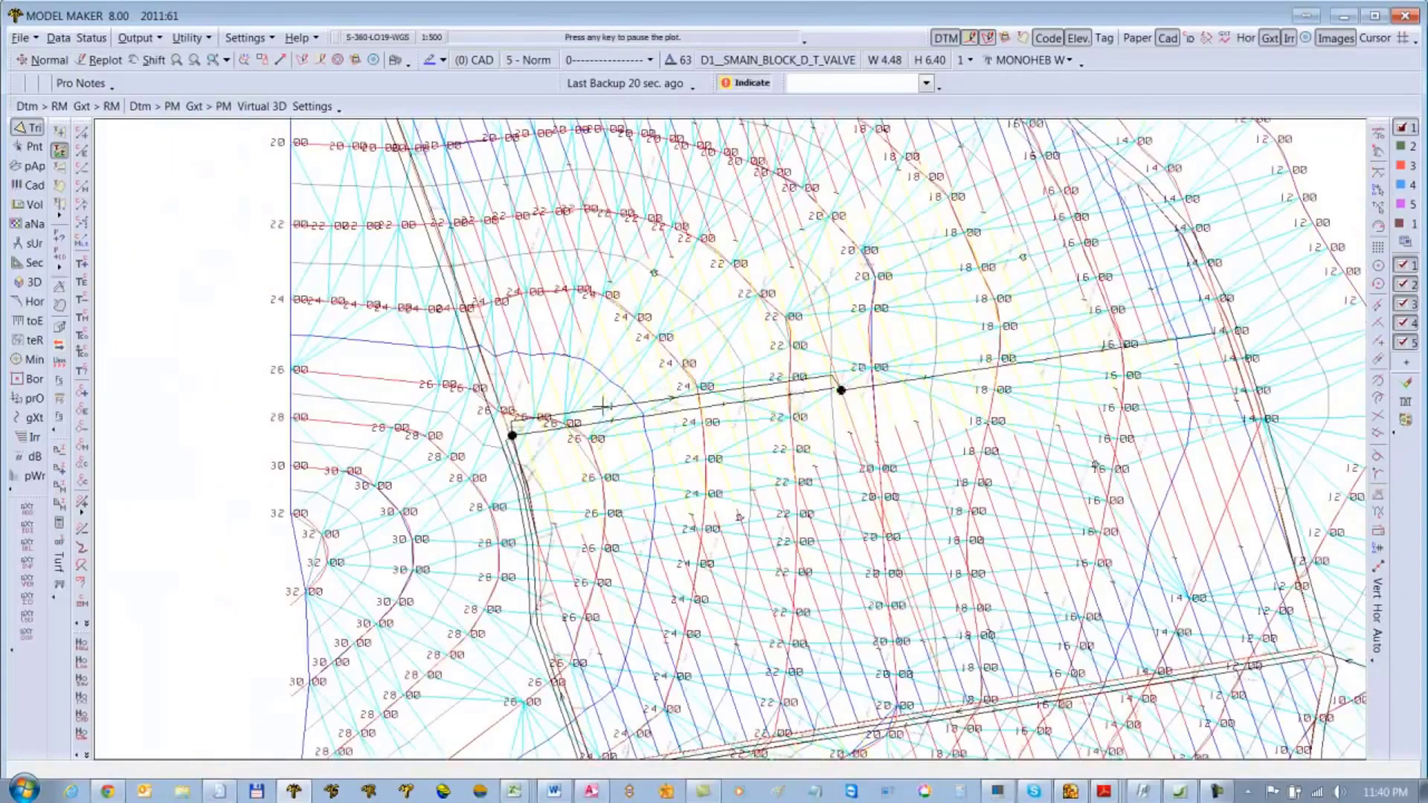
{"action": "scroll", "coordinate": [822, 569], "scroll_direction": "down", "scroll_amount": 1}
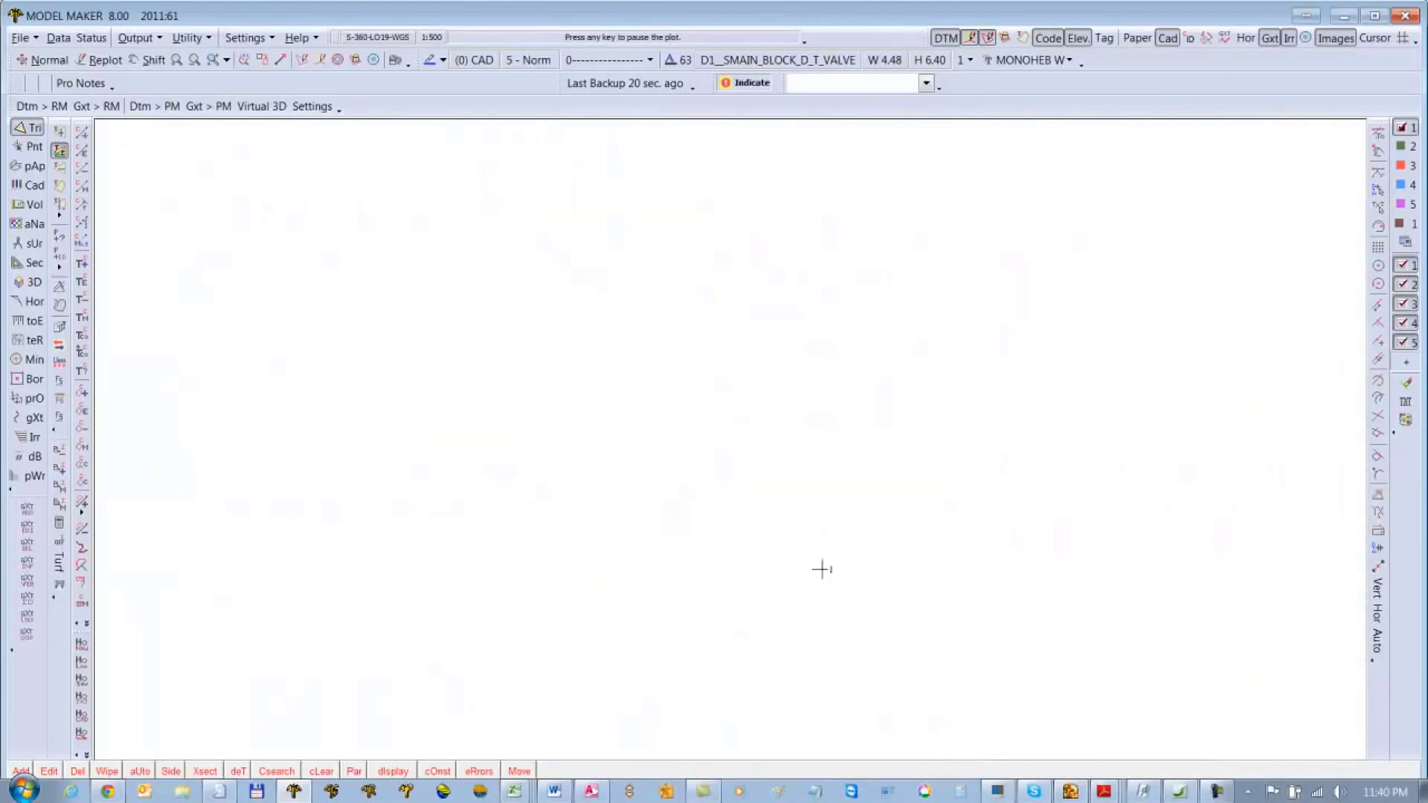
{"action": "scroll", "coordinate": [764, 461], "scroll_direction": "up", "scroll_amount": 2}
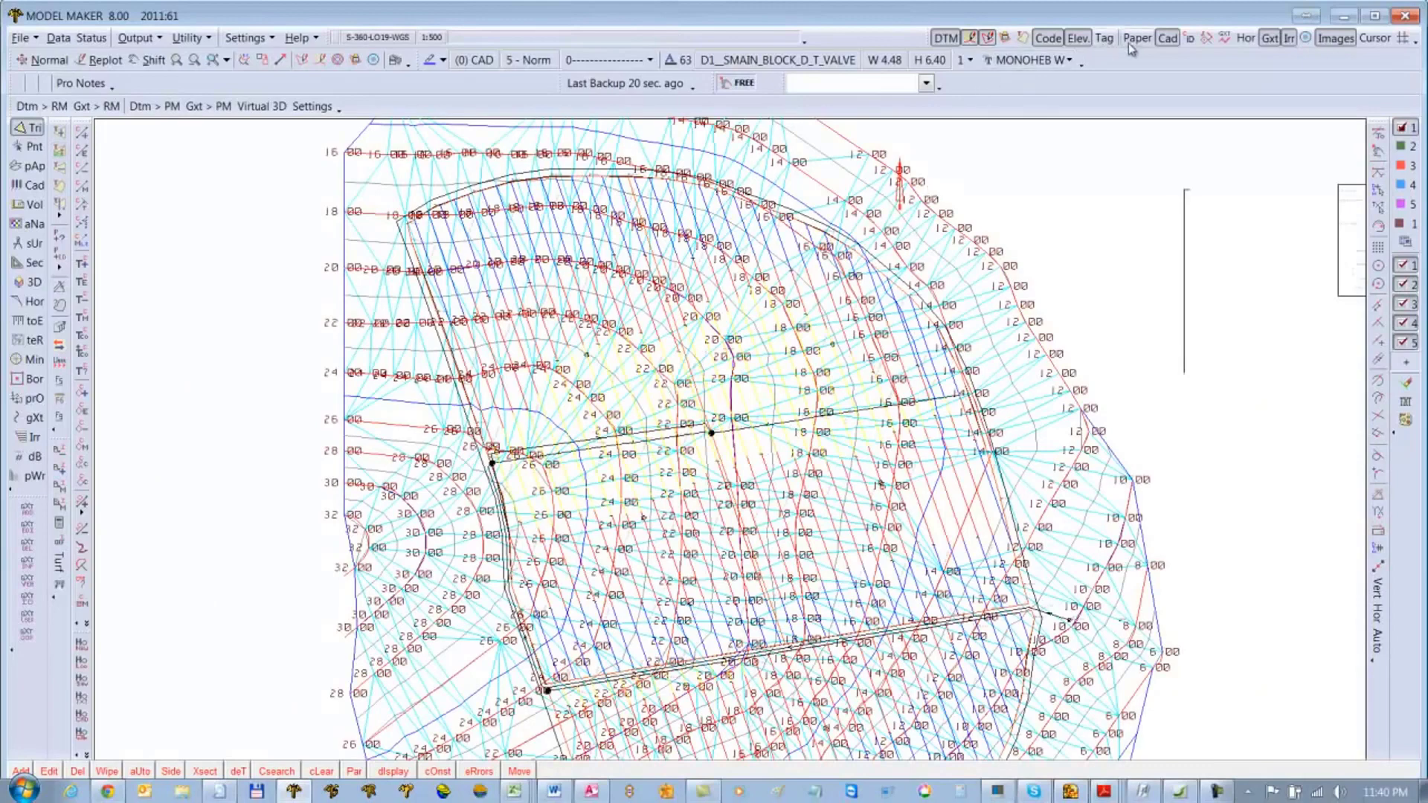
Step: Hide the DTM triangle network and spot levels, then bring up Plot parameters listing the D1 CAD layers
{"action": "left_click", "coordinate": [989, 39]}
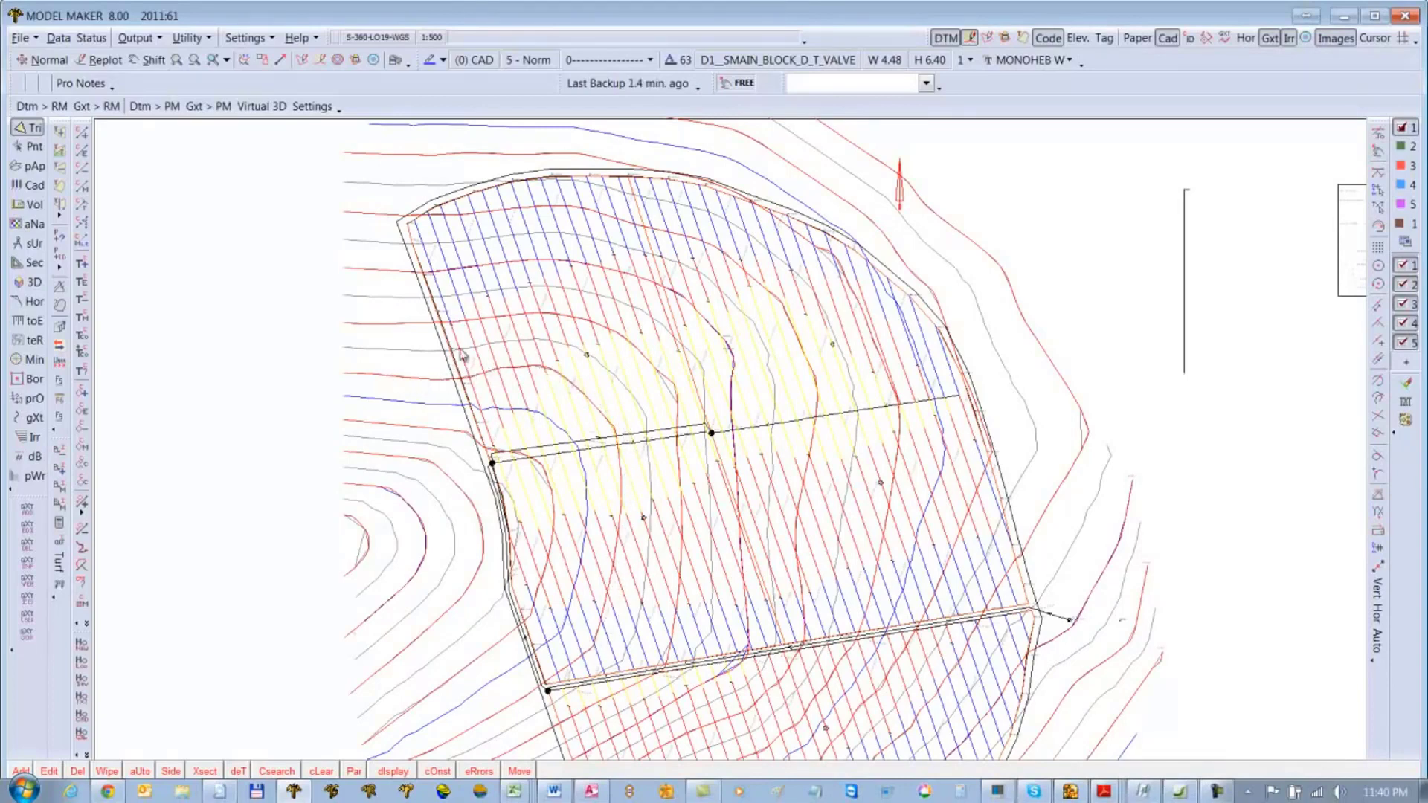
{"action": "key", "text": "p"}
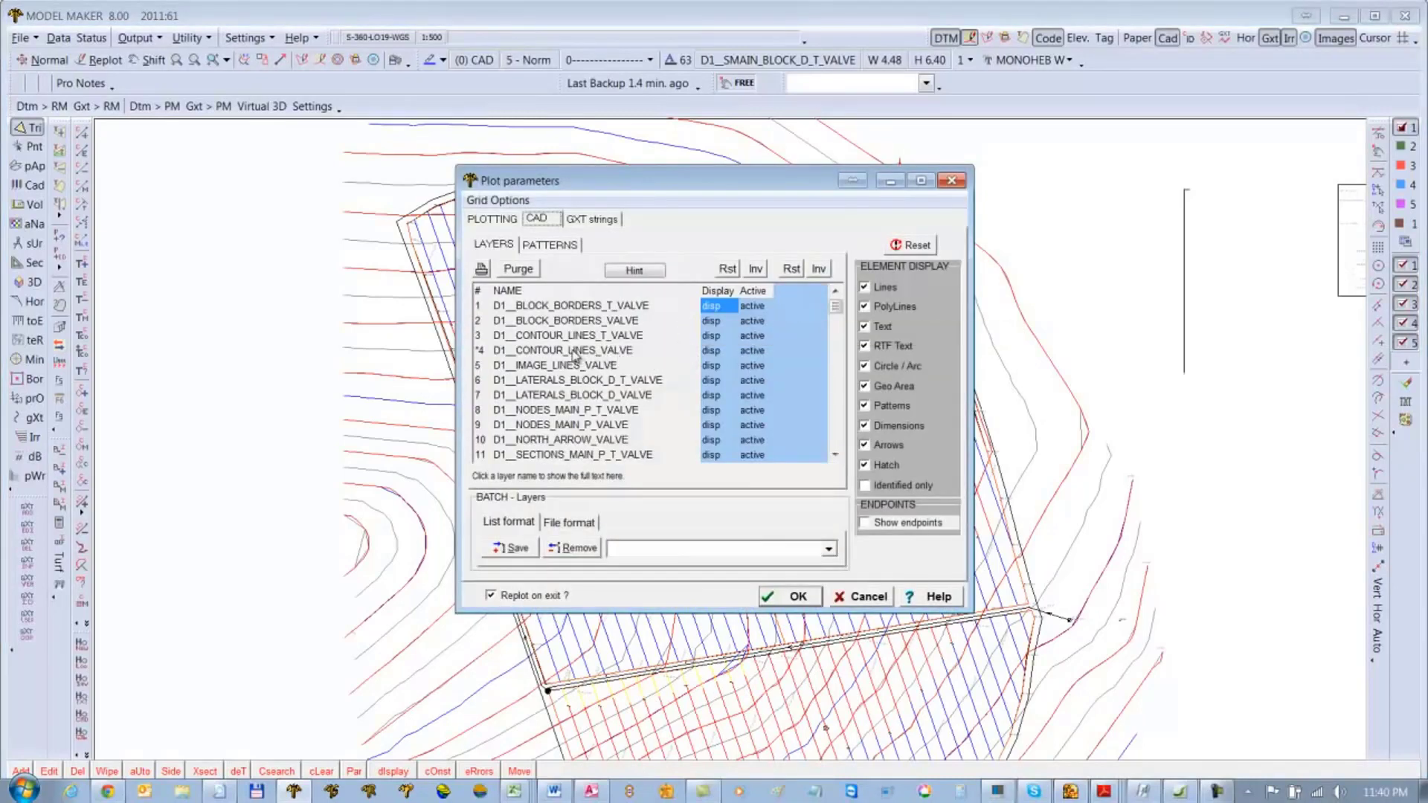
{"action": "left_click", "coordinate": [709, 355]}
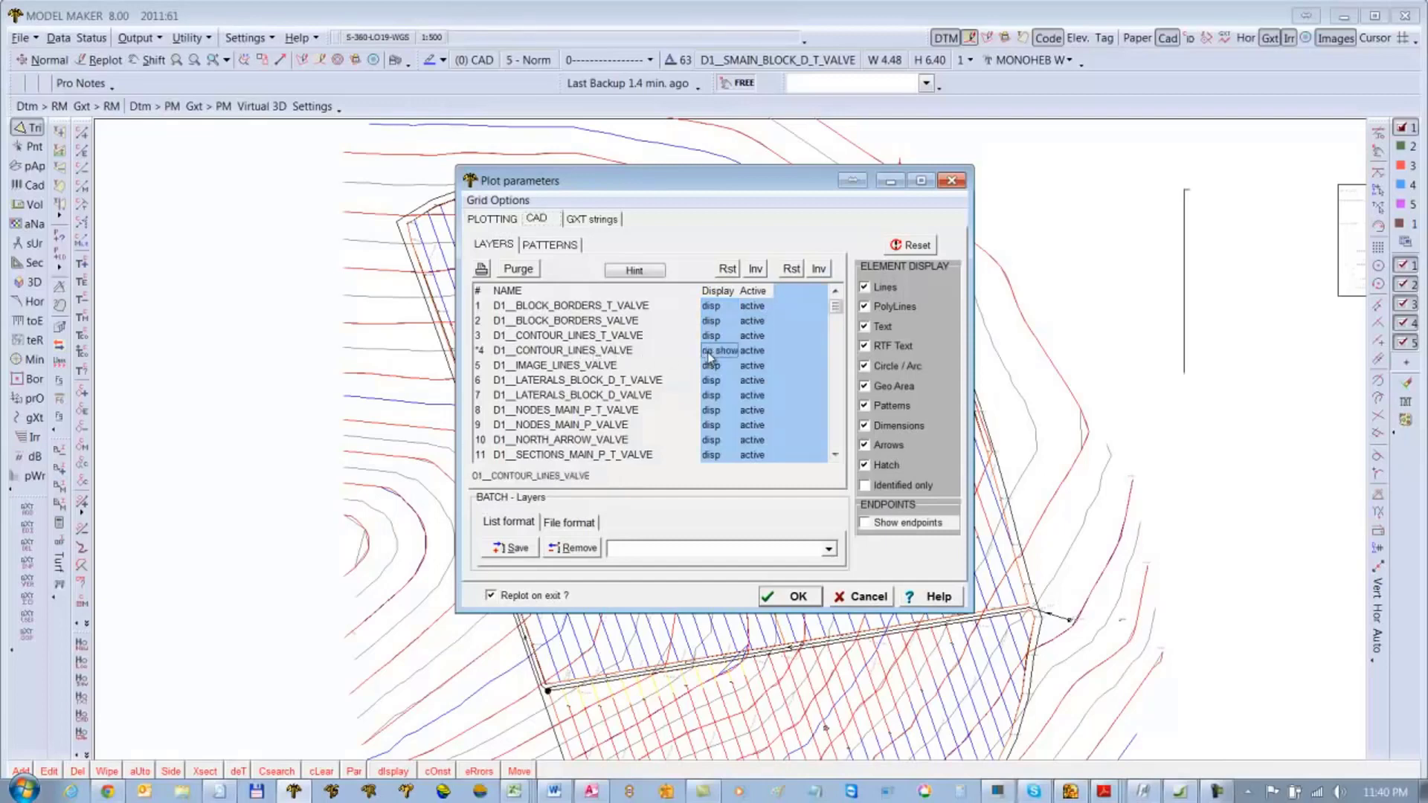
{"action": "right_click", "coordinate": [524, 336]}
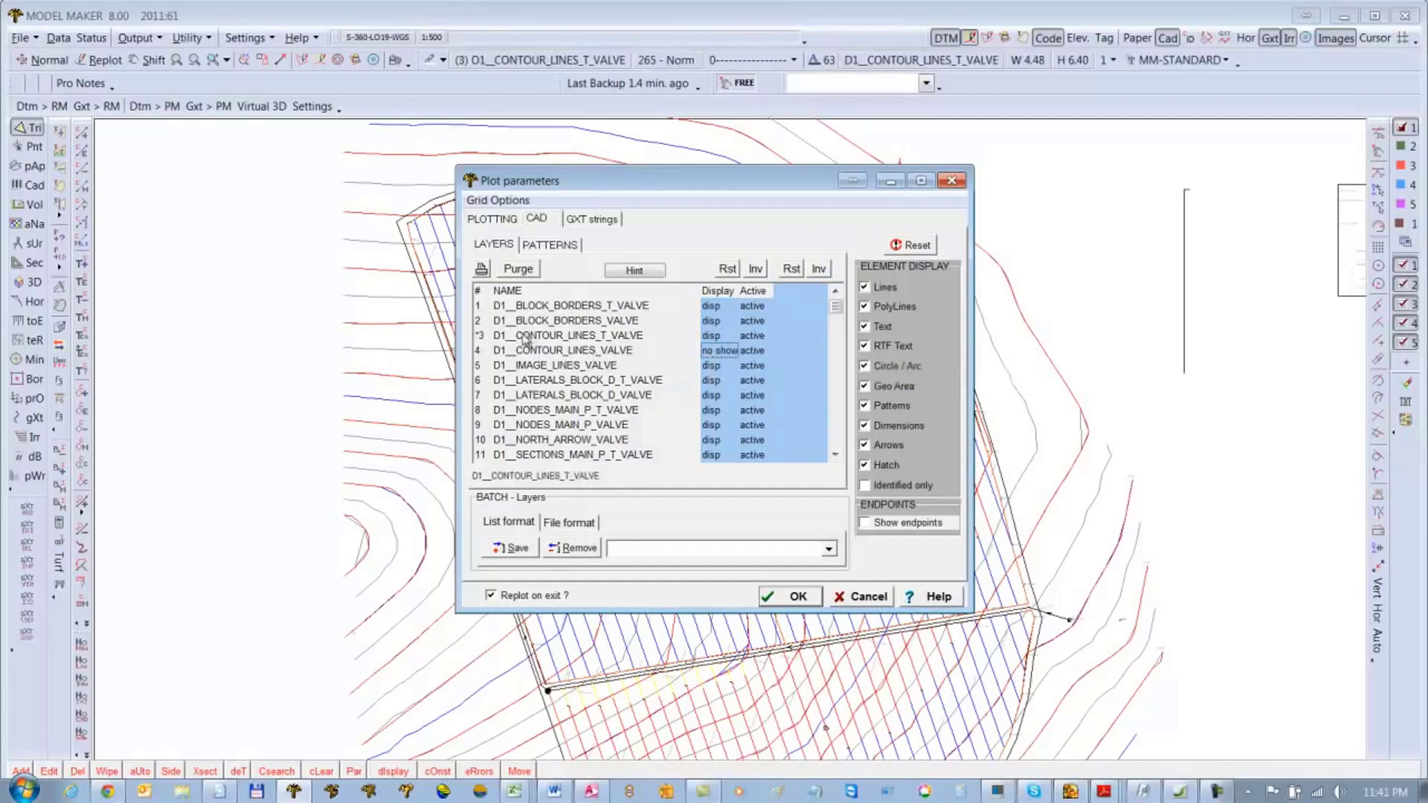
{"action": "left_click", "coordinate": [781, 602]}
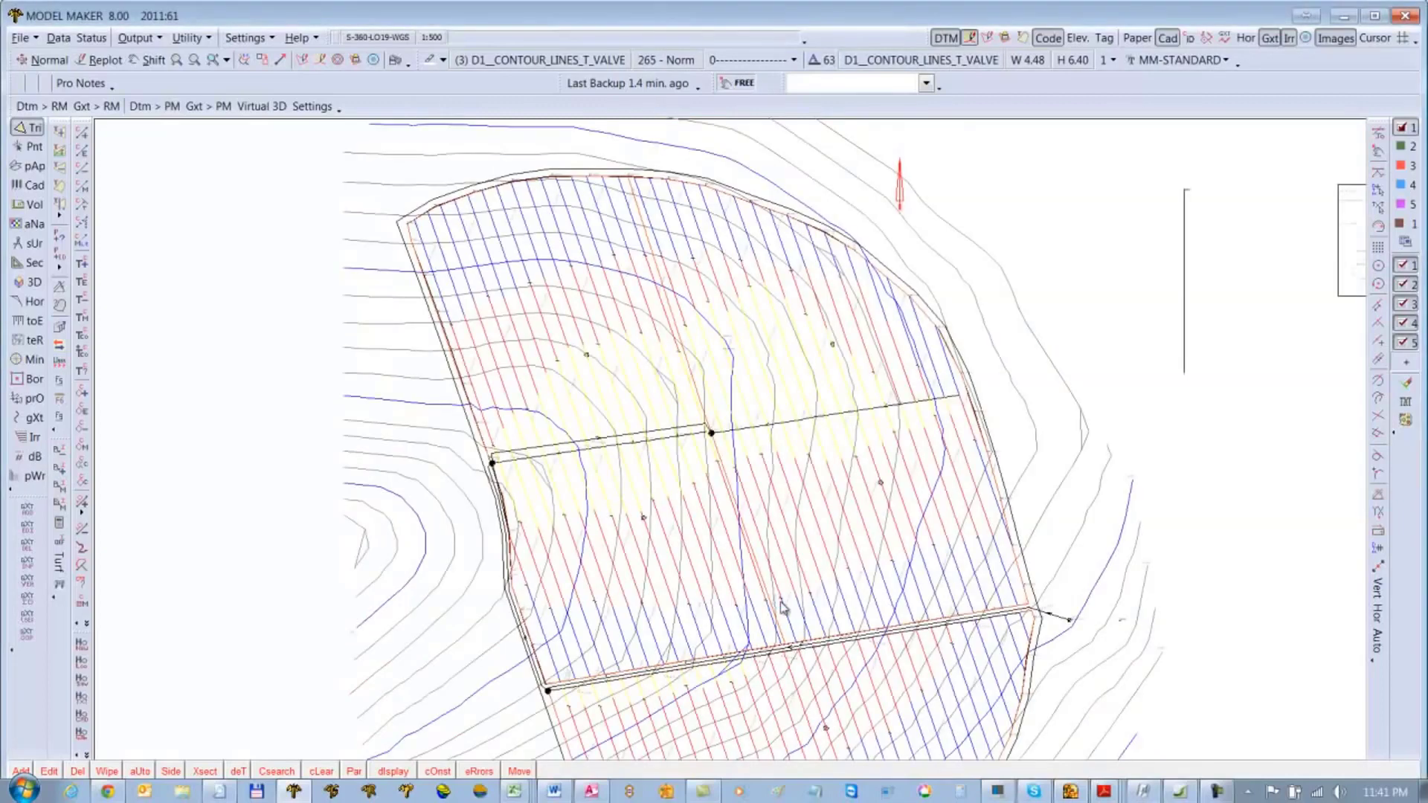
{"action": "scroll", "coordinate": [781, 607], "scroll_direction": "down", "scroll_amount": 2}
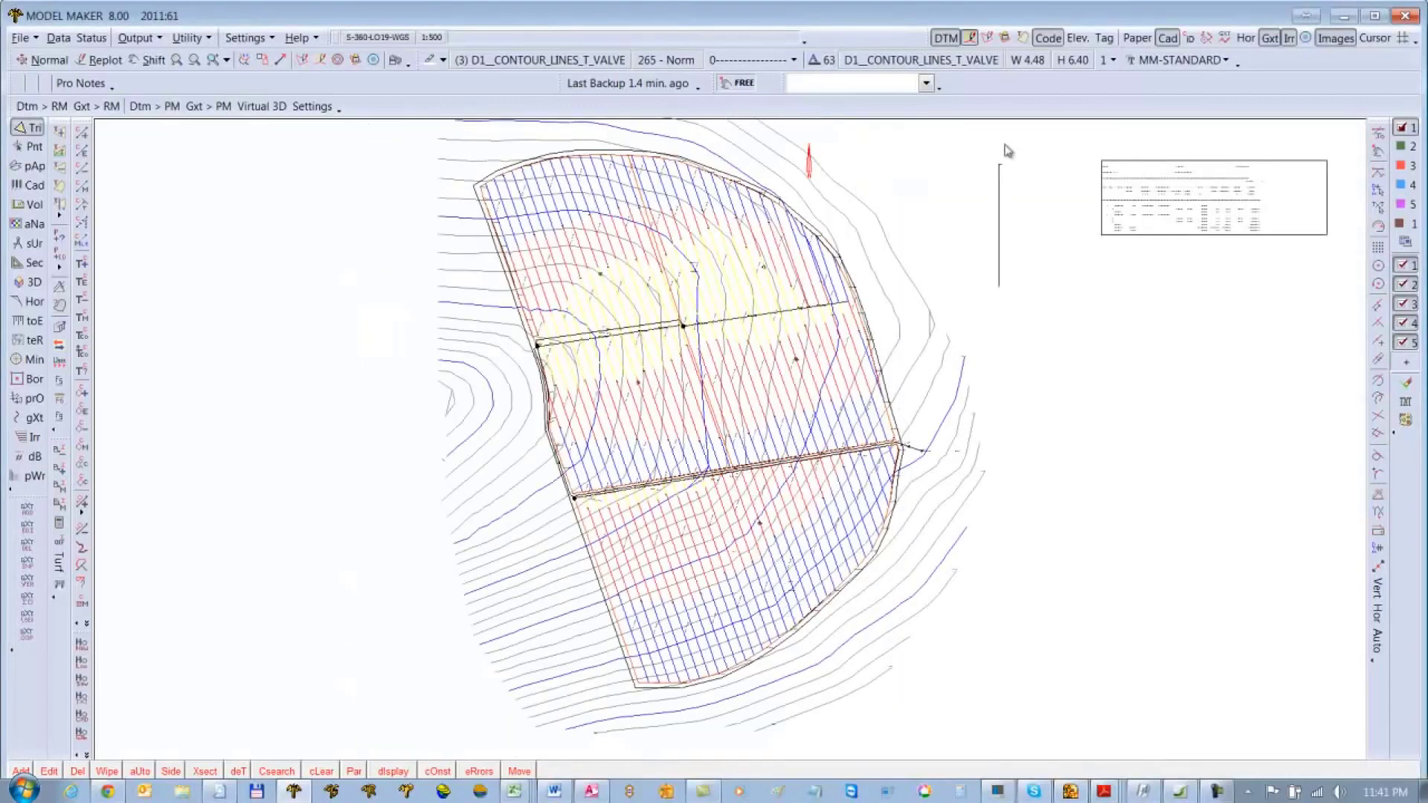
{"action": "left_click", "coordinate": [1005, 39]}
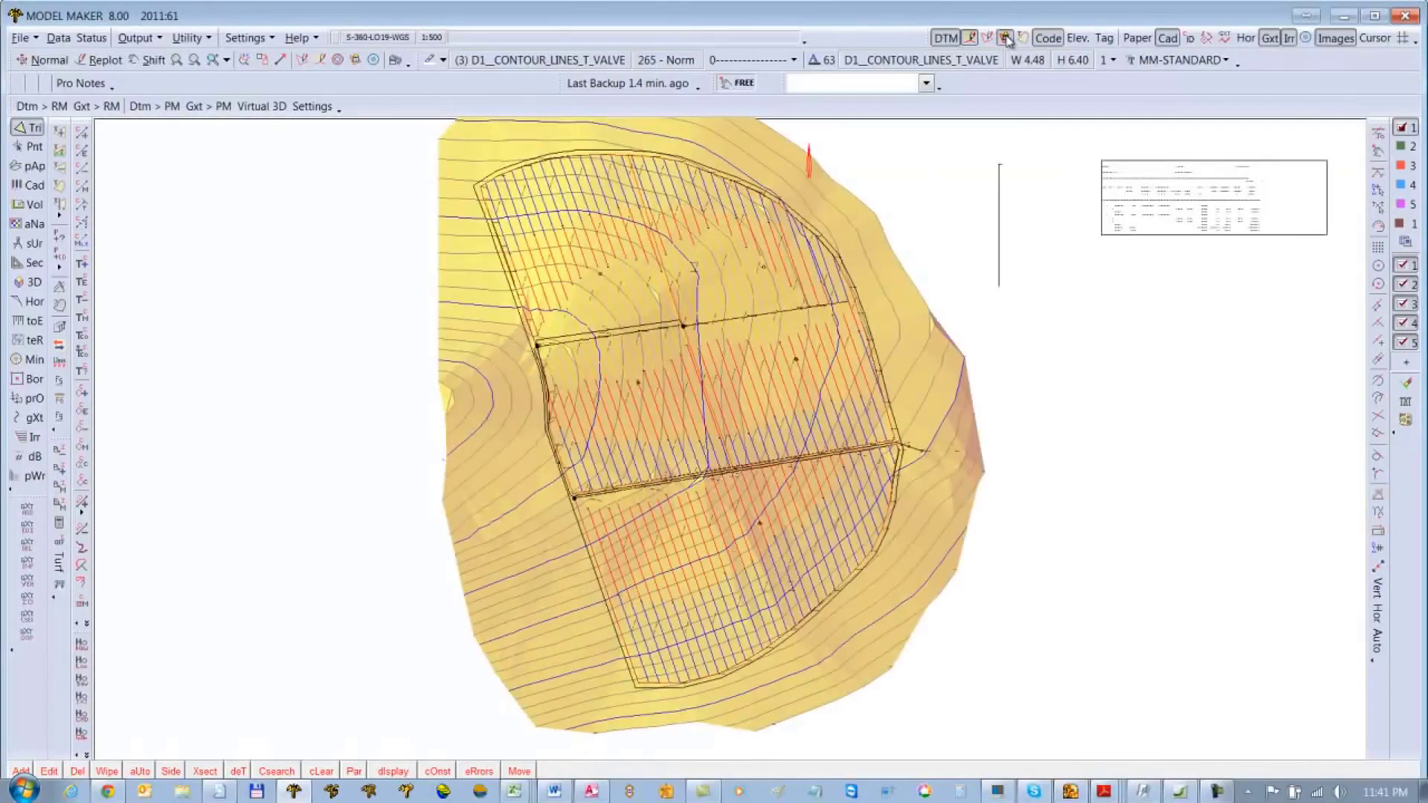
{"action": "left_click", "coordinate": [1006, 38]}
{"action": "scroll", "coordinate": [679, 370], "scroll_direction": "up", "scroll_amount": 2}
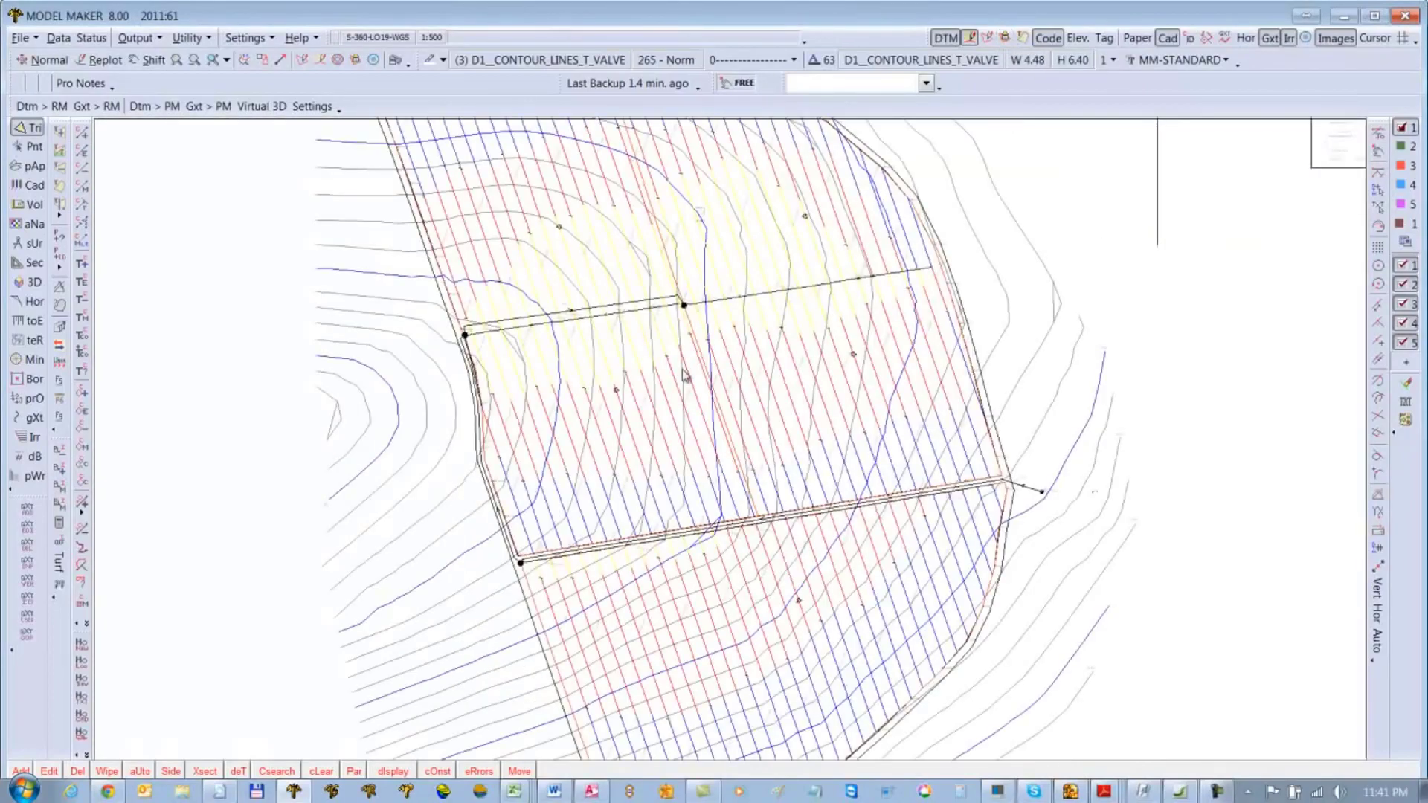
{"action": "scroll", "coordinate": [685, 374], "scroll_direction": "down", "scroll_amount": 2}
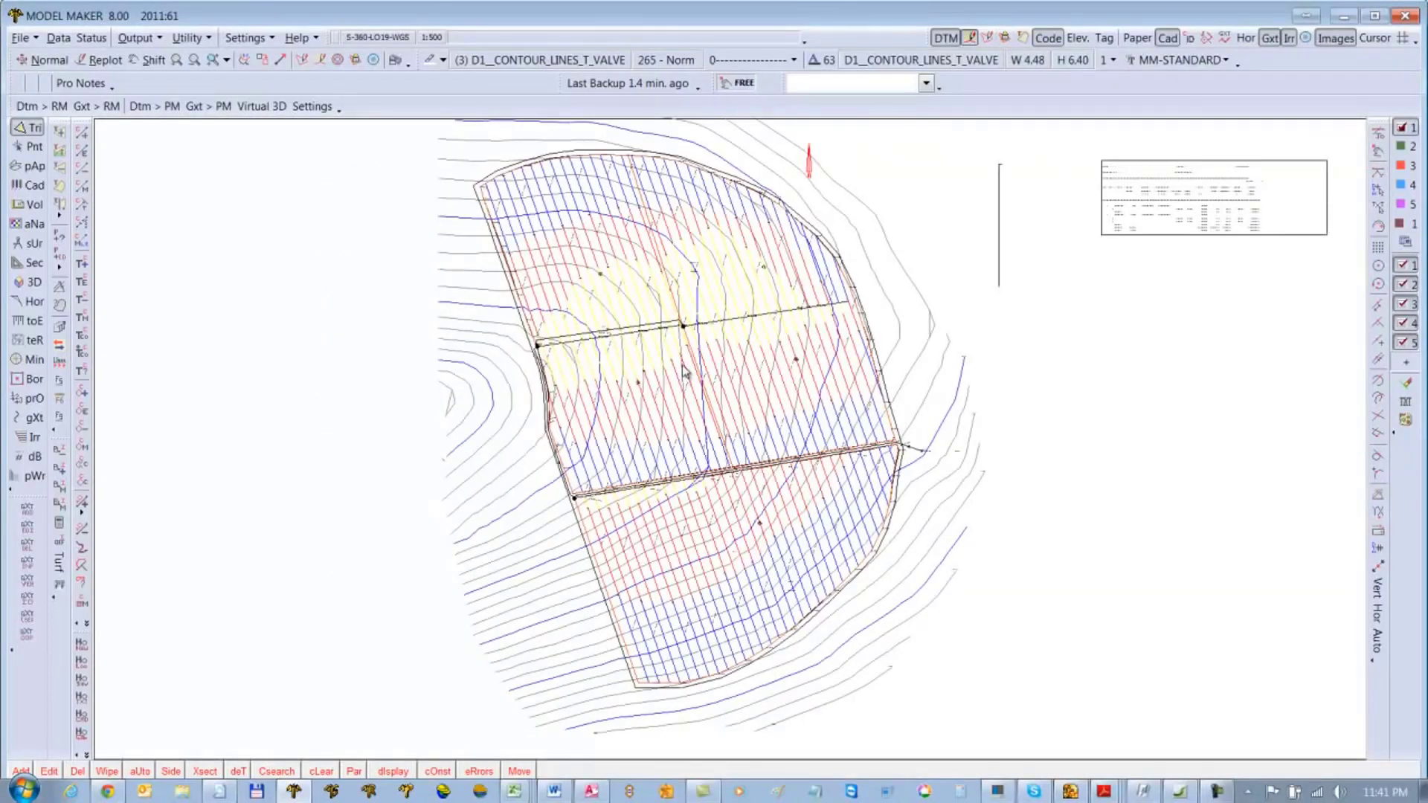
Step: Place Valve nodes at the three left and centre mainline junctions, bringing the main line to 10 nodes
{"action": "left_click", "coordinate": [33, 438]}
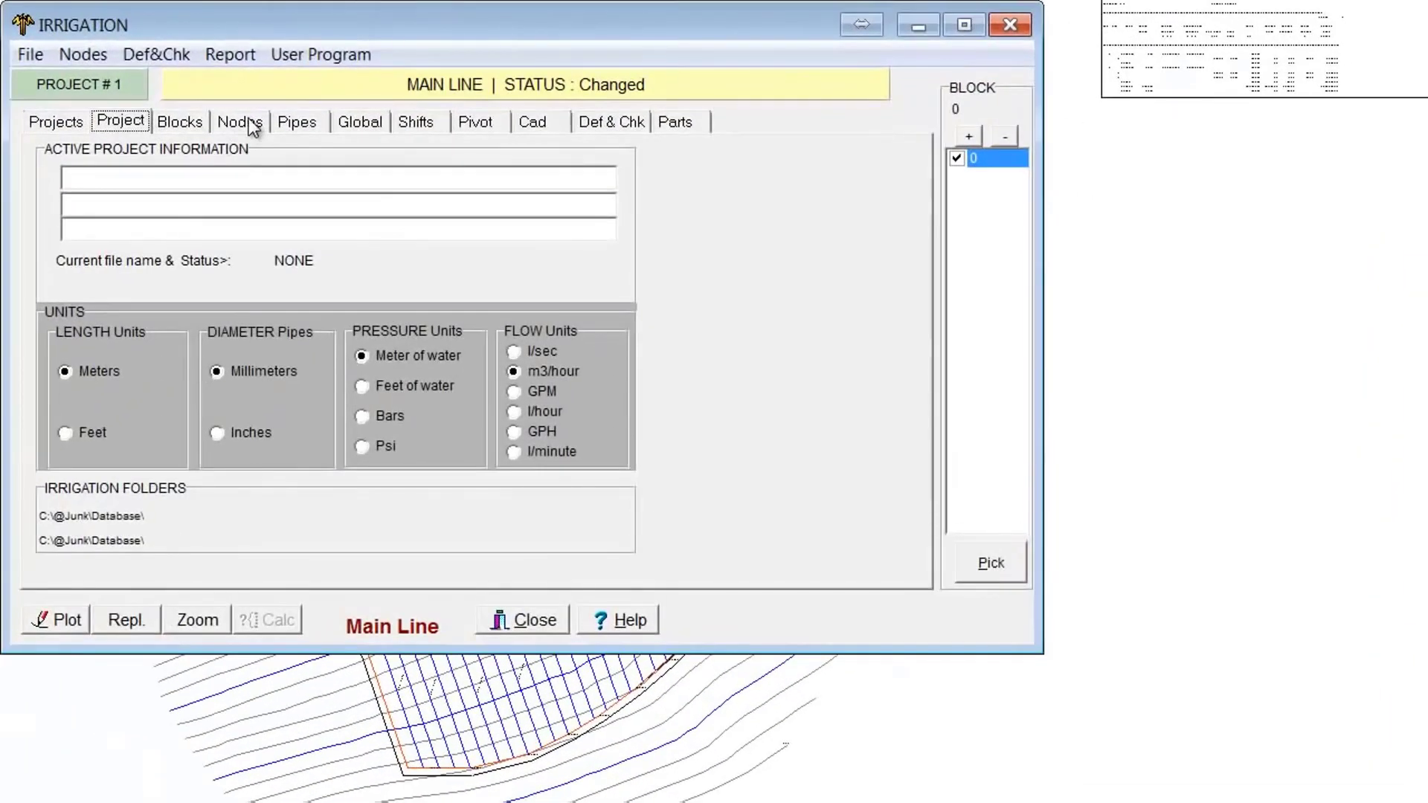
{"action": "left_click", "coordinate": [251, 123]}
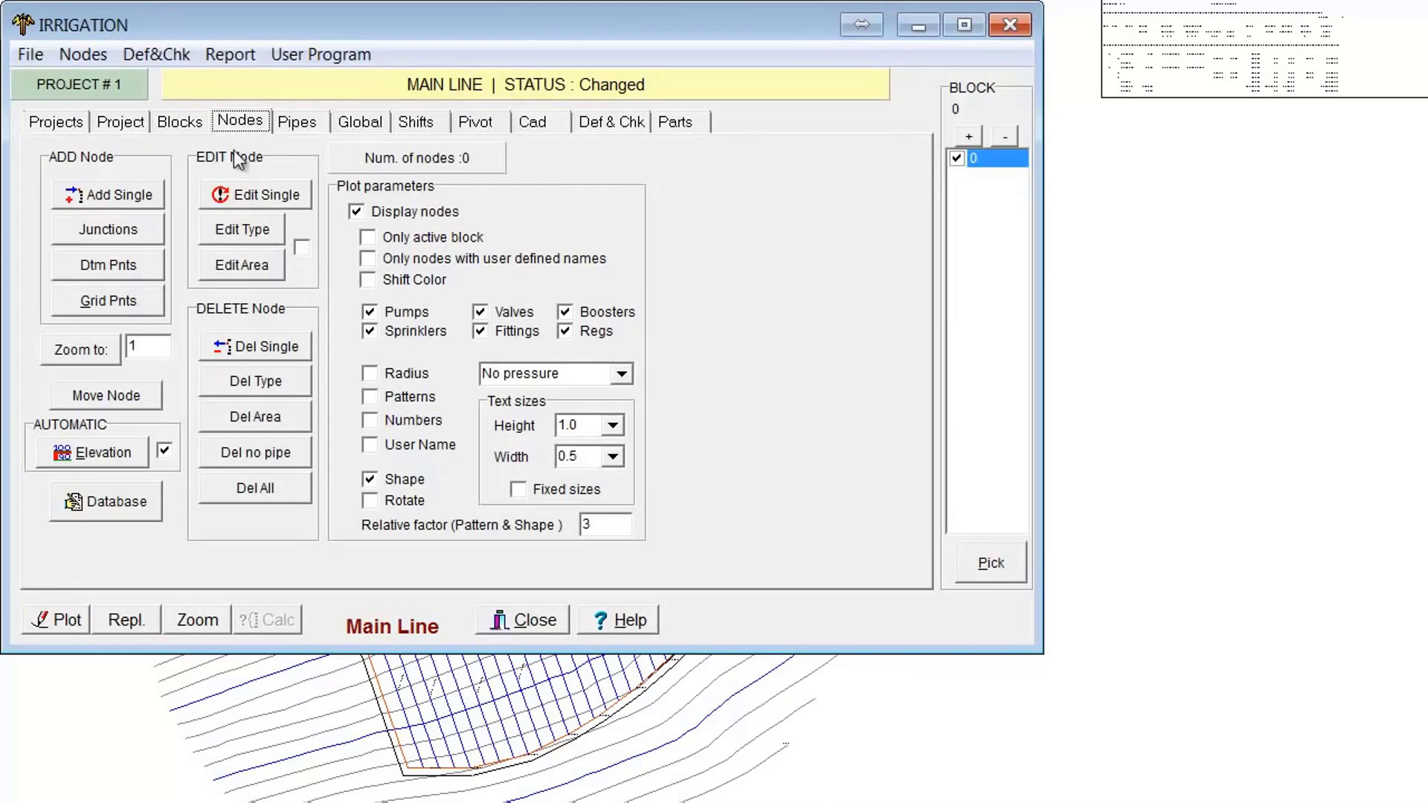
{"action": "left_click", "coordinate": [127, 193]}
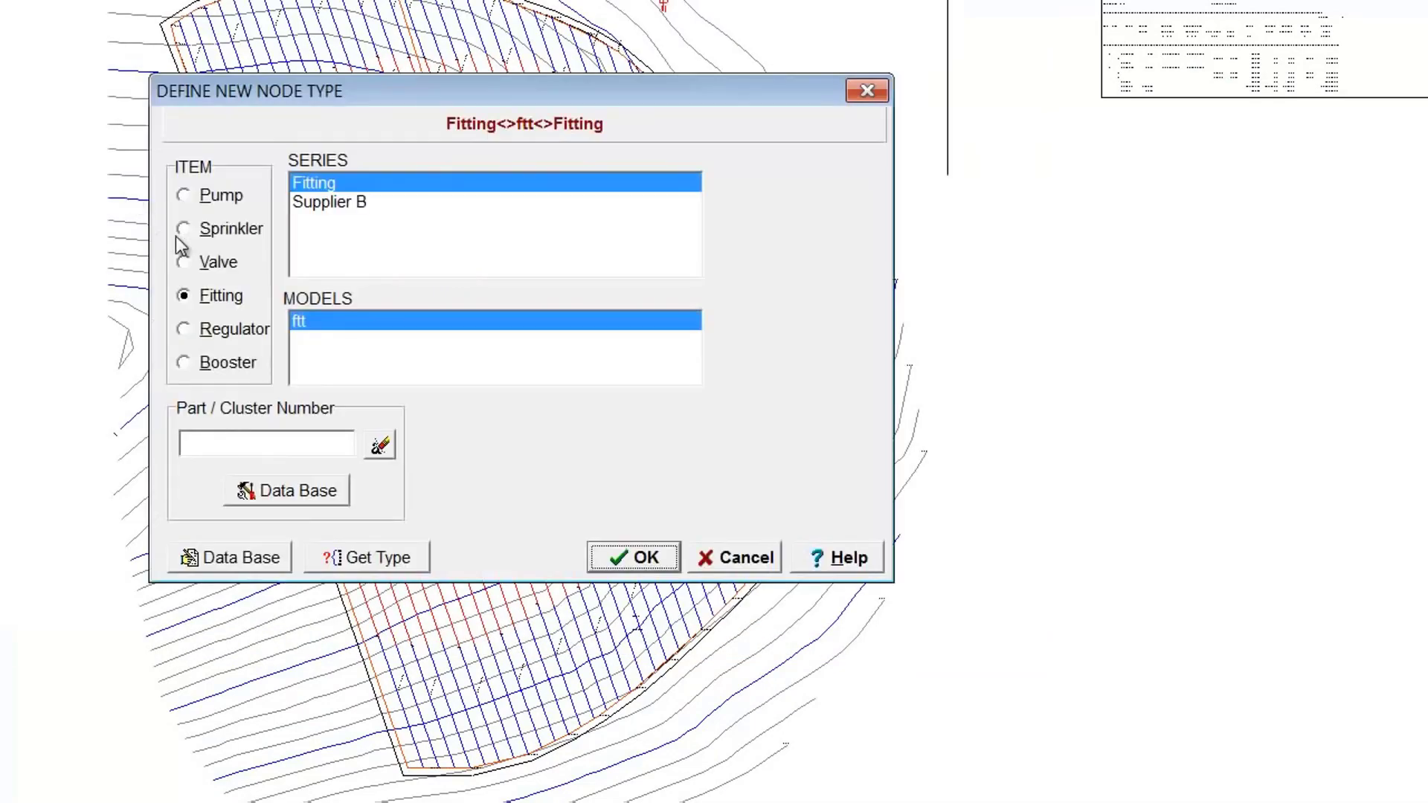
{"action": "left_click", "coordinate": [204, 263]}
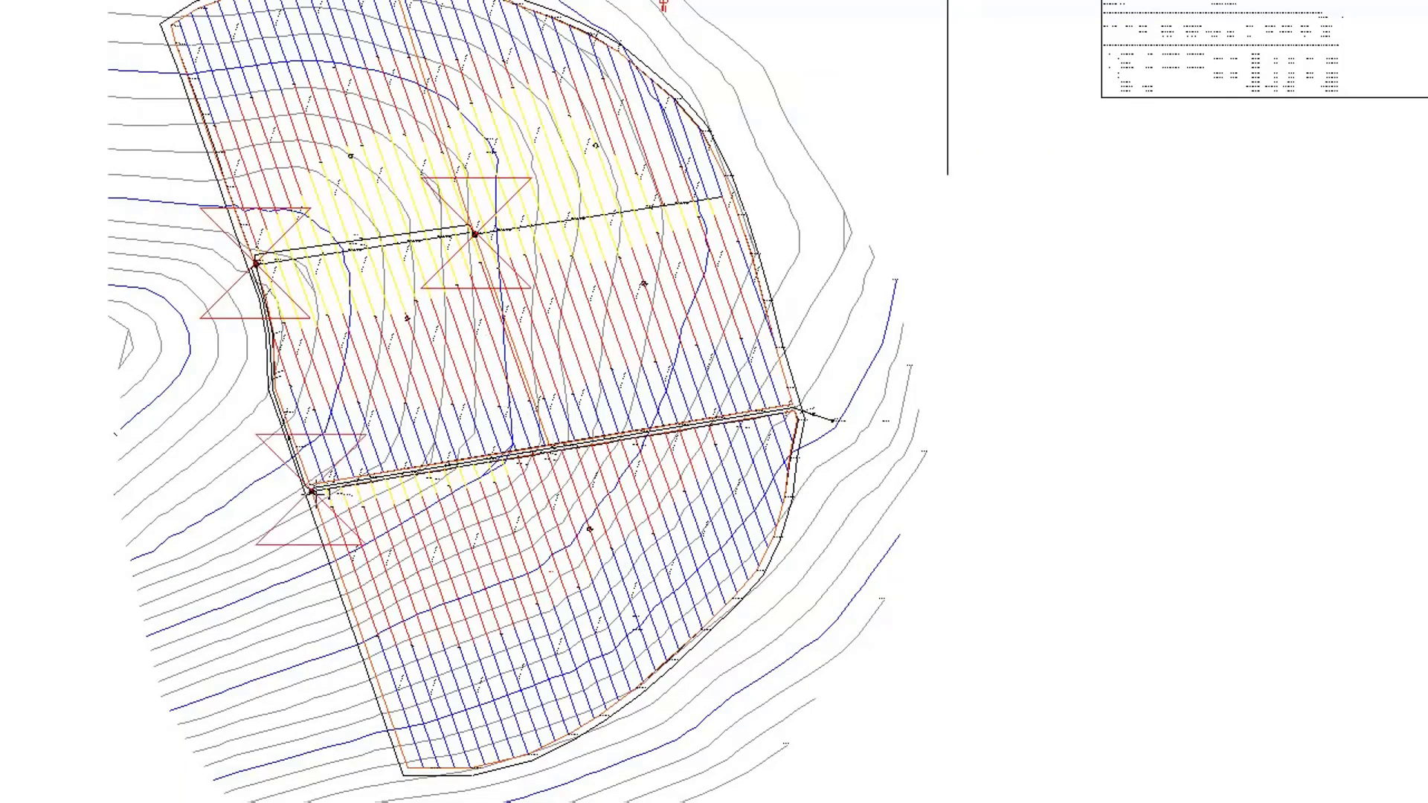
{"action": "right_click", "coordinate": [616, 429]}
{"action": "left_click", "coordinate": [473, 233]}
{"action": "left_click", "coordinate": [297, 120]}
Step: Clear the missing-pump warning and place a Pump node at the lower mainline's right end
{"action": "left_click", "coordinate": [125, 192]}
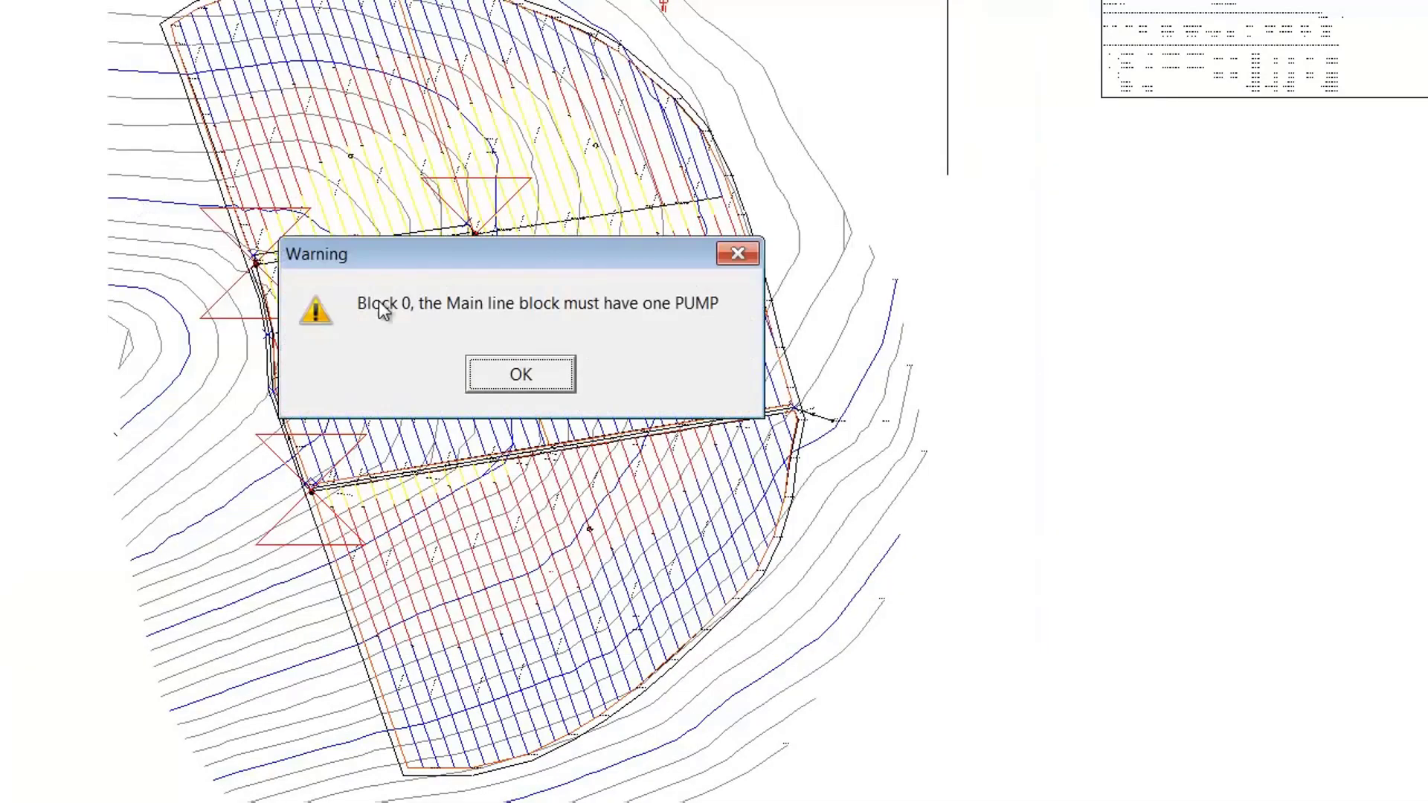
{"action": "left_click", "coordinate": [519, 373]}
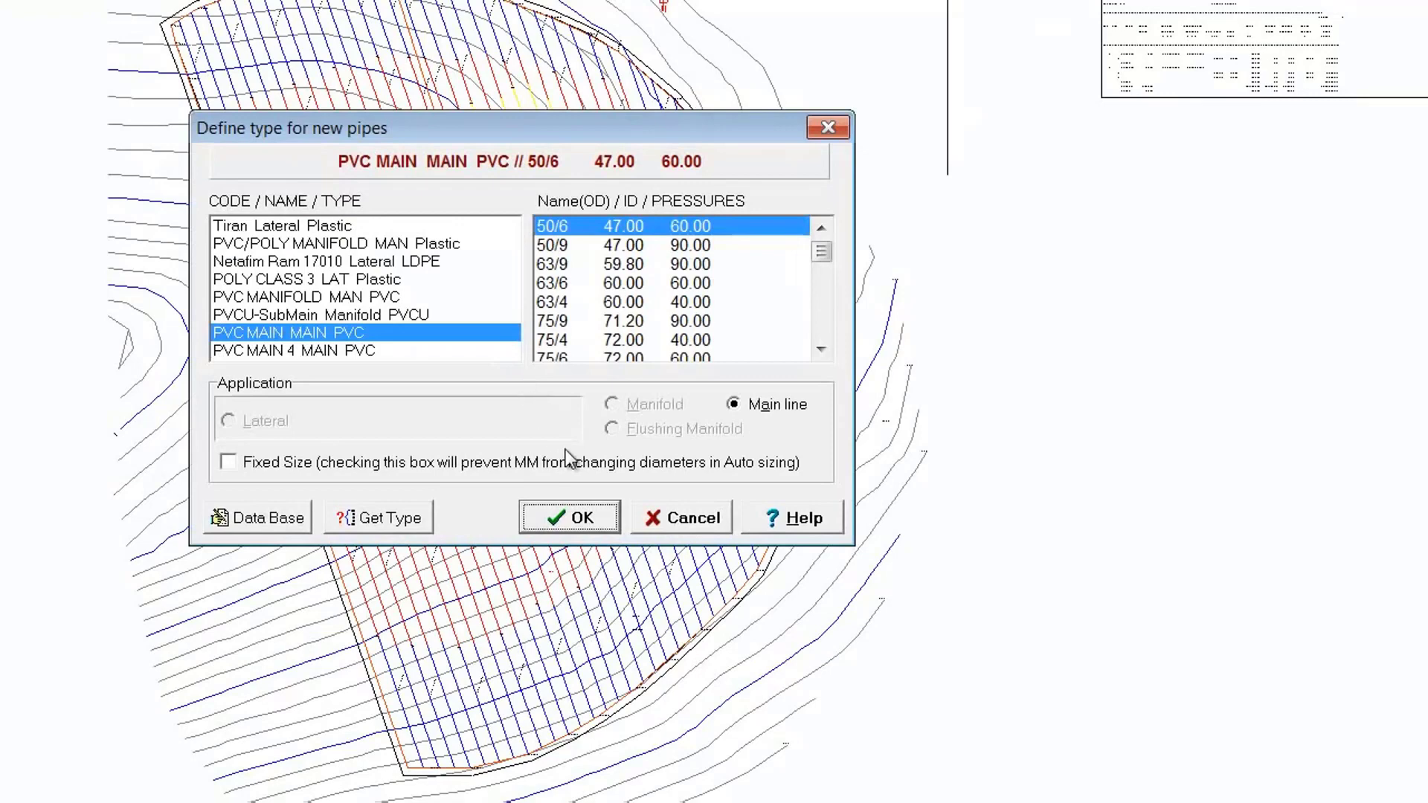
{"action": "left_click", "coordinate": [703, 517]}
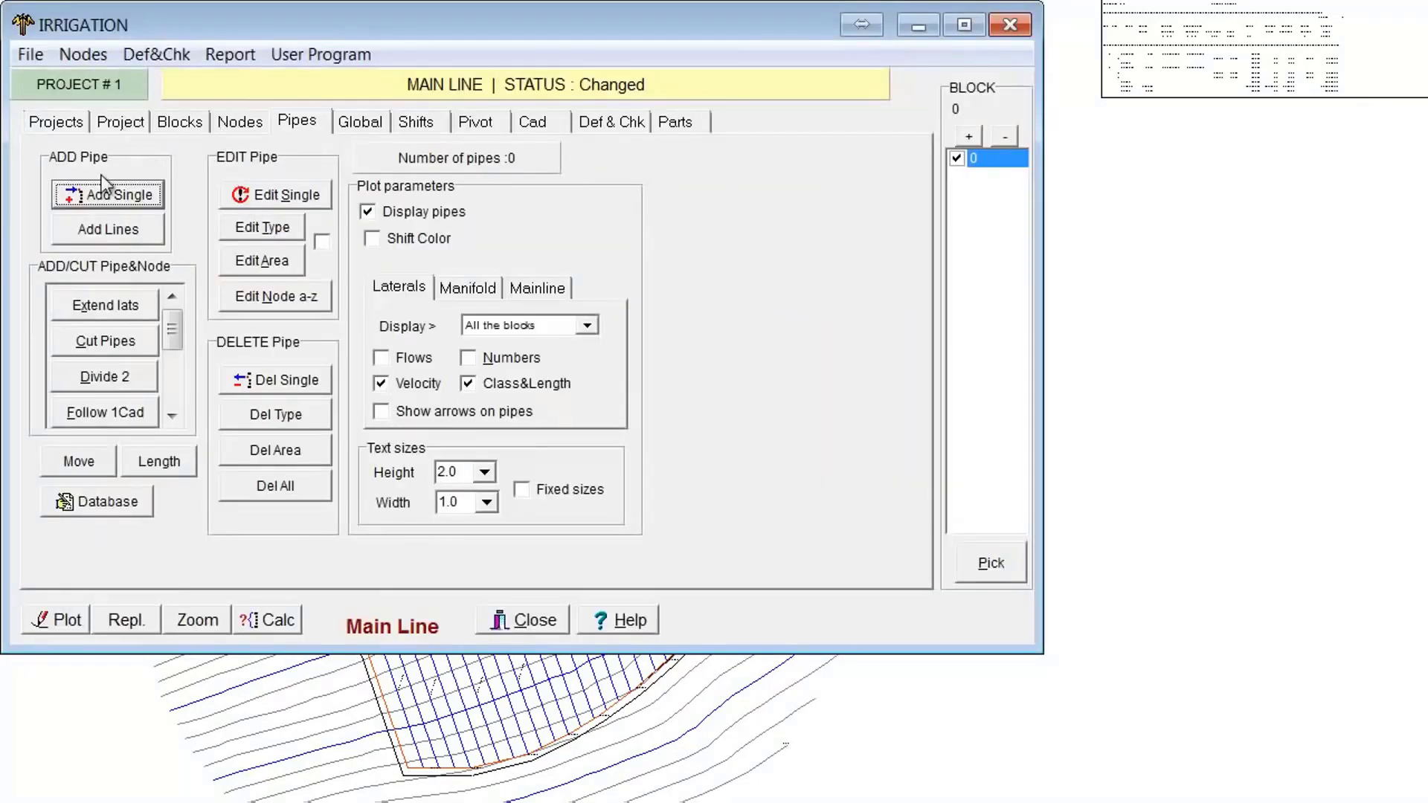
{"action": "left_click", "coordinate": [240, 122]}
{"action": "left_click", "coordinate": [113, 196]}
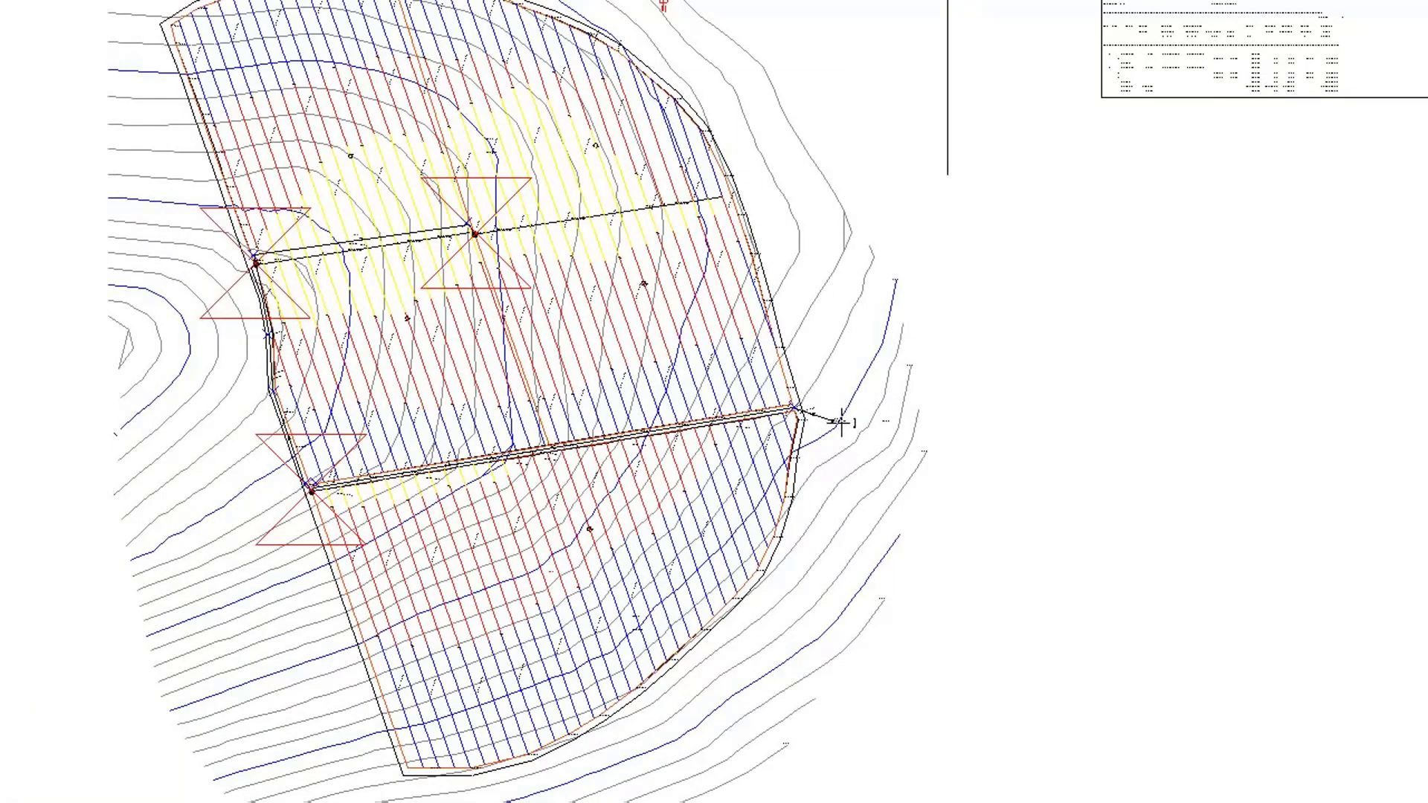
{"action": "left_click", "coordinate": [840, 421]}
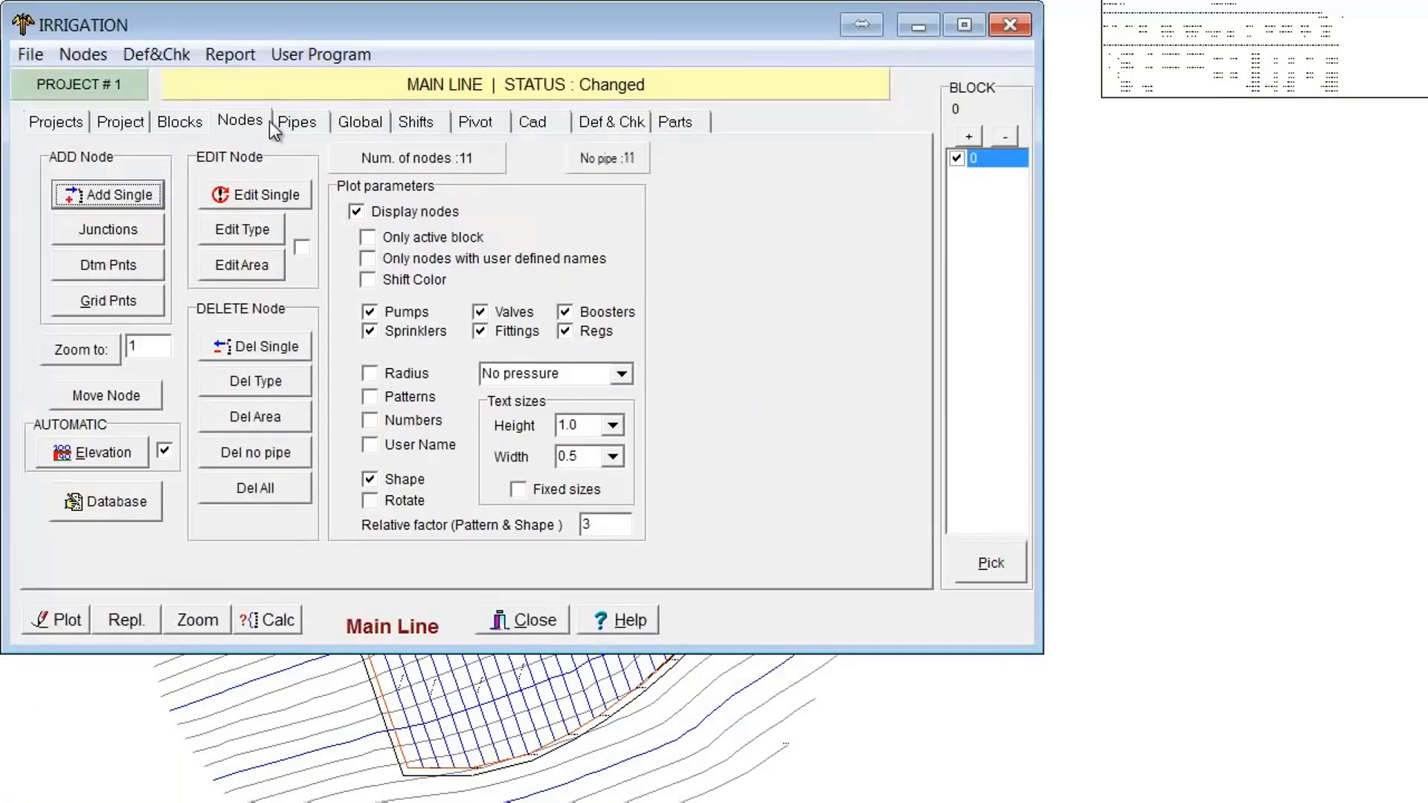
{"action": "left_click", "coordinate": [135, 193]}
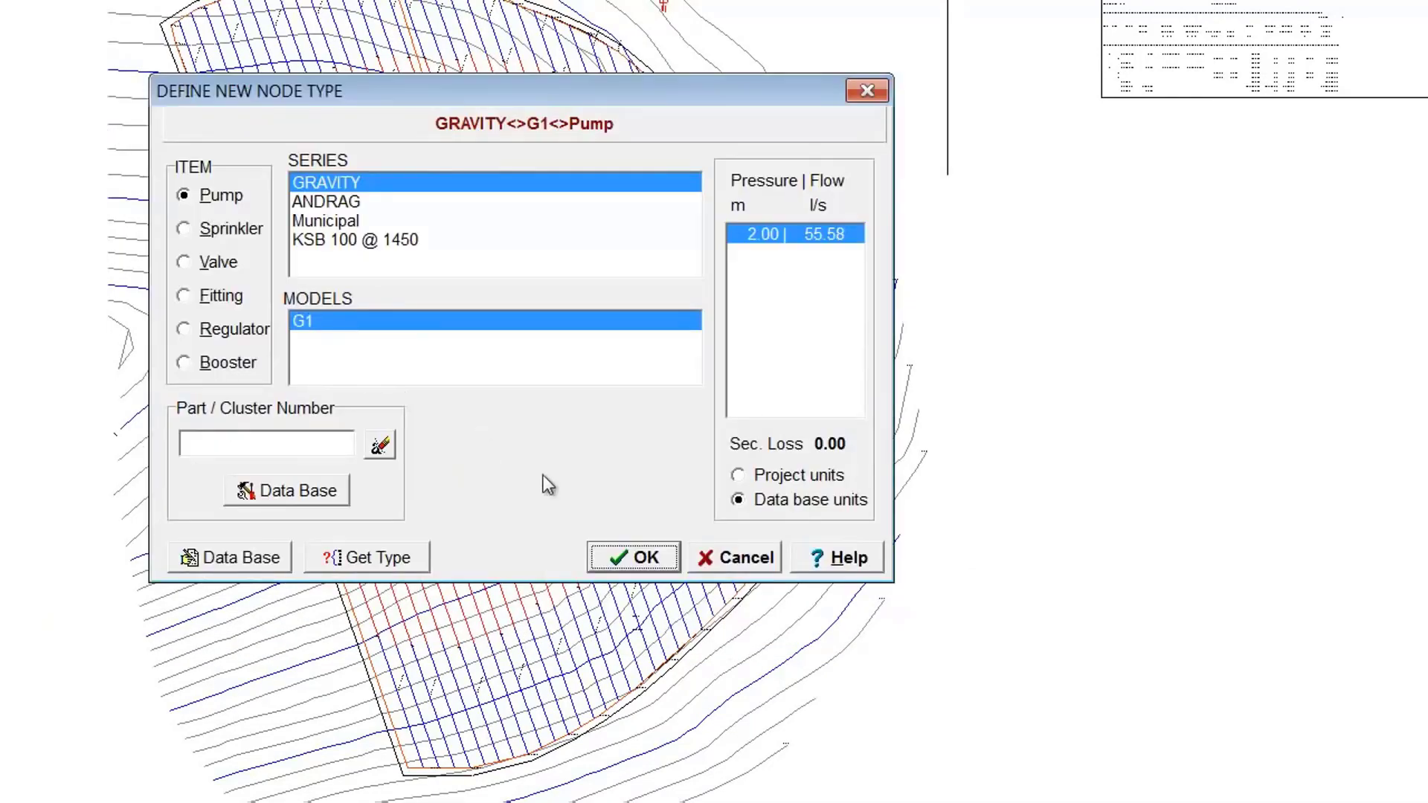
{"action": "left_click", "coordinate": [772, 563]}
Step: Draw PVC MAIN 50/6 mainline pipe from the pump via the lower-left and upper-left valves to the centre valve
{"action": "left_click", "coordinate": [277, 127]}
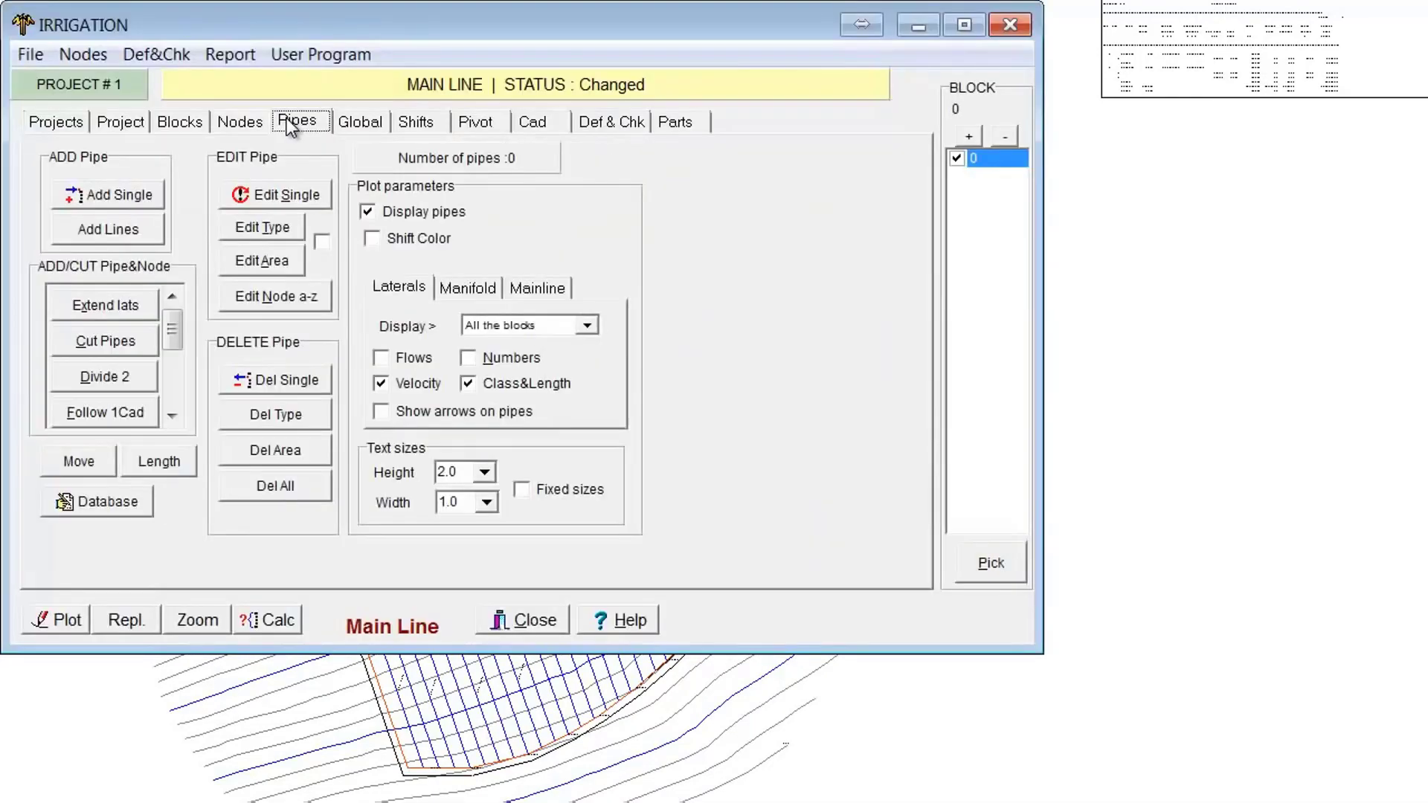
{"action": "left_click", "coordinate": [109, 192]}
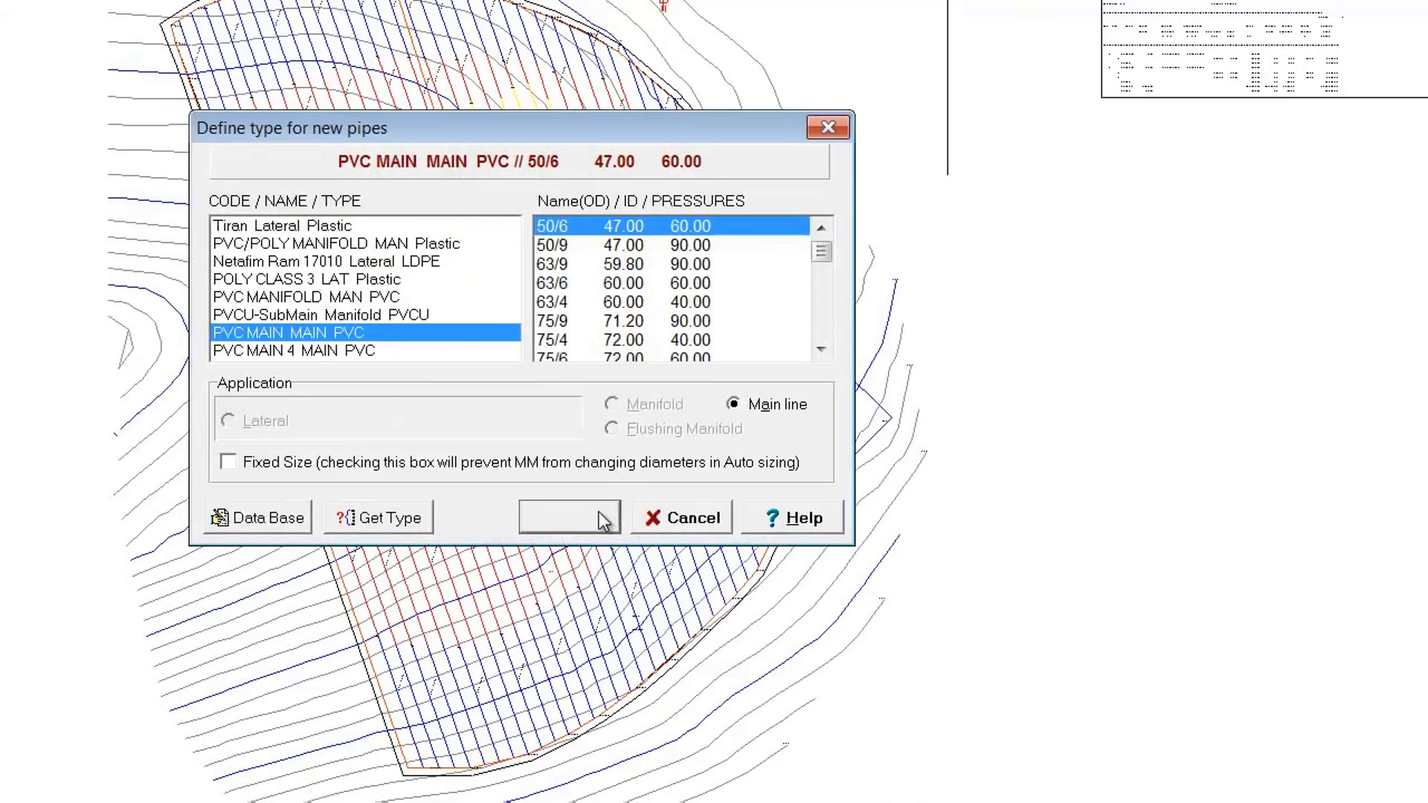
{"action": "left_click", "coordinate": [606, 519]}
{"action": "left_click", "coordinate": [795, 407]}
{"action": "left_click", "coordinate": [311, 487]}
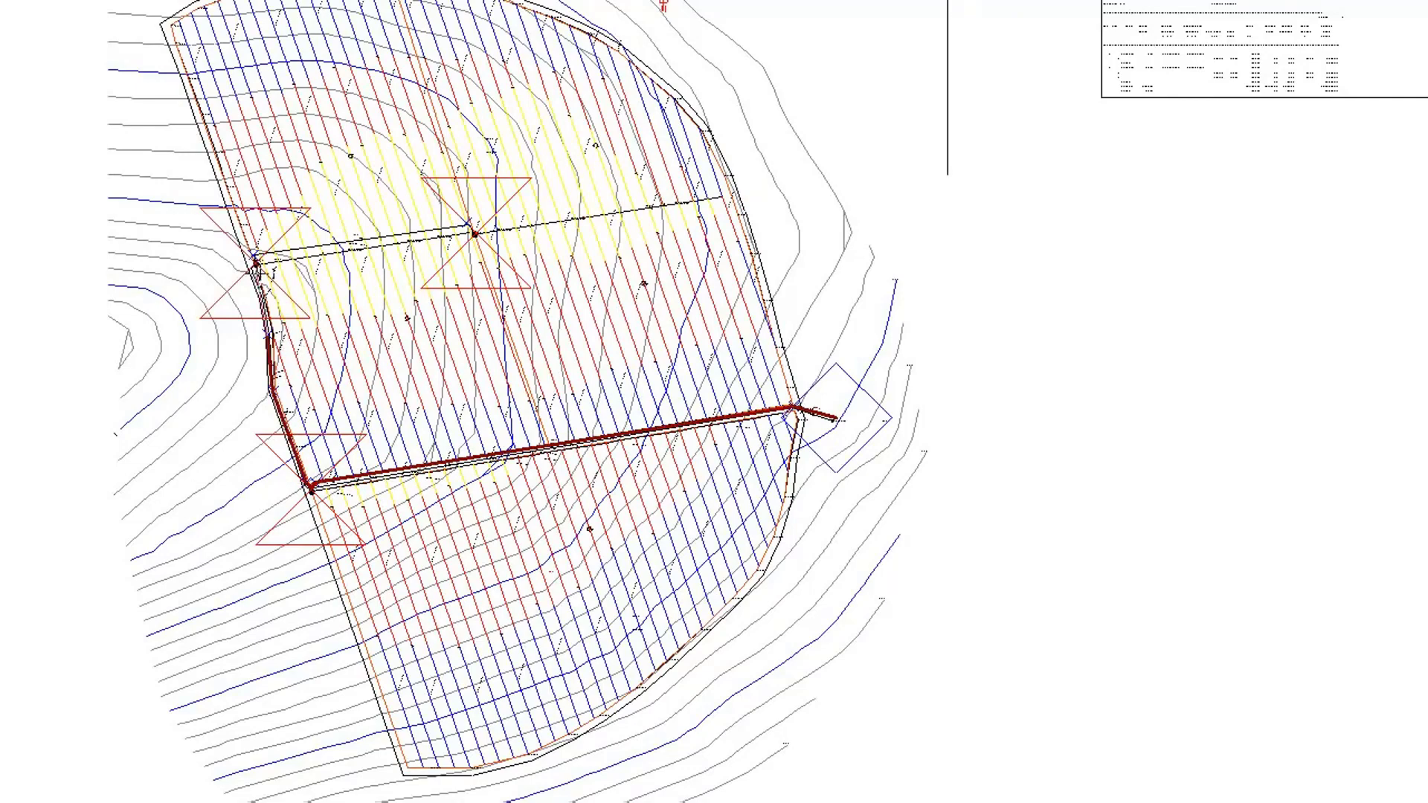
{"action": "left_click", "coordinate": [256, 260]}
{"action": "left_click", "coordinate": [475, 233]}
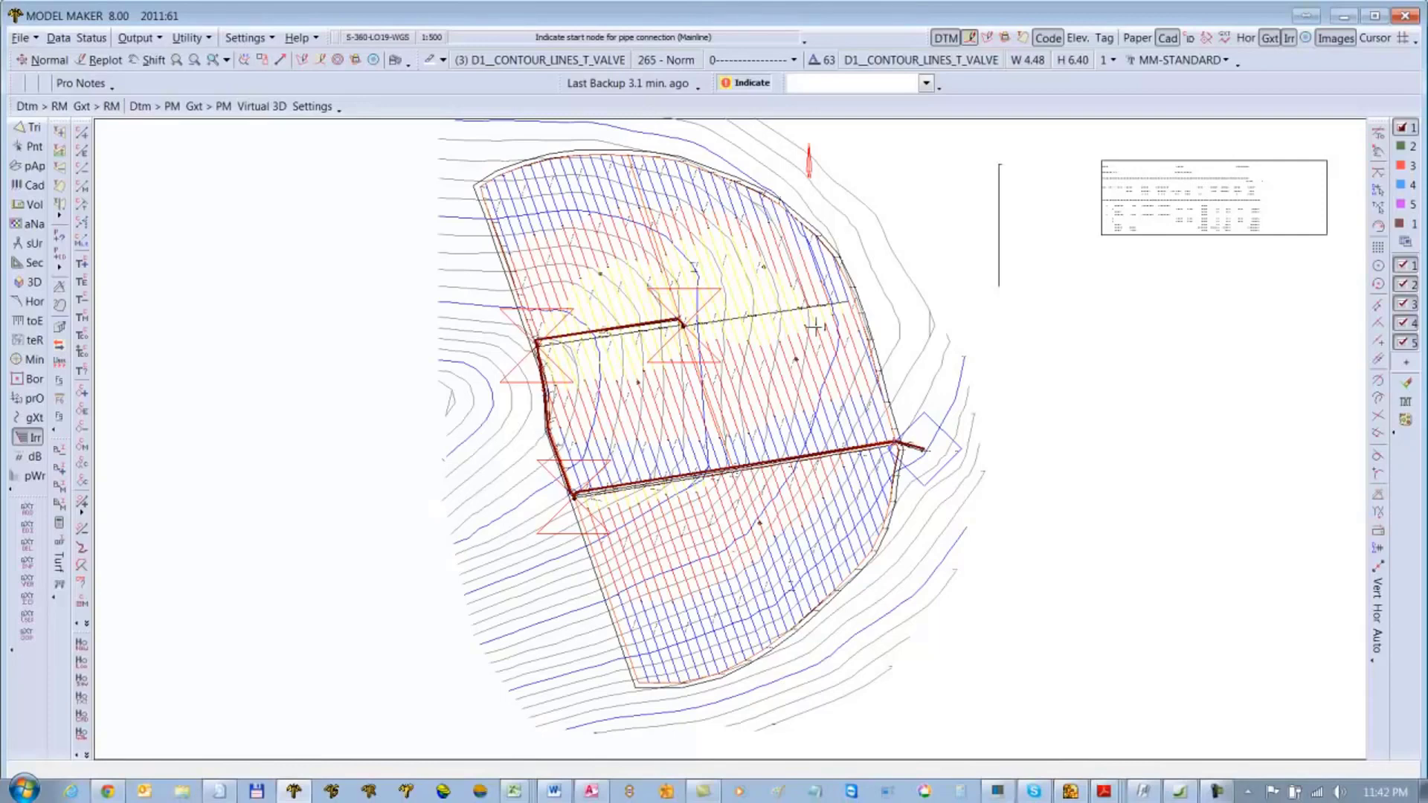
Step: Zoom in to inspect the new mainline pipe labels, then zoom back out
{"action": "scroll", "coordinate": [660, 405], "scroll_direction": "up", "scroll_amount": 5}
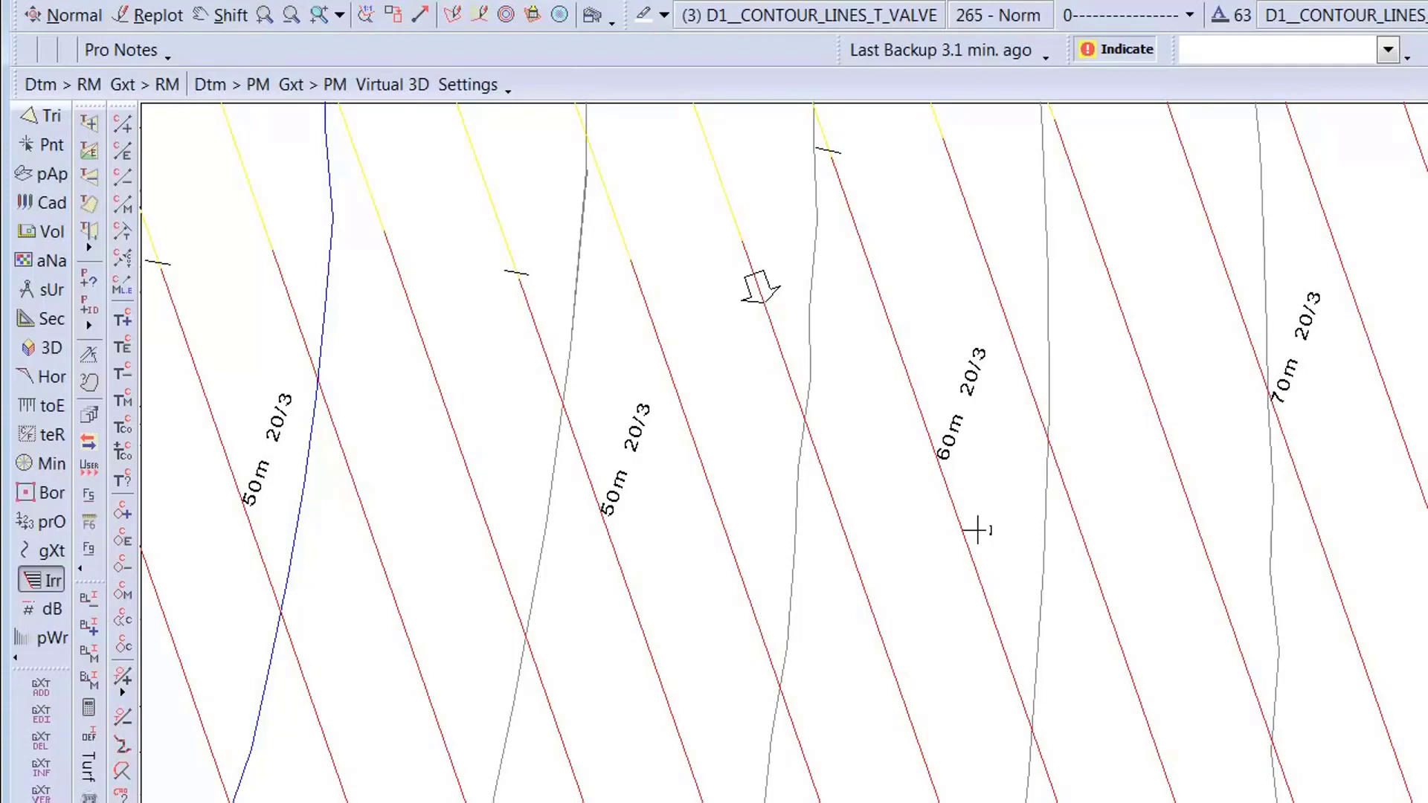
{"action": "scroll", "coordinate": [977, 529], "scroll_direction": "down", "scroll_amount": 3}
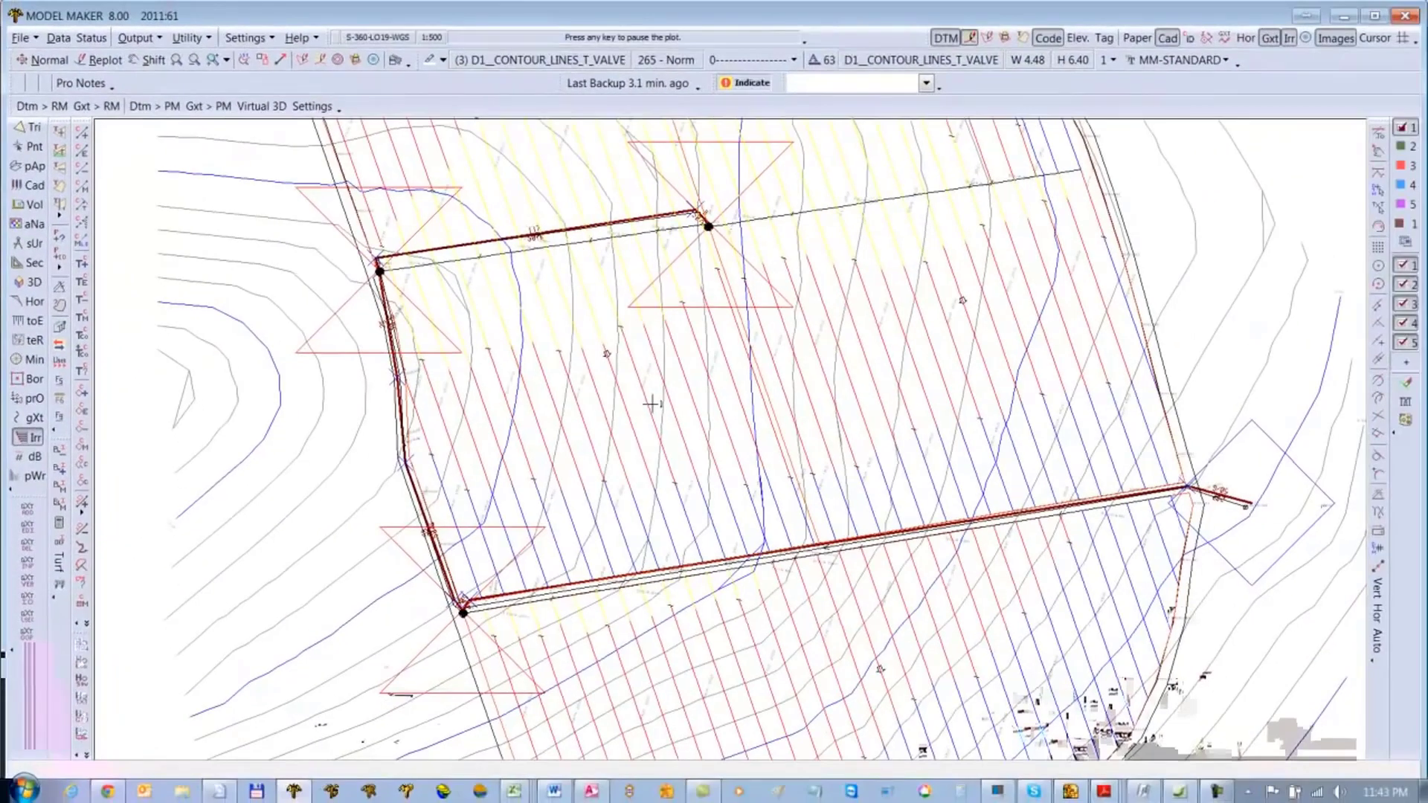
{"action": "scroll", "coordinate": [651, 403], "scroll_direction": "down", "scroll_amount": 1}
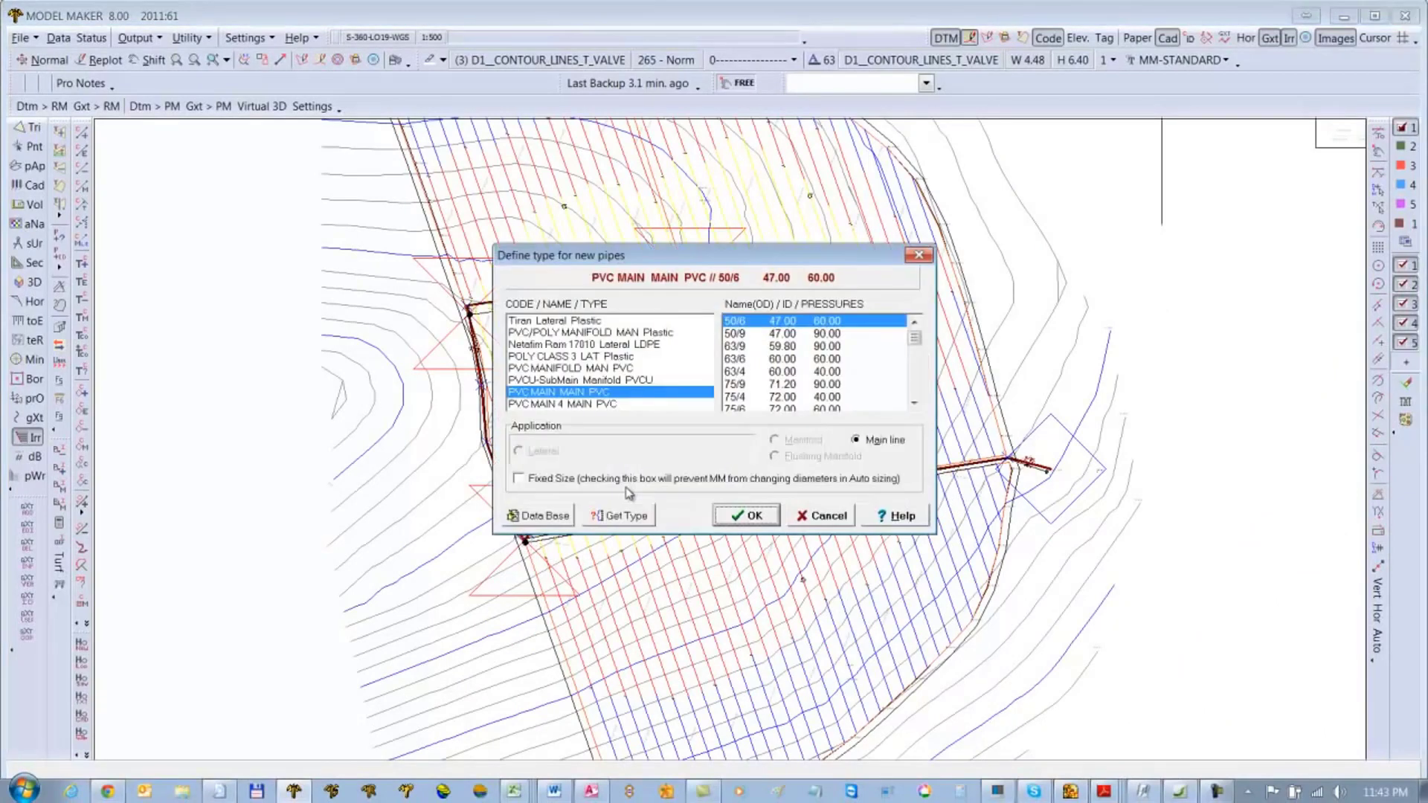
Step: Confirm PVC MAIN 50/6 as the new-pipe type and pick valve #4 for editing
{"action": "left_click", "coordinate": [821, 518]}
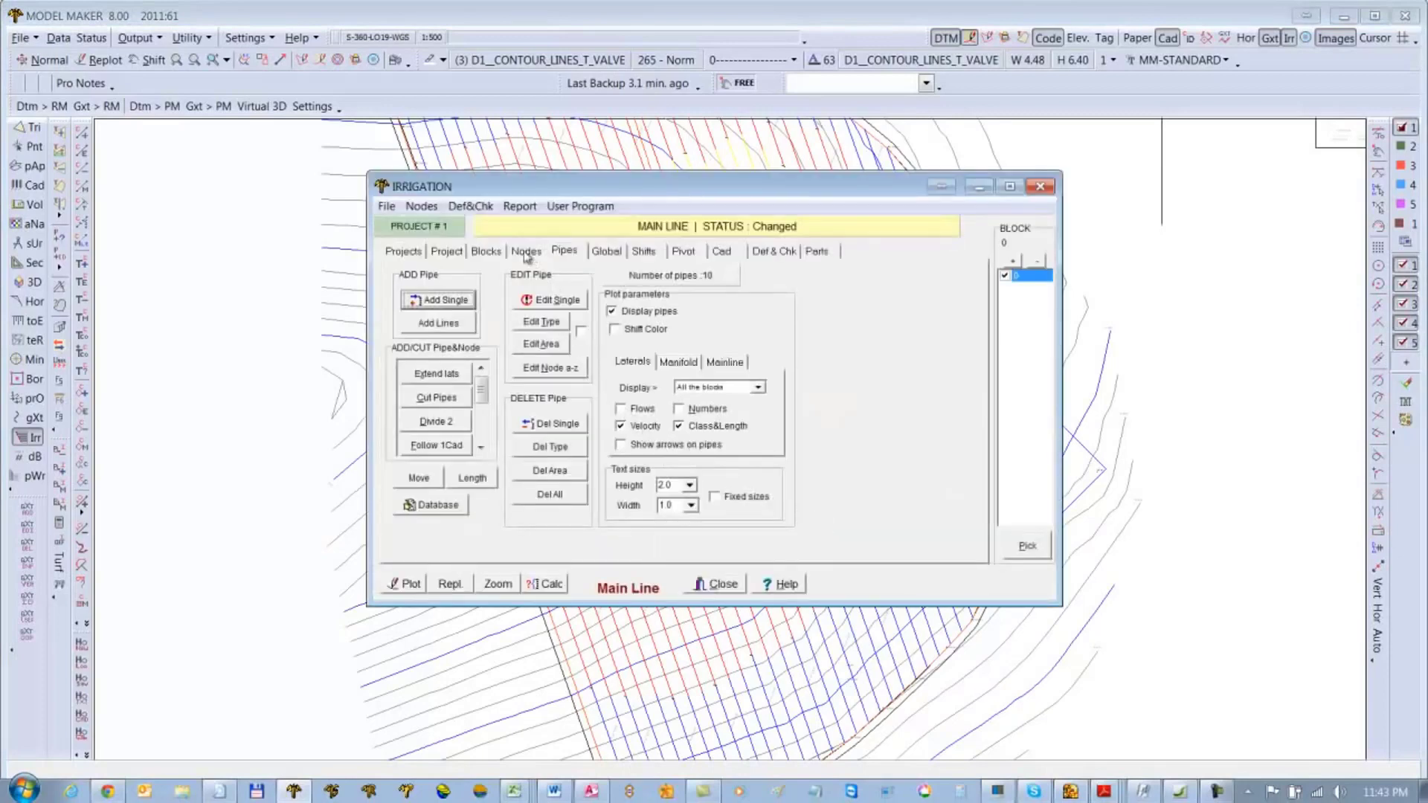
{"action": "left_click", "coordinate": [526, 252]}
{"action": "left_click", "coordinate": [531, 299]}
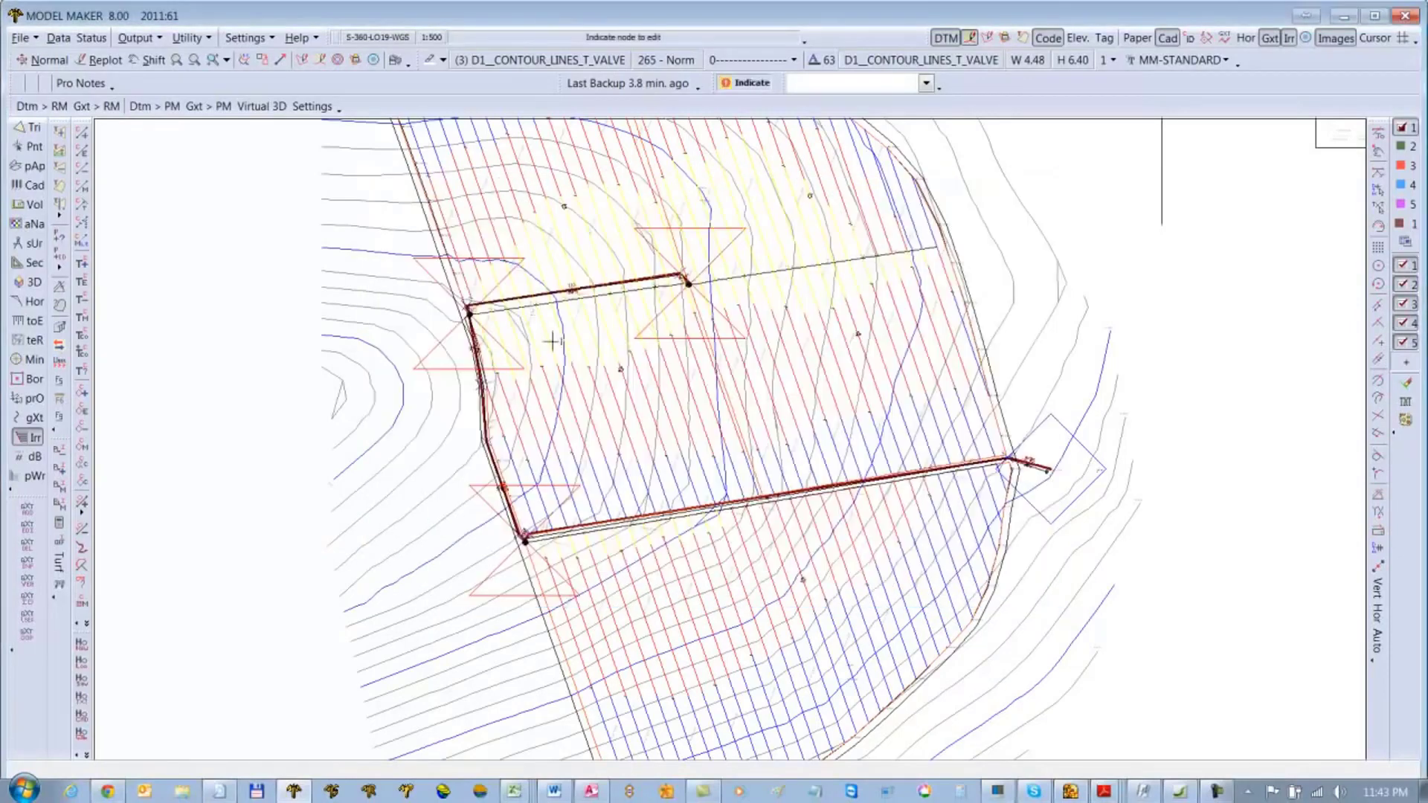
{"action": "left_click", "coordinate": [524, 536]}
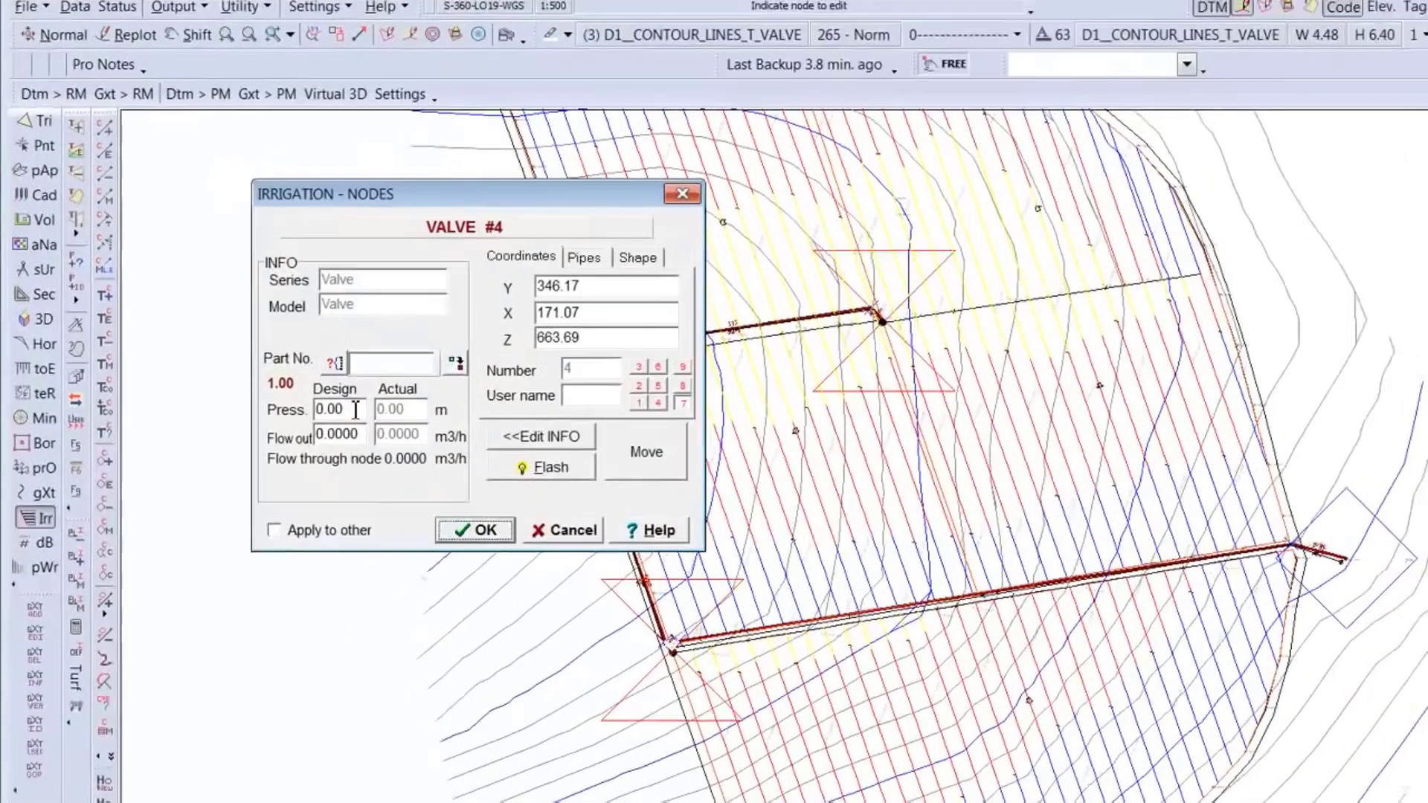
Step: Set valve #4's design pressure to 12 m and its flow out to 60 m3/h
{"action": "double_click", "coordinate": [257, 352]}
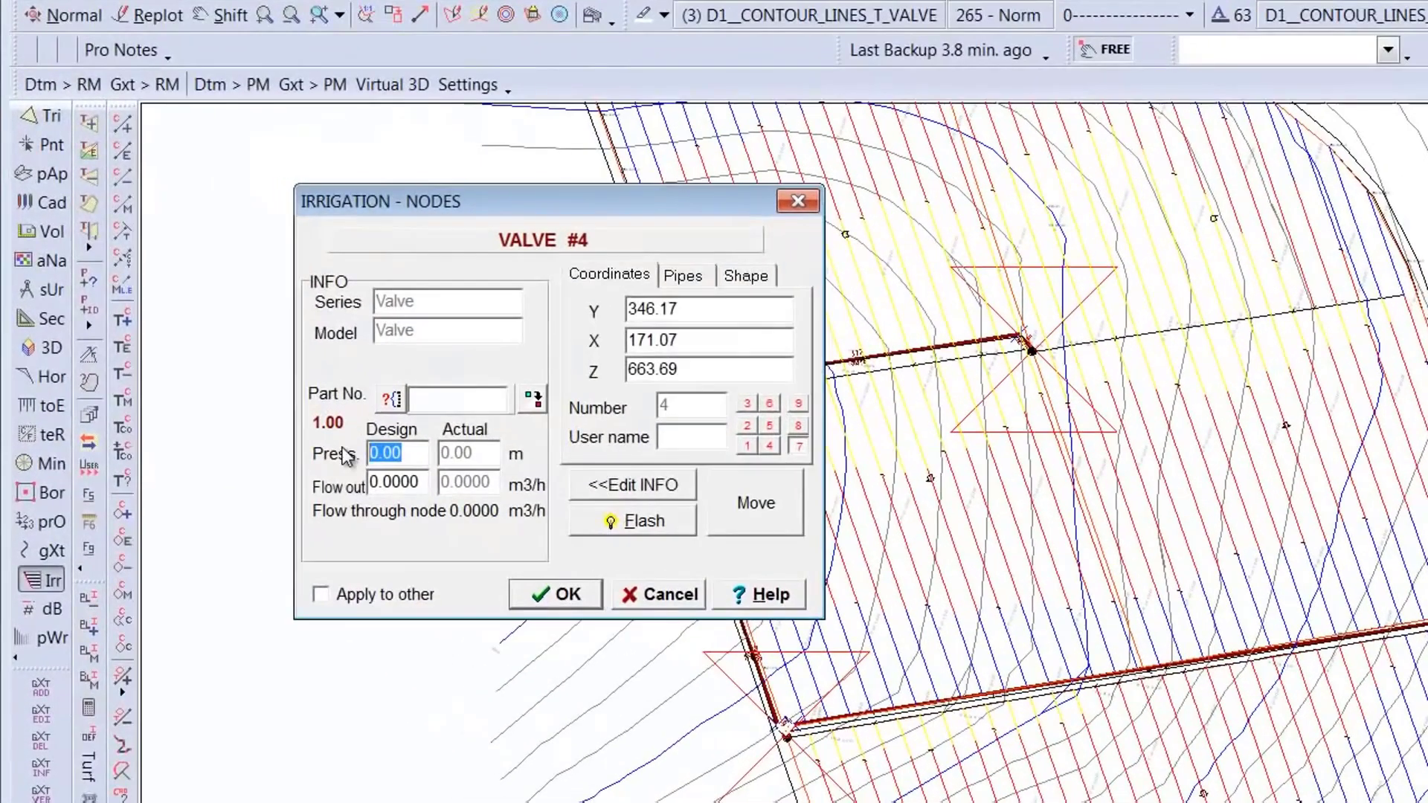
{"action": "type", "text": "12"}
{"action": "key", "text": "Tab"}
{"action": "type", "text": "60"}
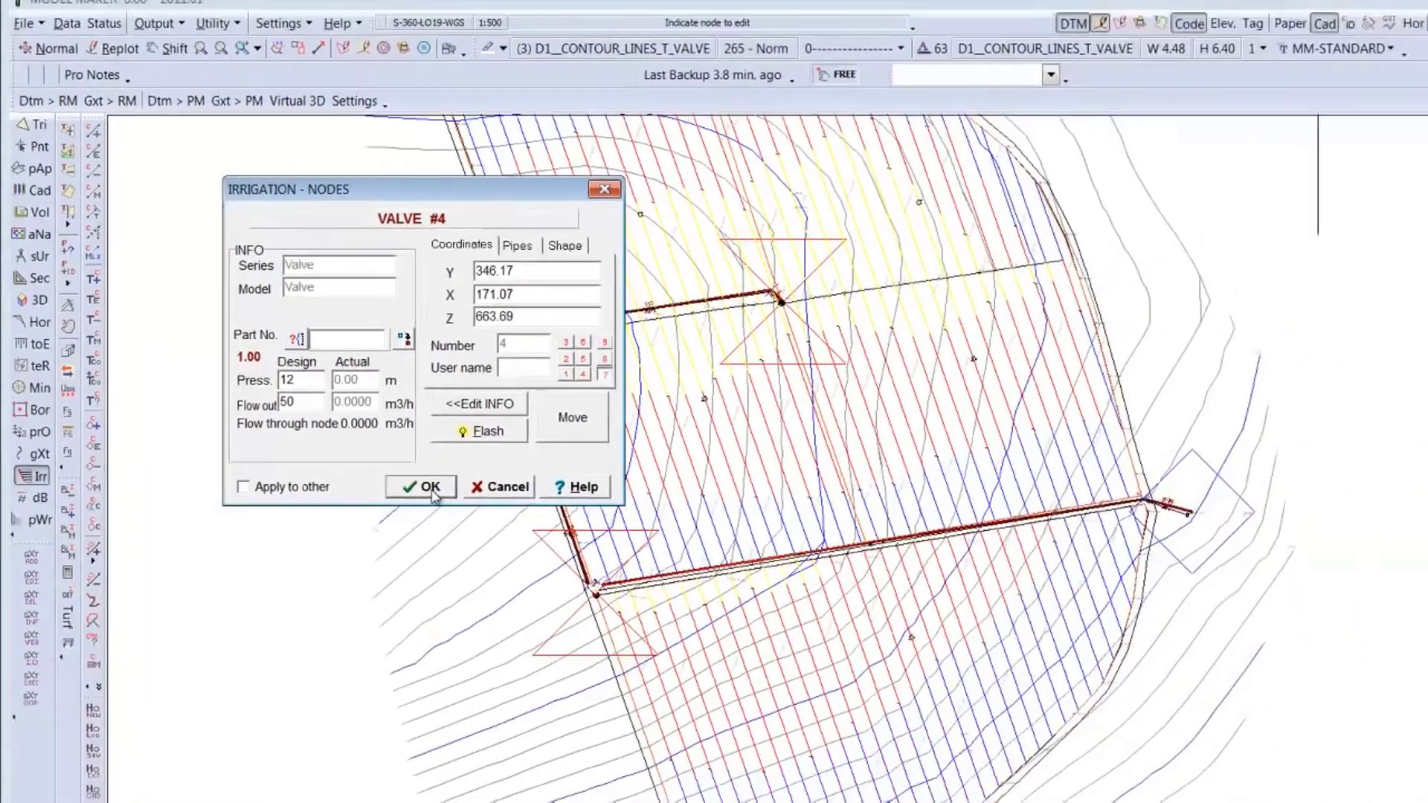
{"action": "left_click", "coordinate": [554, 594]}
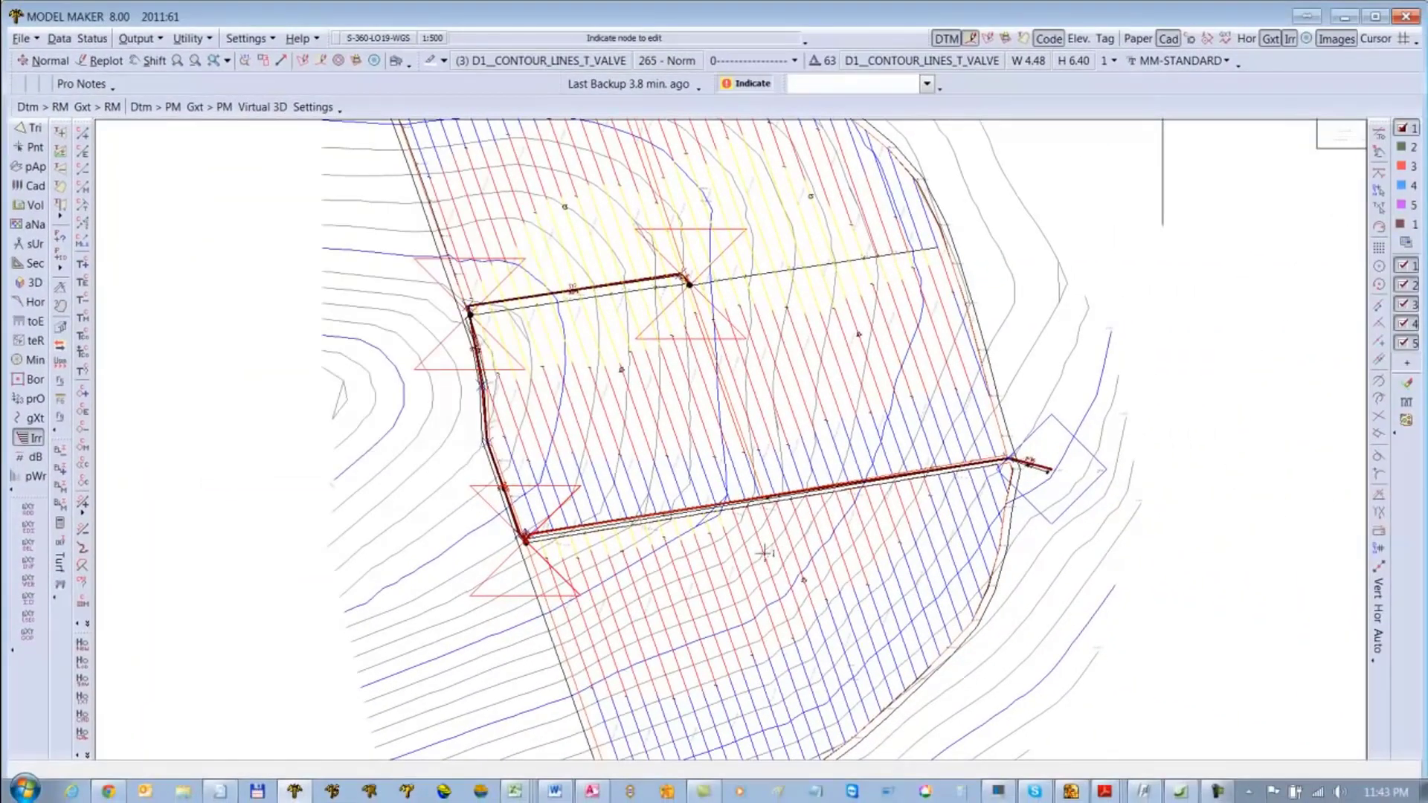
{"action": "scroll", "coordinate": [895, 548], "scroll_direction": "down", "scroll_amount": 3}
{"action": "scroll", "coordinate": [668, 455], "scroll_direction": "up", "scroll_amount": 5}
{"action": "scroll", "coordinate": [758, 457], "scroll_direction": "up", "scroll_amount": 5}
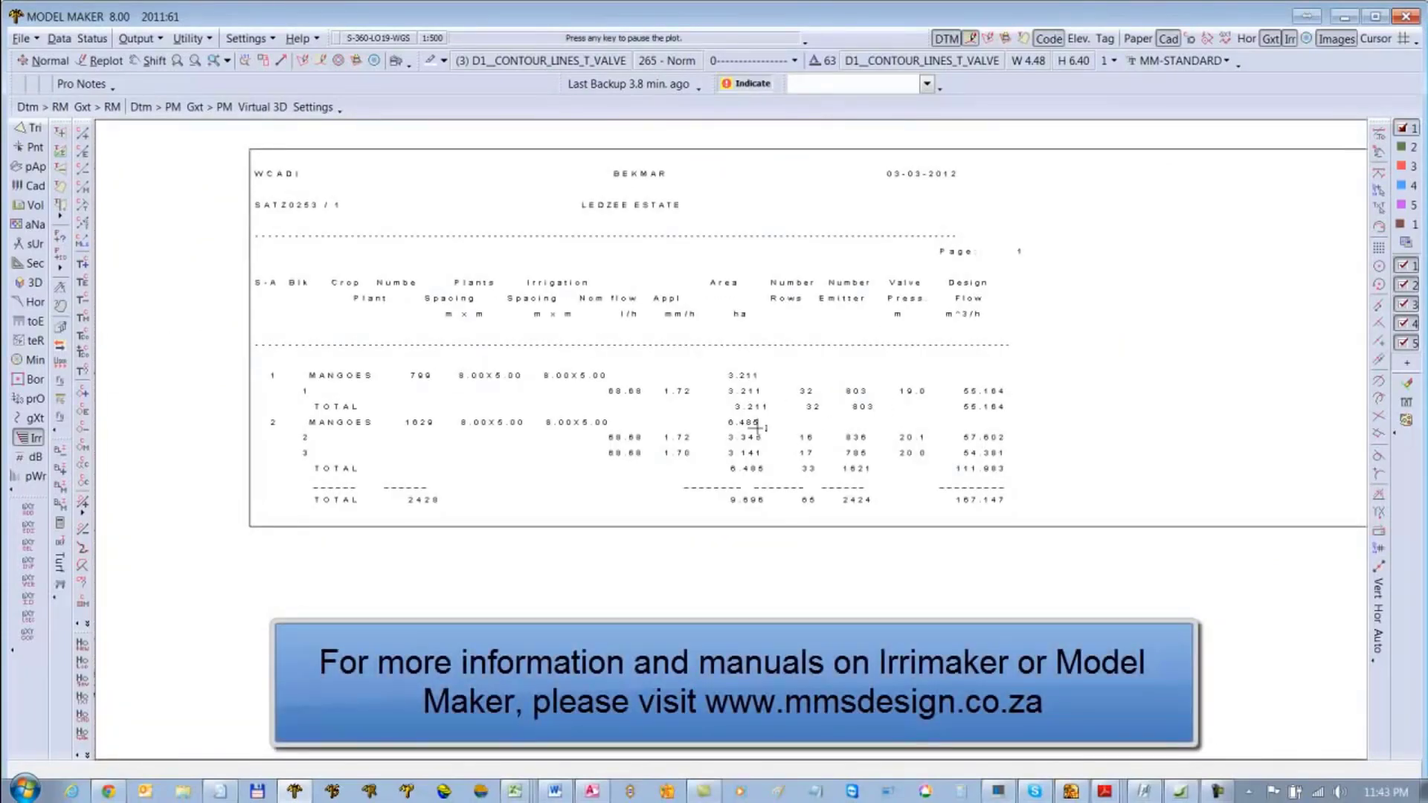
{"action": "scroll", "coordinate": [757, 428], "scroll_direction": "down", "scroll_amount": 5}
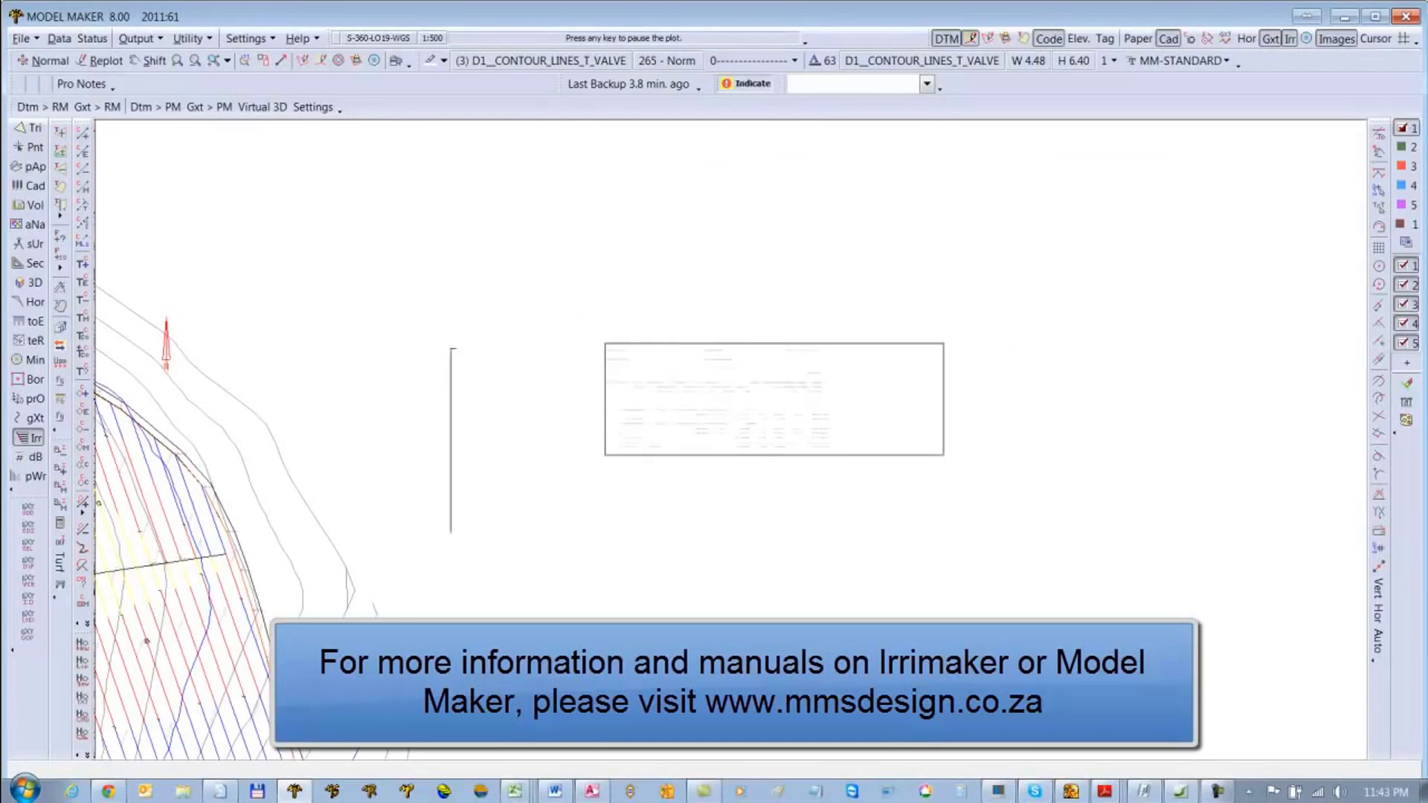